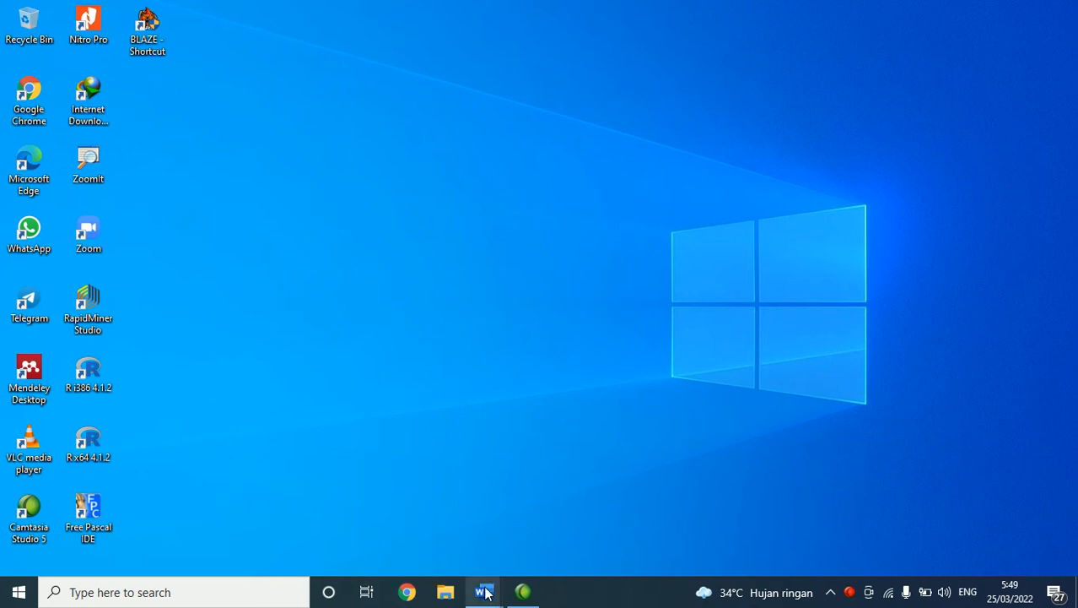
Step: Switch to the blank Document1 in Word and dismiss the Java update notification
mouse_move(487, 590)
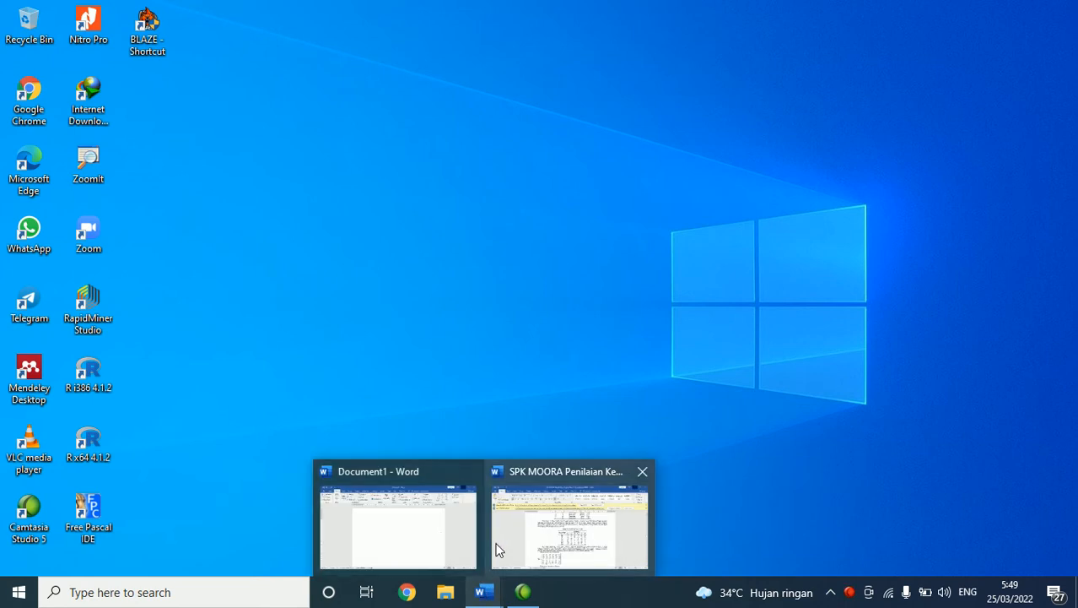
click(435, 530)
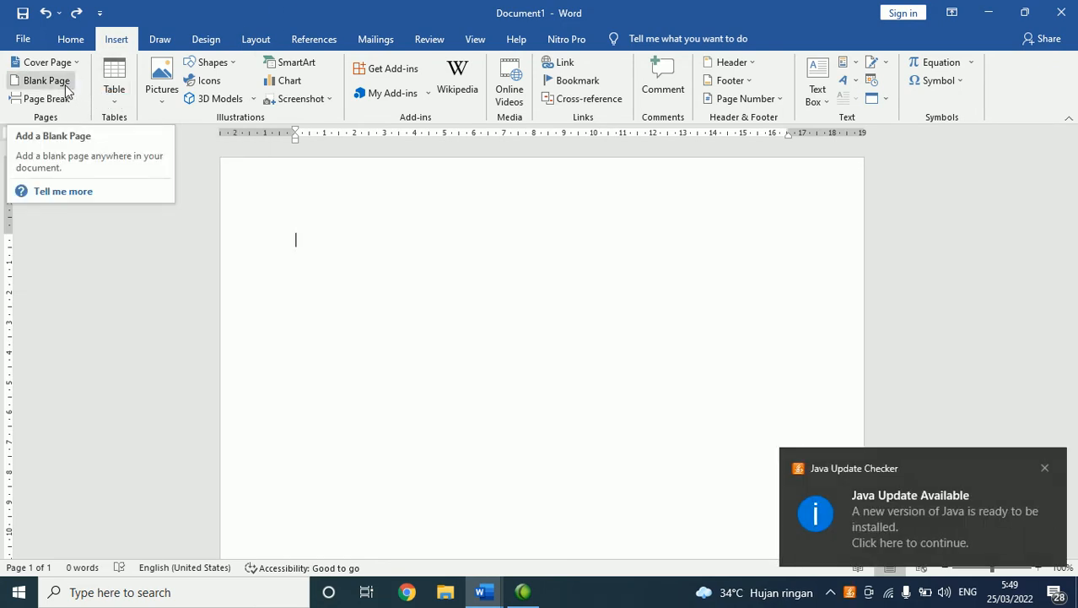
click(1044, 469)
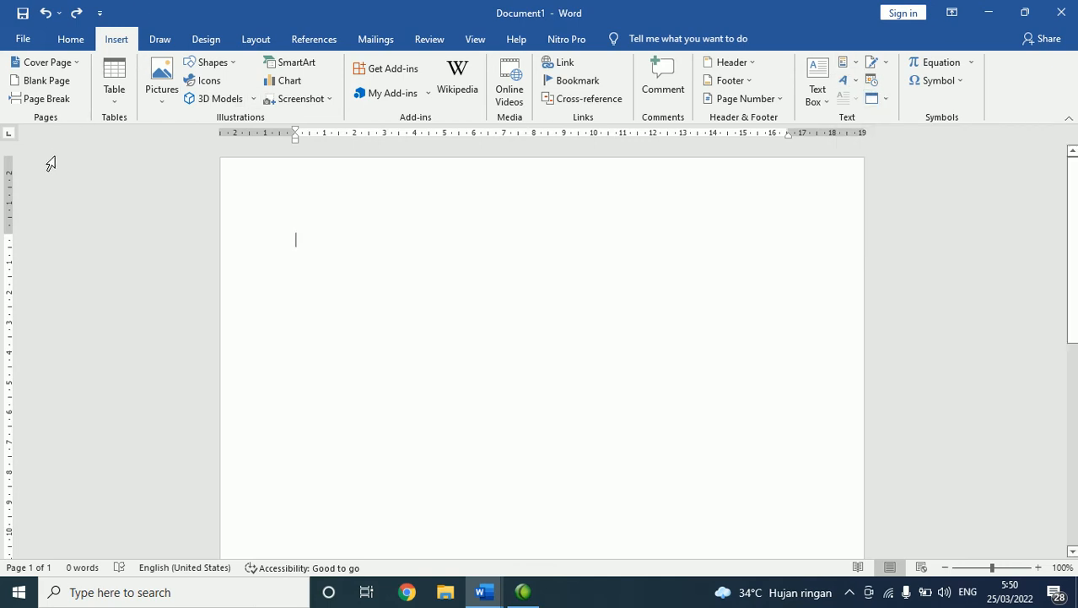
Step: Insert the built-in Facet cover page into the blank document, look through its pages and dismiss the error dialog
click(73, 64)
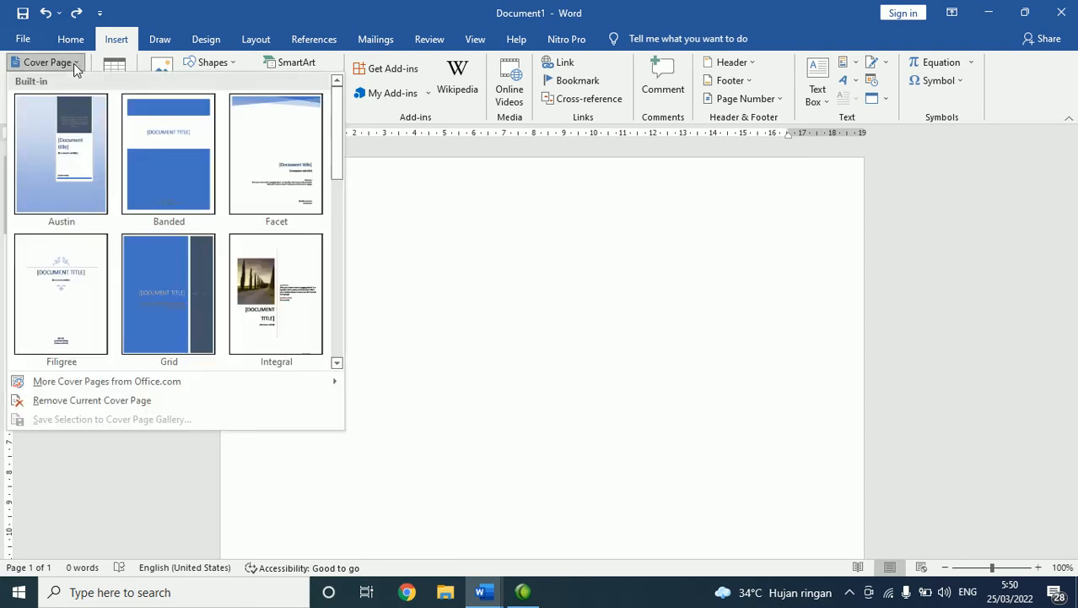
click(514, 253)
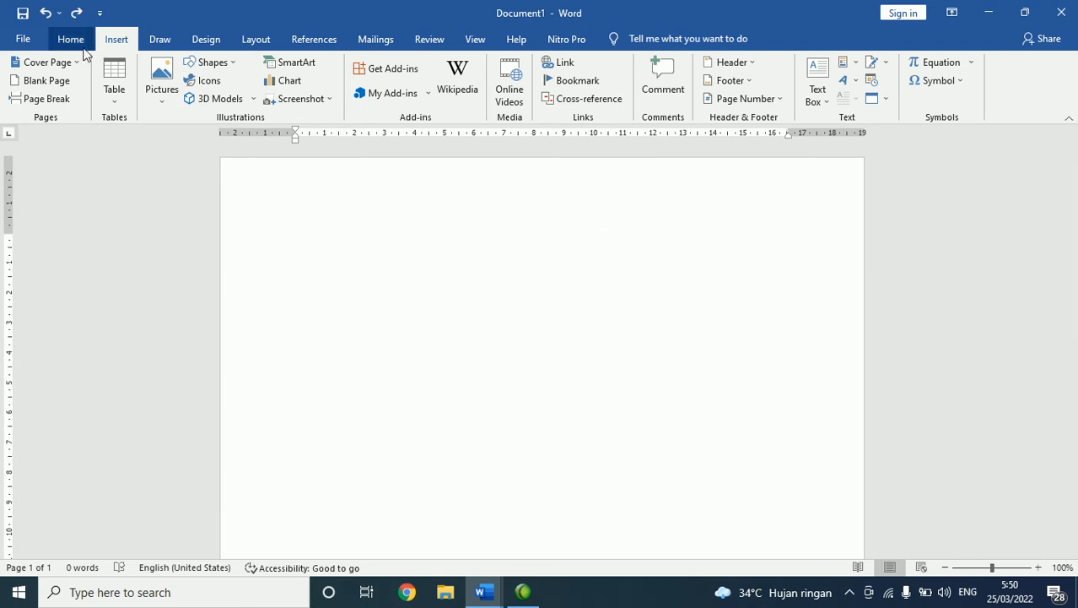
click(69, 63)
click(289, 113)
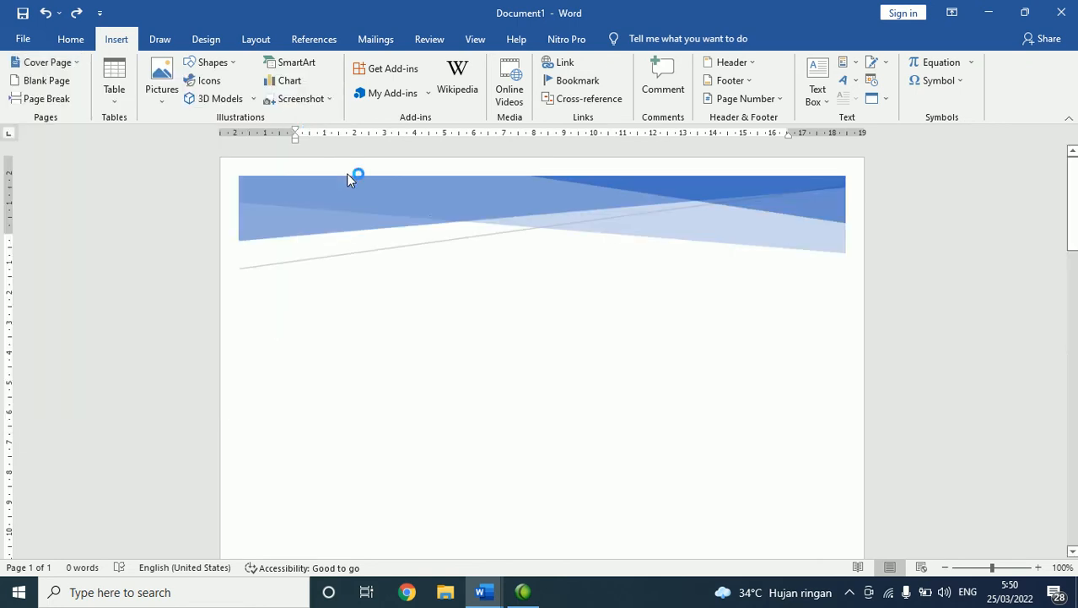
scroll(612, 337, down, 10)
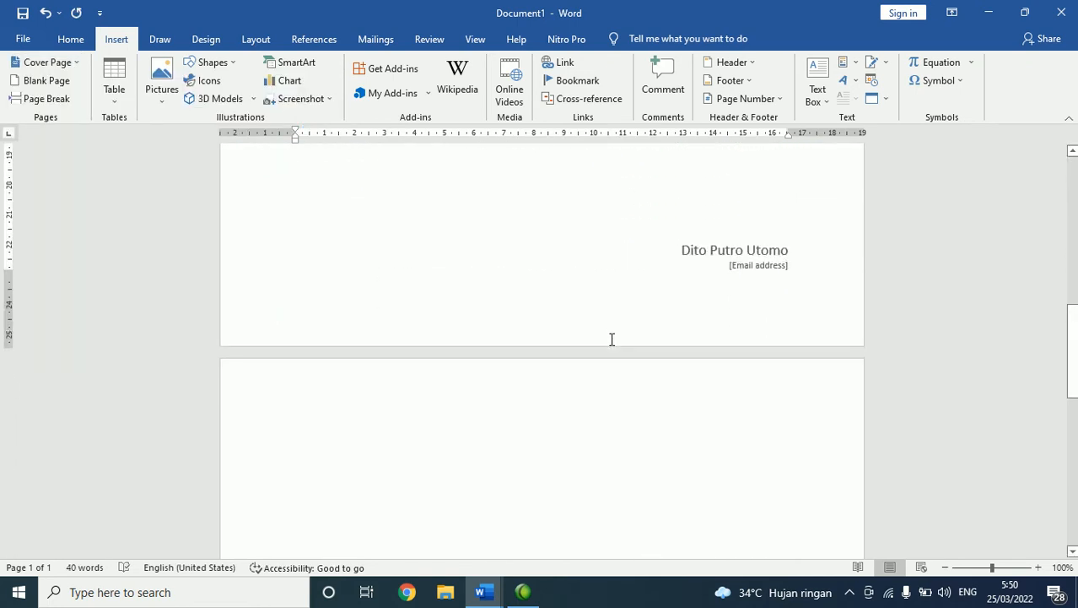
scroll(794, 337, down, 5)
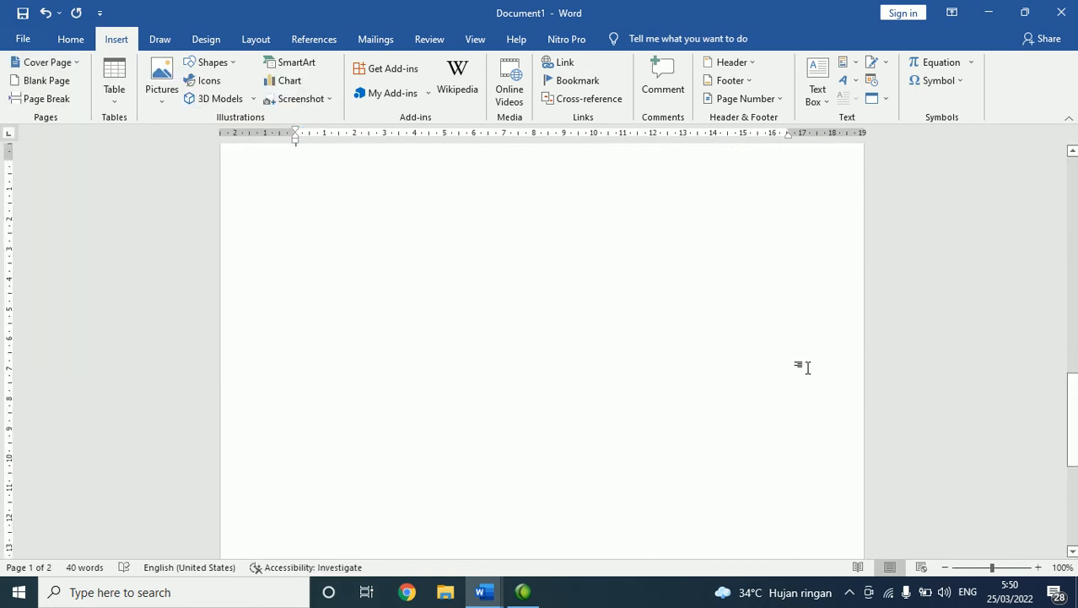
scroll(809, 368, up, 3)
scroll(810, 368, up, 15)
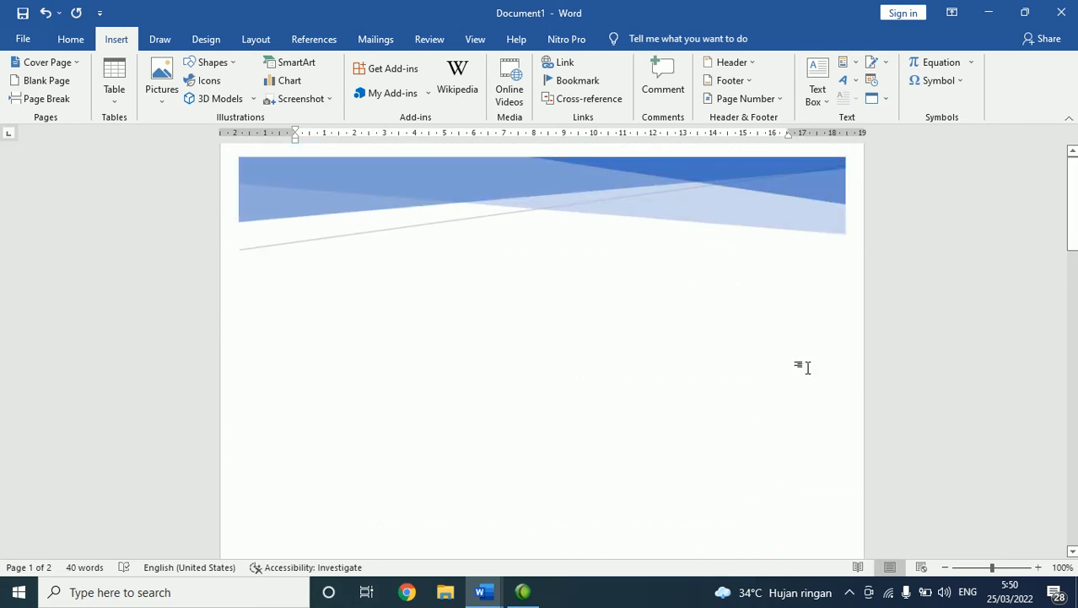
scroll(807, 368, down, 4)
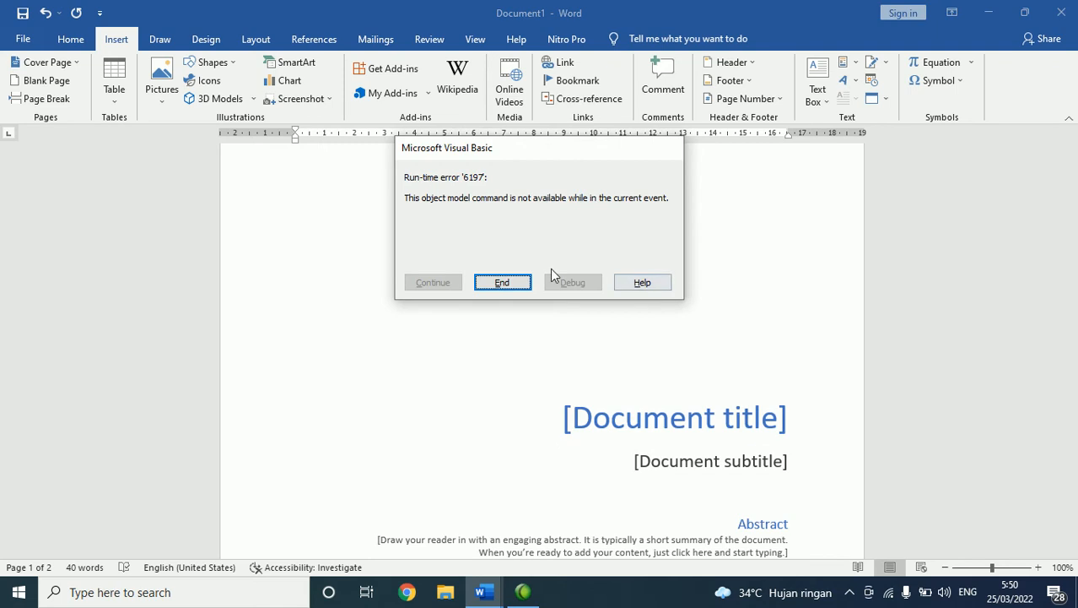
click(517, 281)
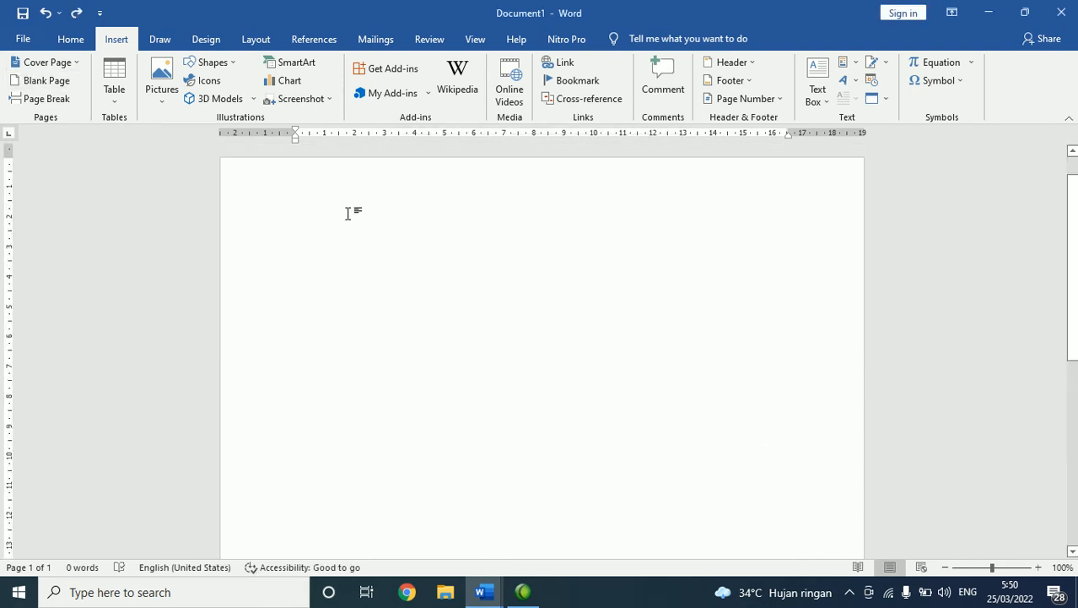
scroll(353, 209, down, 10)
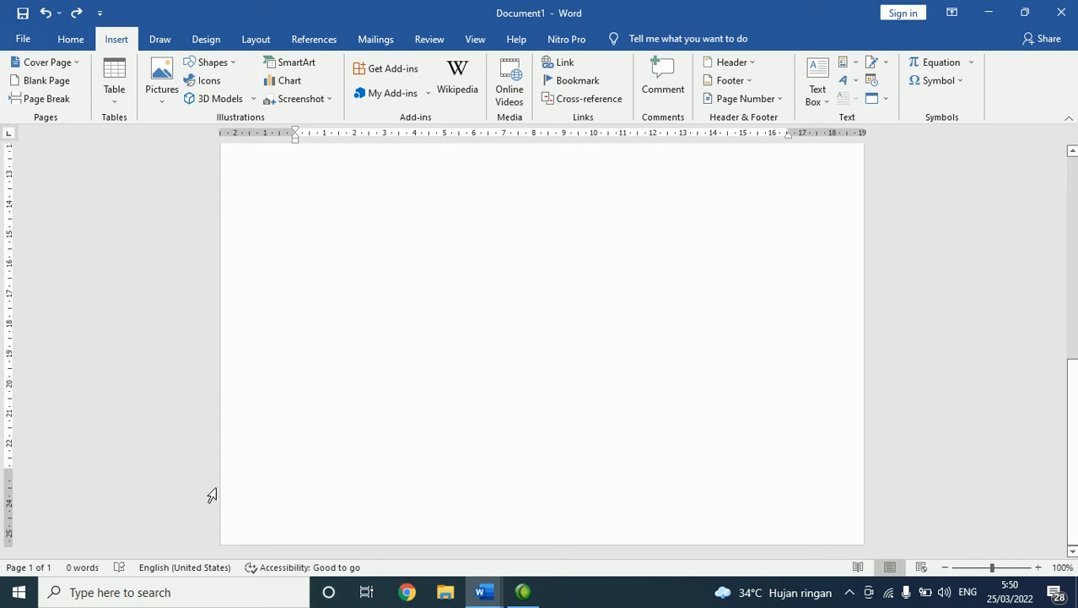
scroll(211, 496, up, 10)
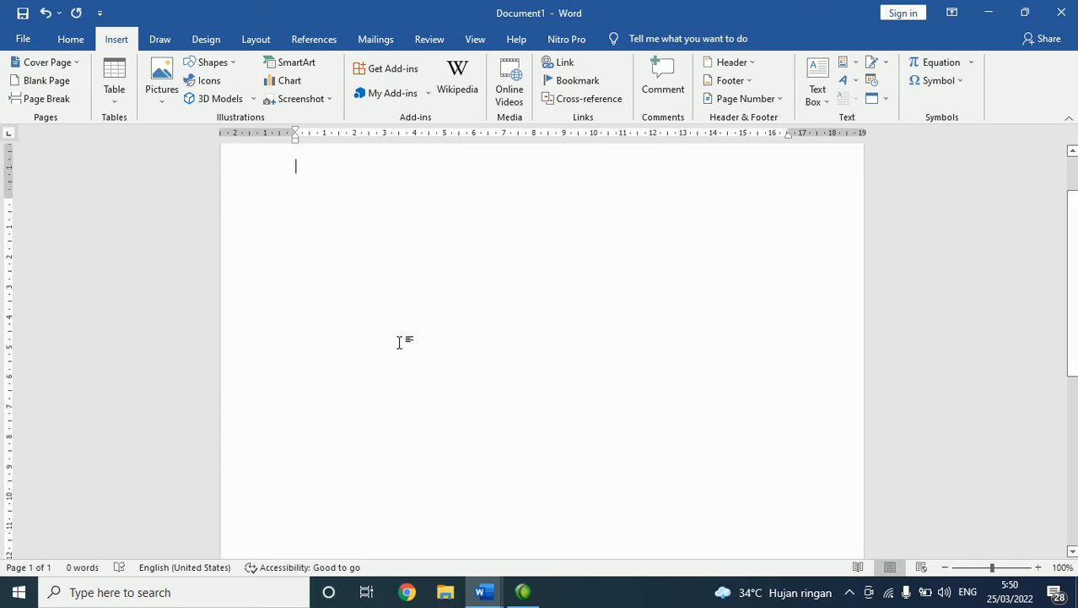
key(super)
text(zoon)
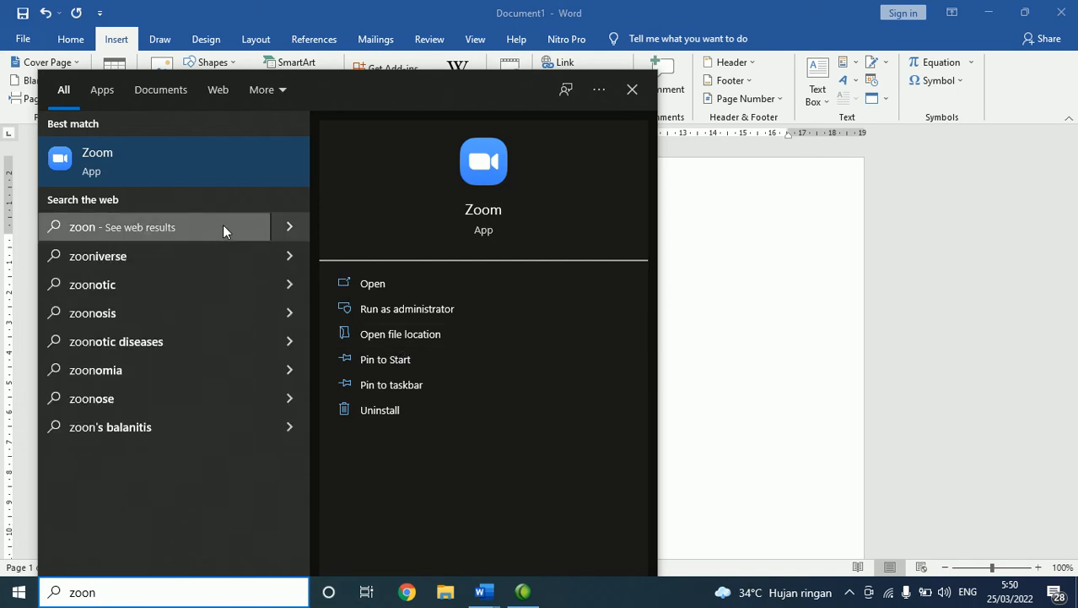
key(BackSpace)
text(m)
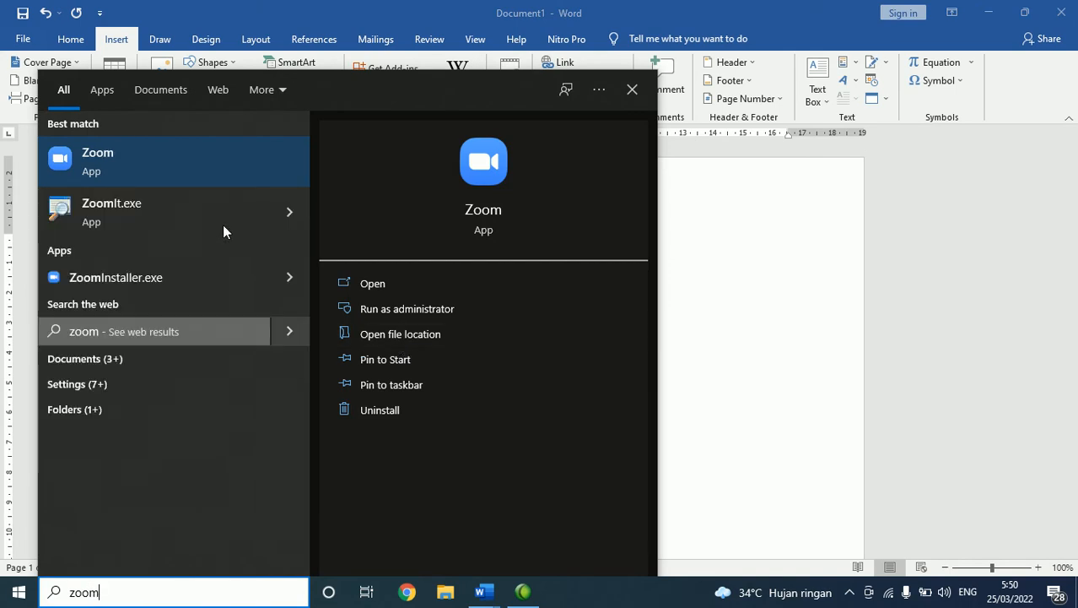
key(Escape)
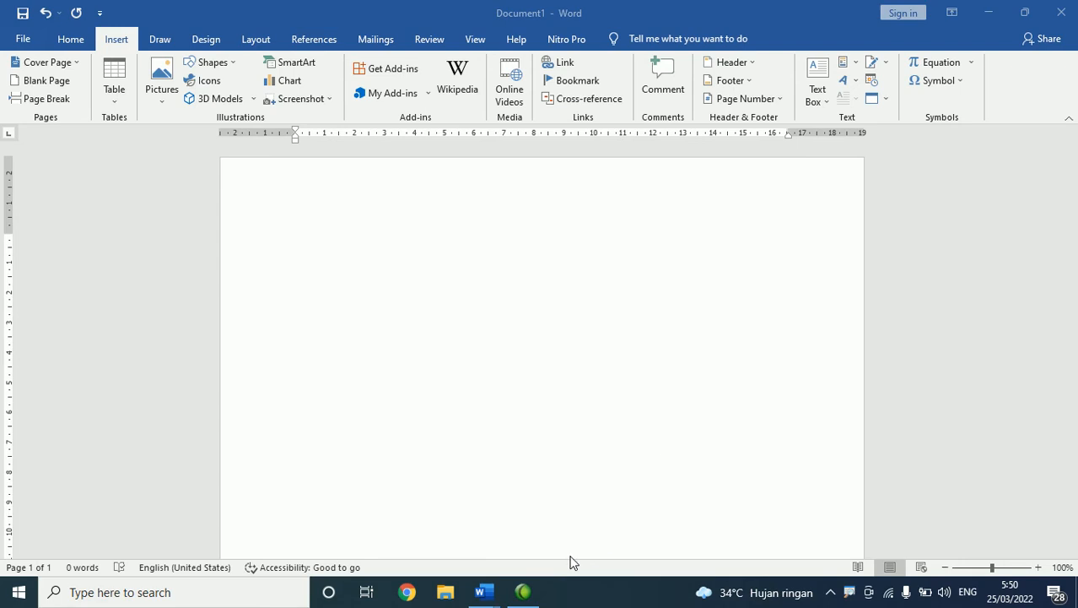
Step: Search Windows for zoom, launch ZoomIt and cancel its settings dialog
key(super)
text(zoom)
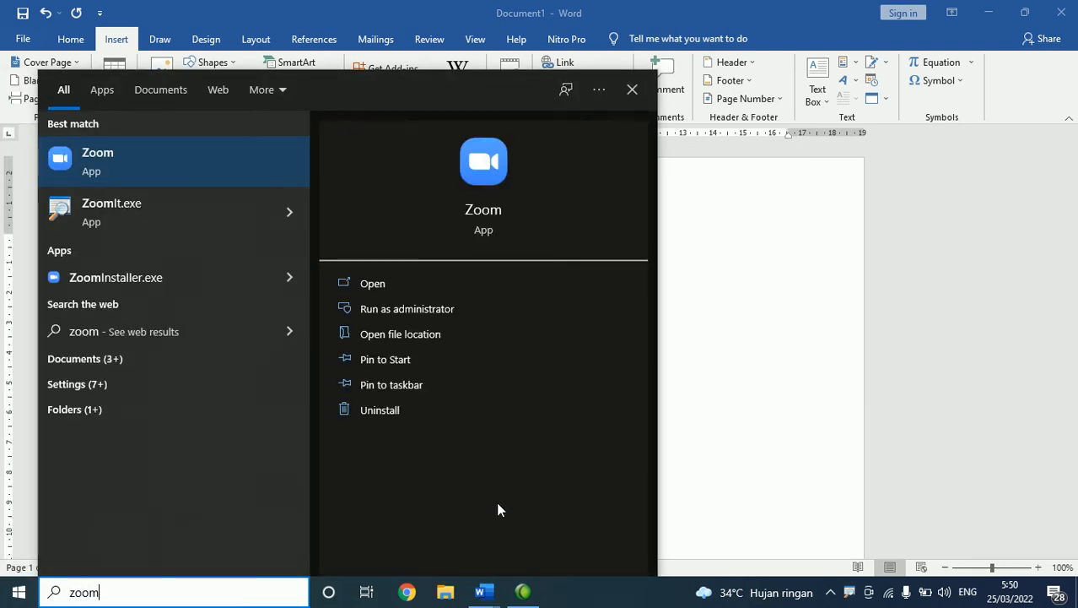
click(223, 221)
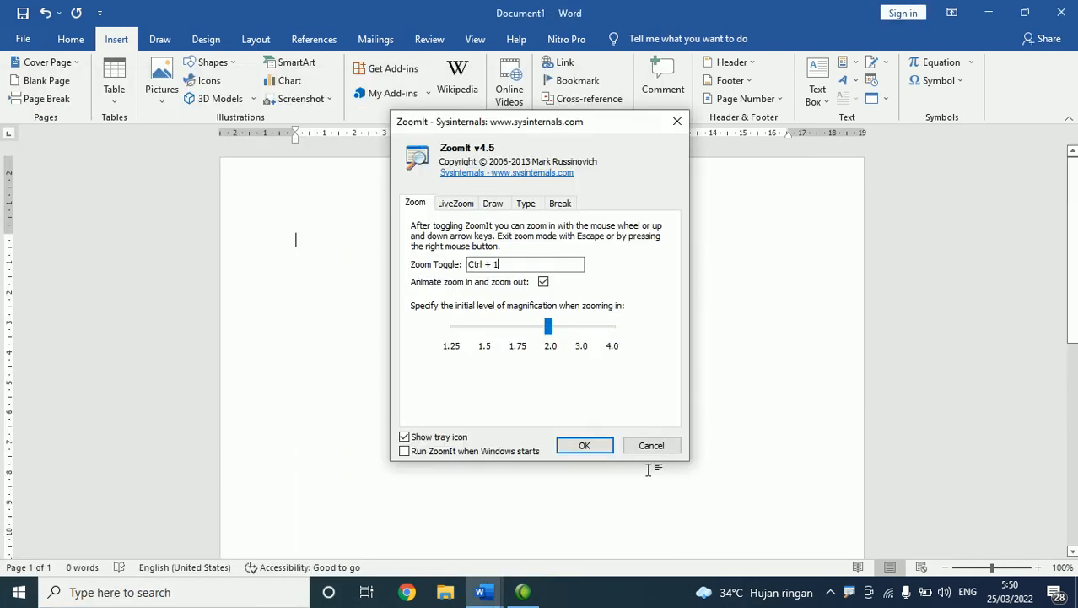
click(650, 447)
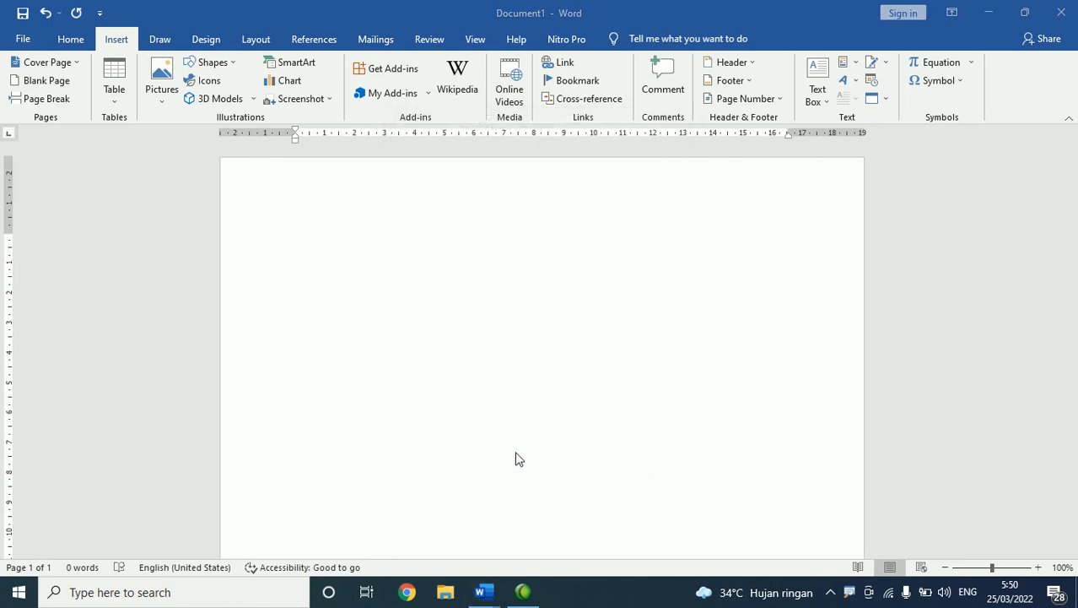
Step: Circle Word's page count indicator in red with ZoomIt's drawing mode and clear the annotation
mouse_move(29, 553)
mouse_down()
mouse_move(3, 559)
mouse_move(32, 556)
mouse_up()
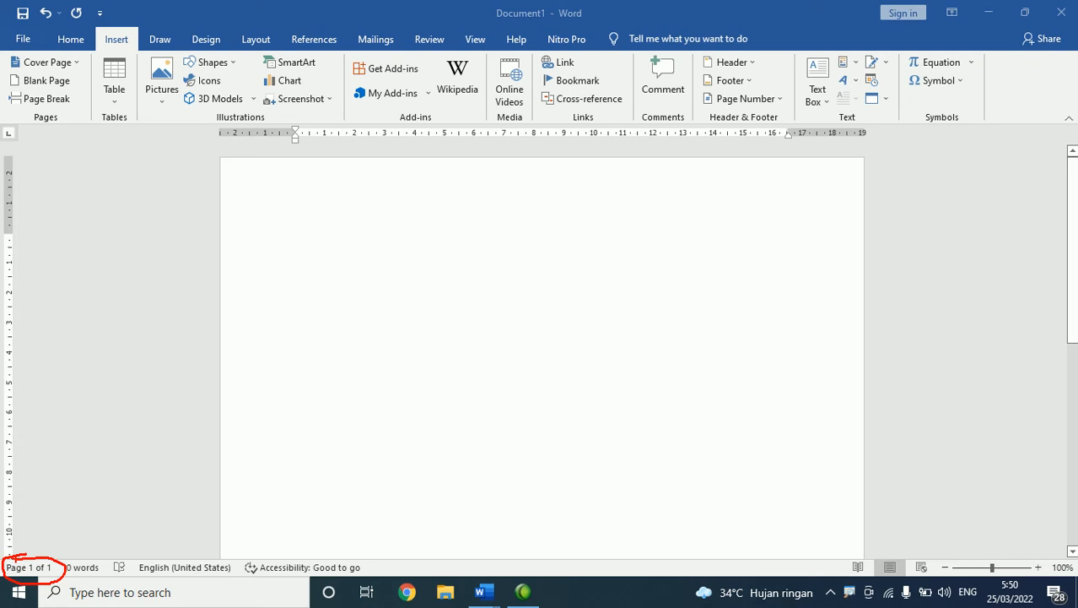
key(Escape)
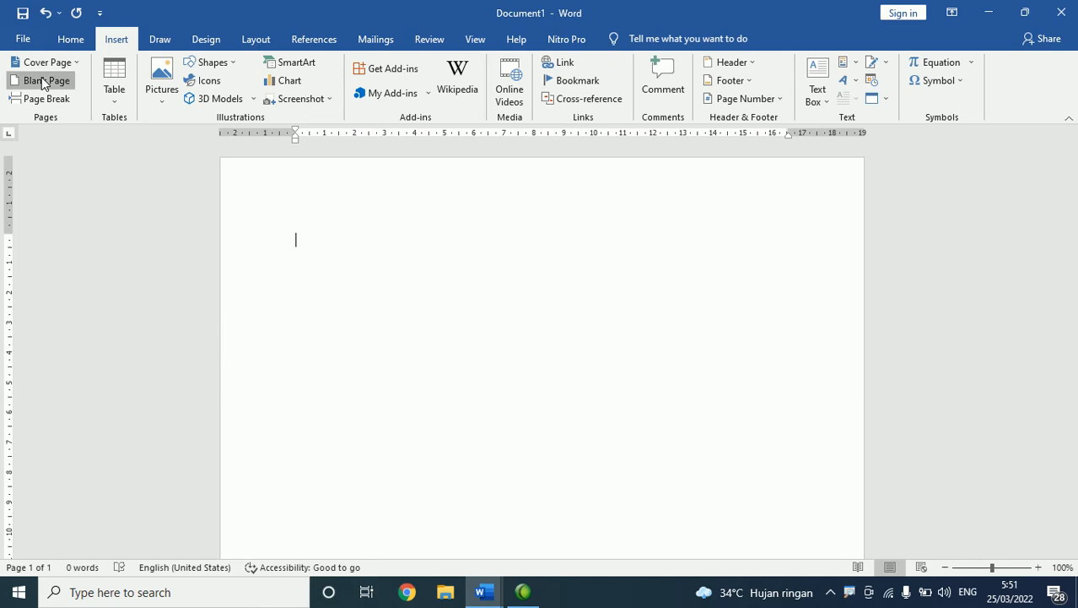
Step: Insert a blank page into Document1 and view the pages
click(41, 80)
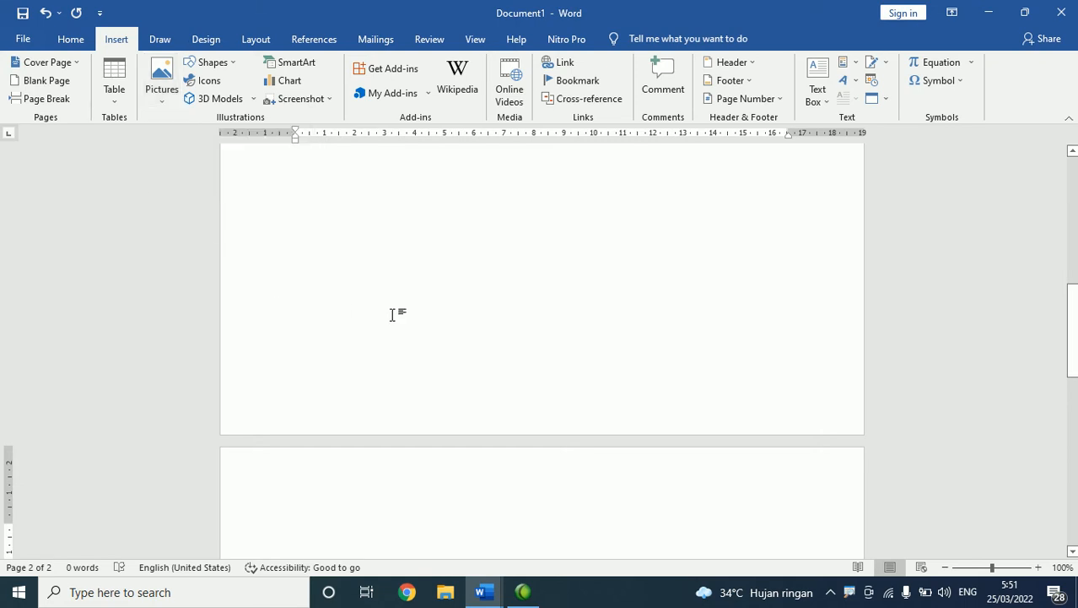
scroll(392, 314, up, 3)
scroll(392, 314, up, 1)
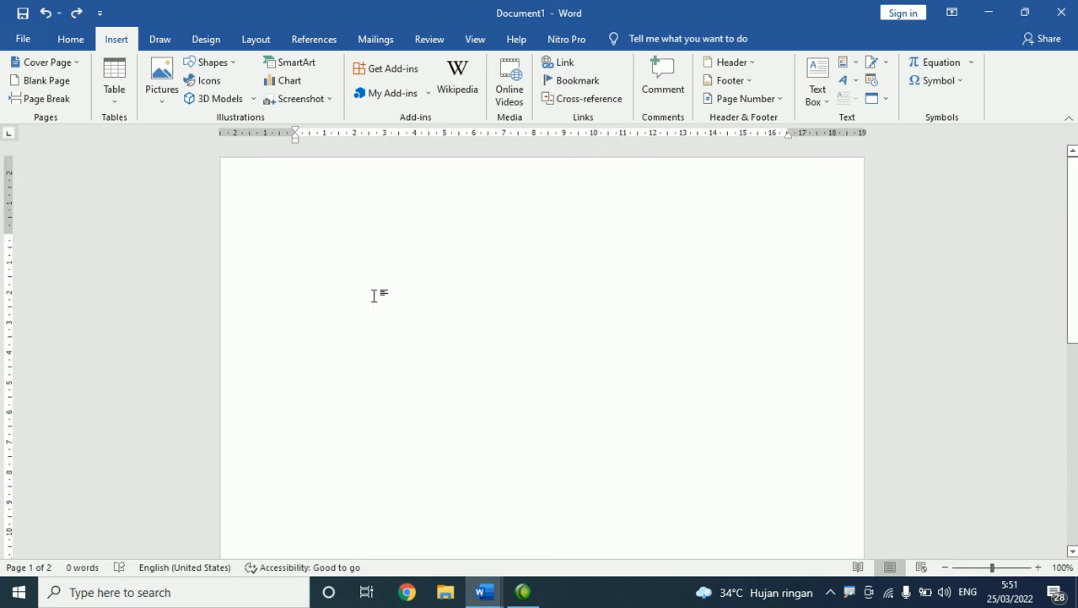
Step: Move the cursor down the page by adding empty paragraphs, and delete those empty paragraphs
key(Return)
key(Return)
key(Return)
key(Return)
key(Return)
key(Return)
key(Return)
key(Return)
key(Return)
key(Return)
key(Return)
key(Return)
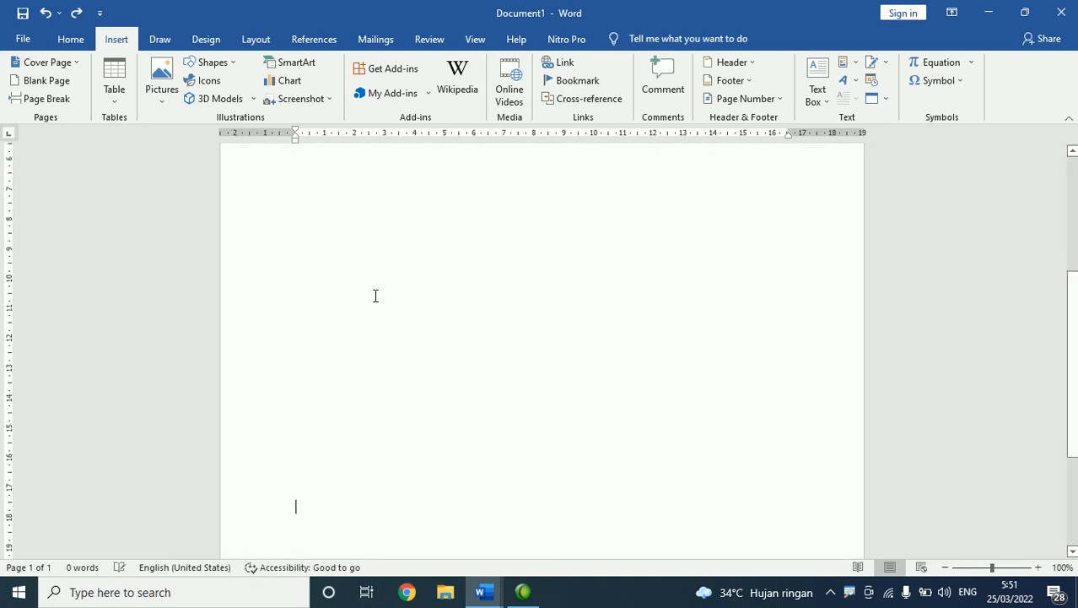
scroll(376, 295, up, 6)
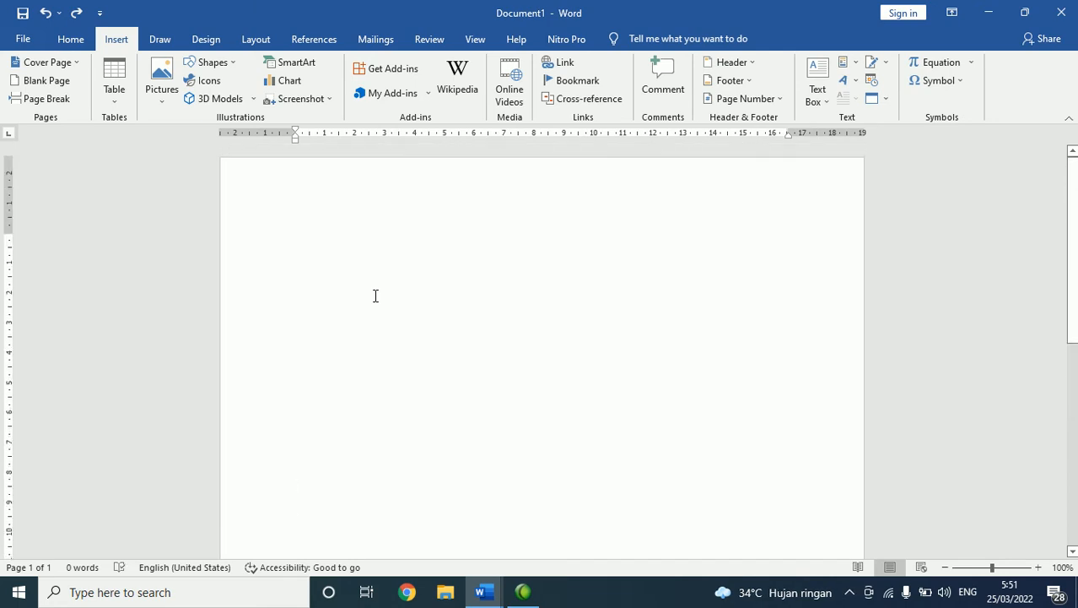
shift+click(346, 230)
key(BackSpace)
Step: Switch to the SPK MOORA Penilaian Ketua Program Studi document and go to the end of its first page
mouse_move(485, 597)
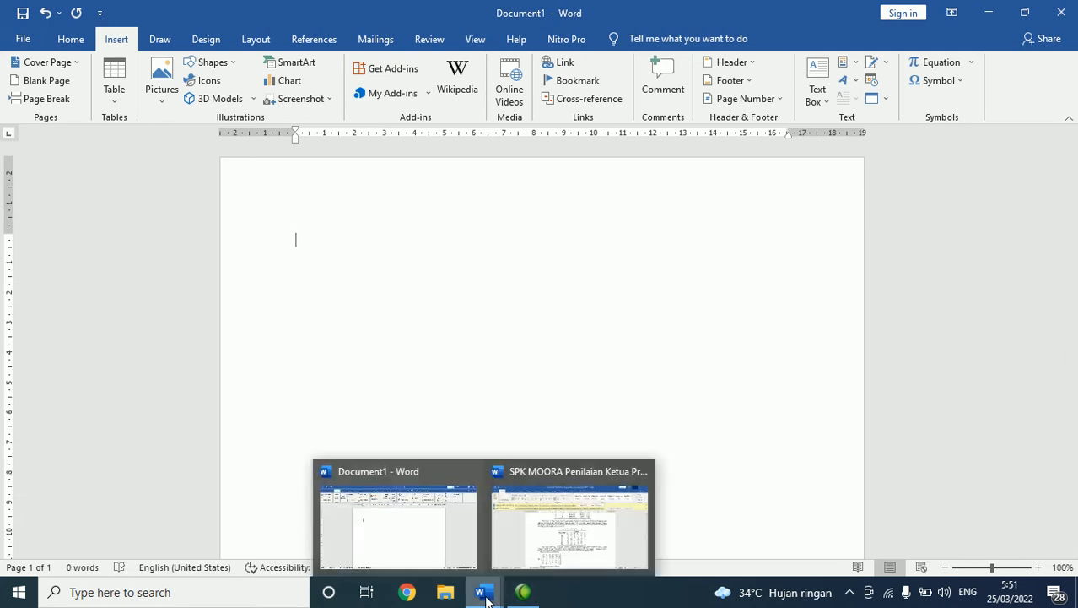
click(535, 535)
scroll(571, 386, up, 10)
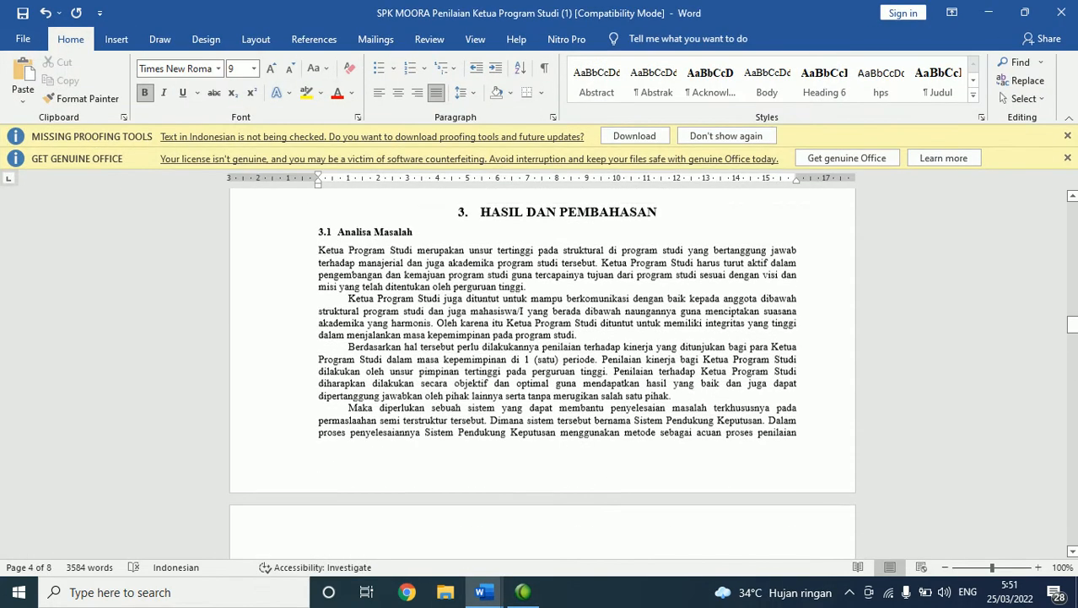
scroll(711, 381, up, 10)
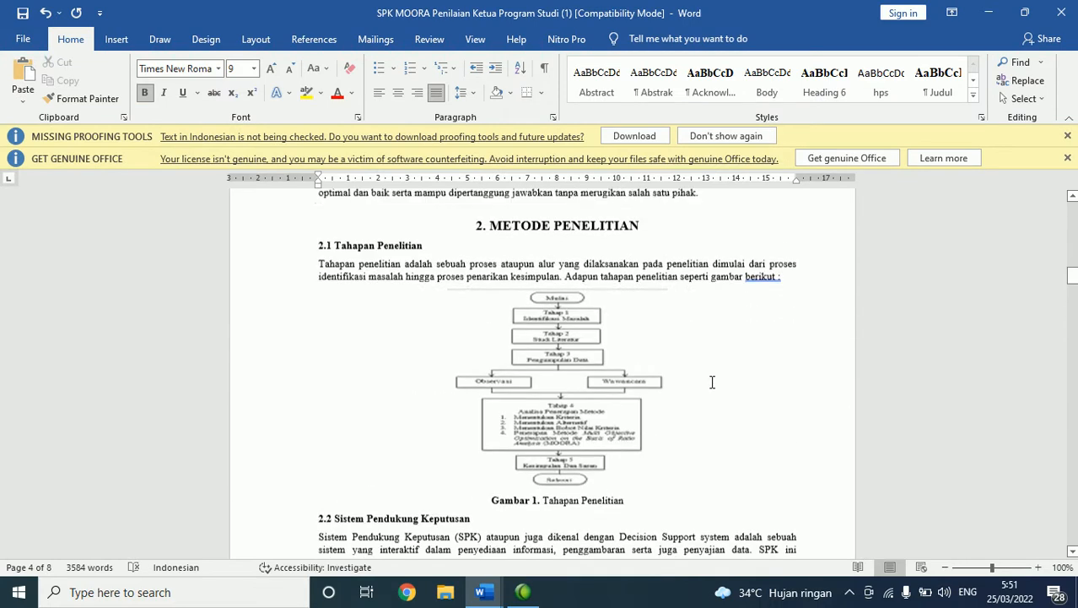
scroll(711, 382, up, 5)
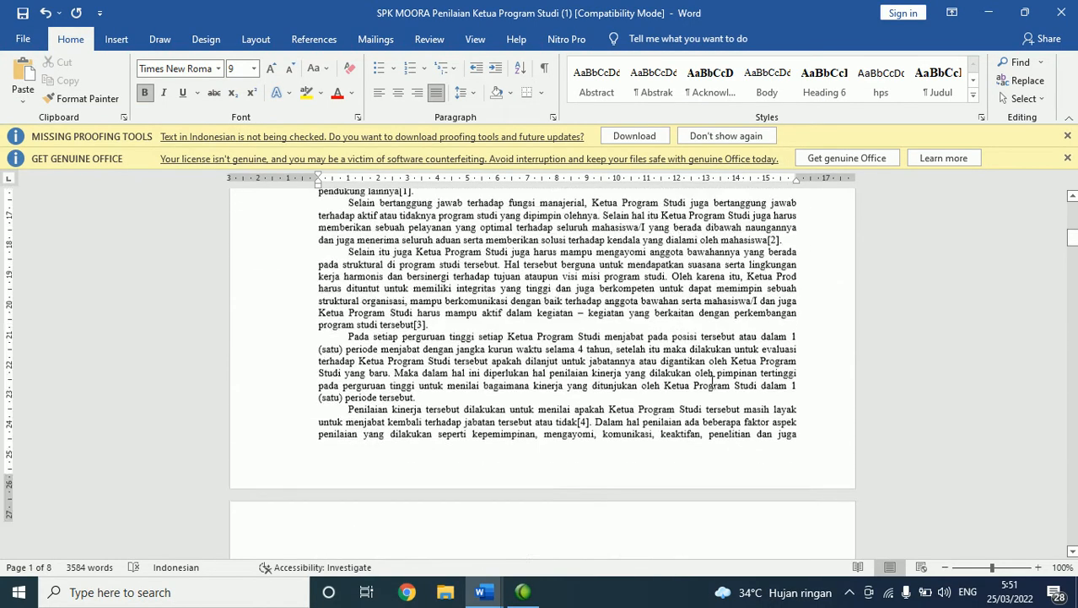
Step: Select the paragraph beginning "Penilaian kinerja tersebut" at the end of page 1 through its continuation on page 2
drag(422, 353, 344, 291)
drag(348, 362, 650, 371)
drag(793, 383, 786, 400)
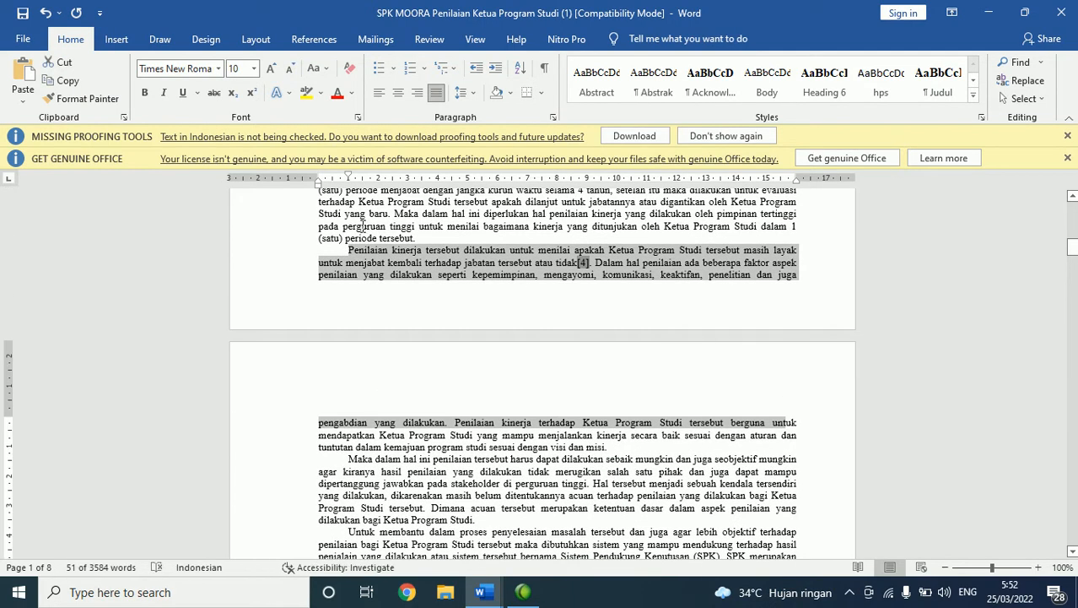
Step: Insert a page break before the paragraph beginning "Penilaian kinerja tersebut" and undo it
click(425, 240)
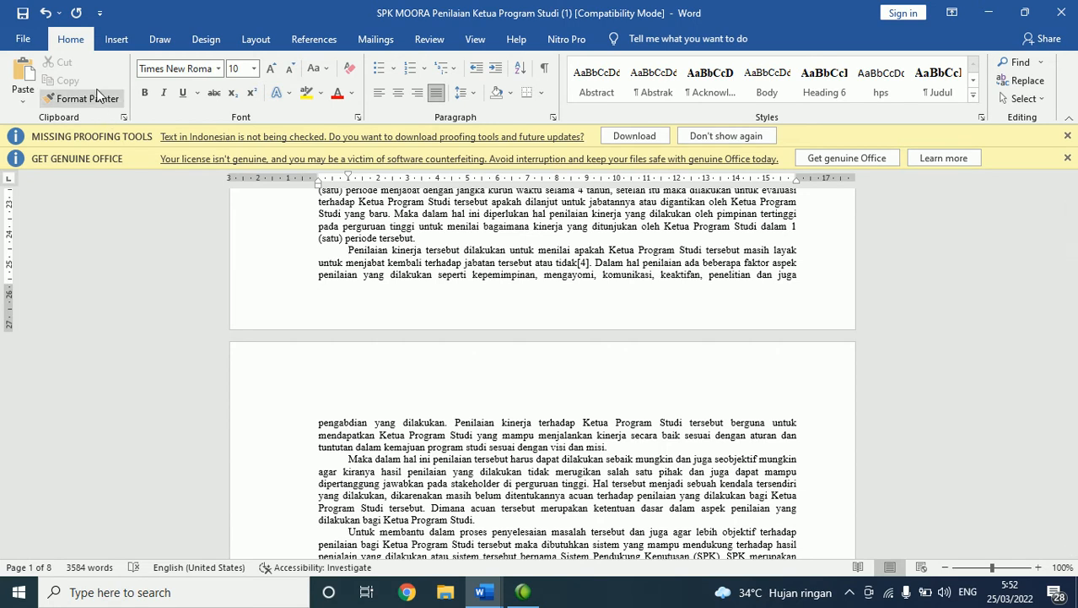
click(116, 39)
click(46, 99)
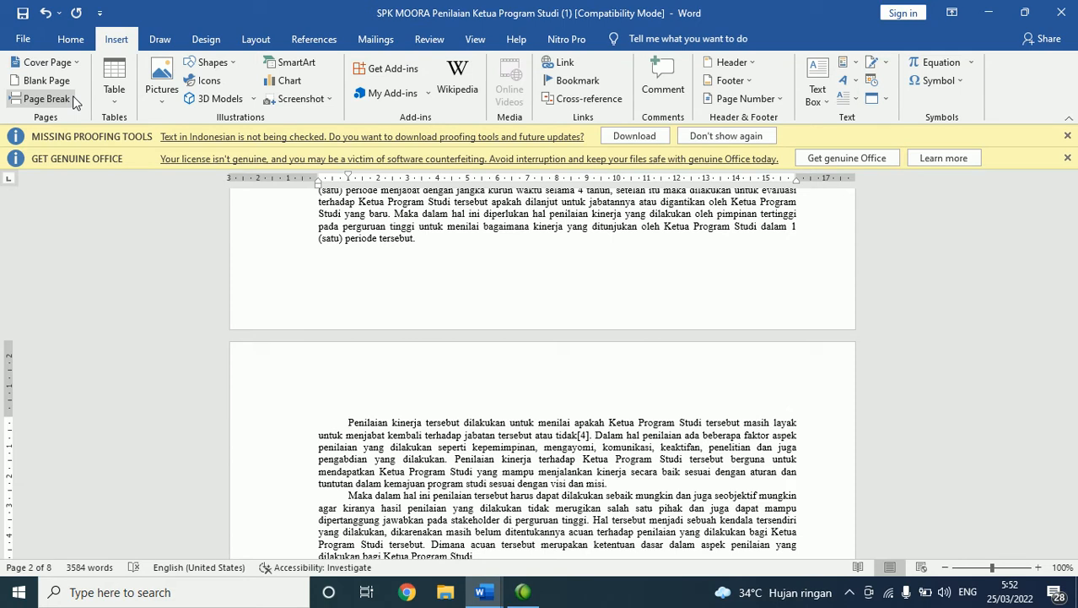
key(ctrl+z)
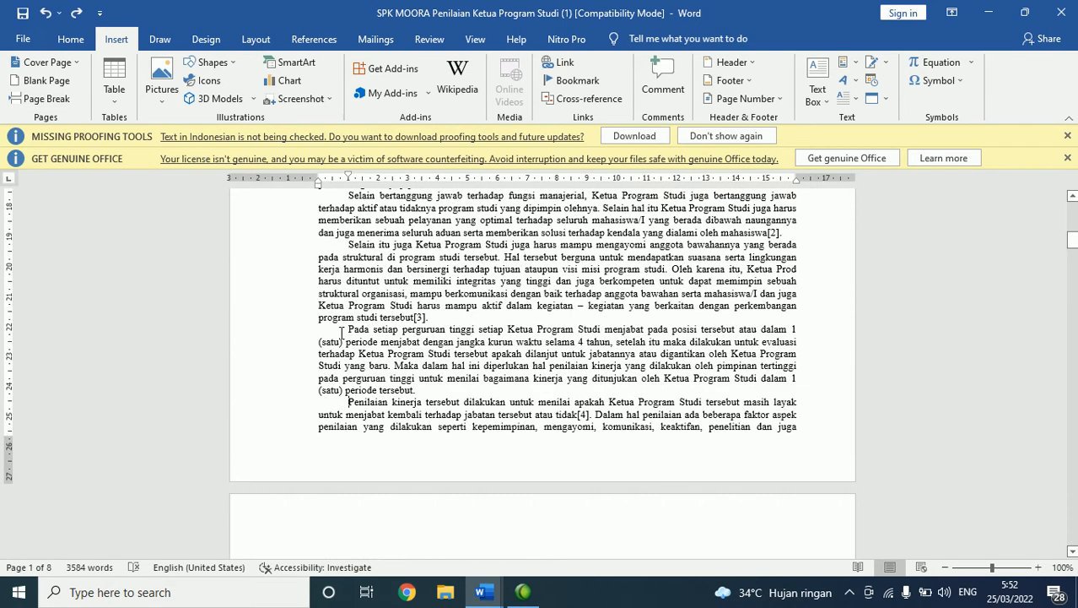
Step: Insert a page break before the paragraph beginning "Pada setiap perguruan tinggi" and undo it, twice in a row
click(49, 98)
key(ctrl+z)
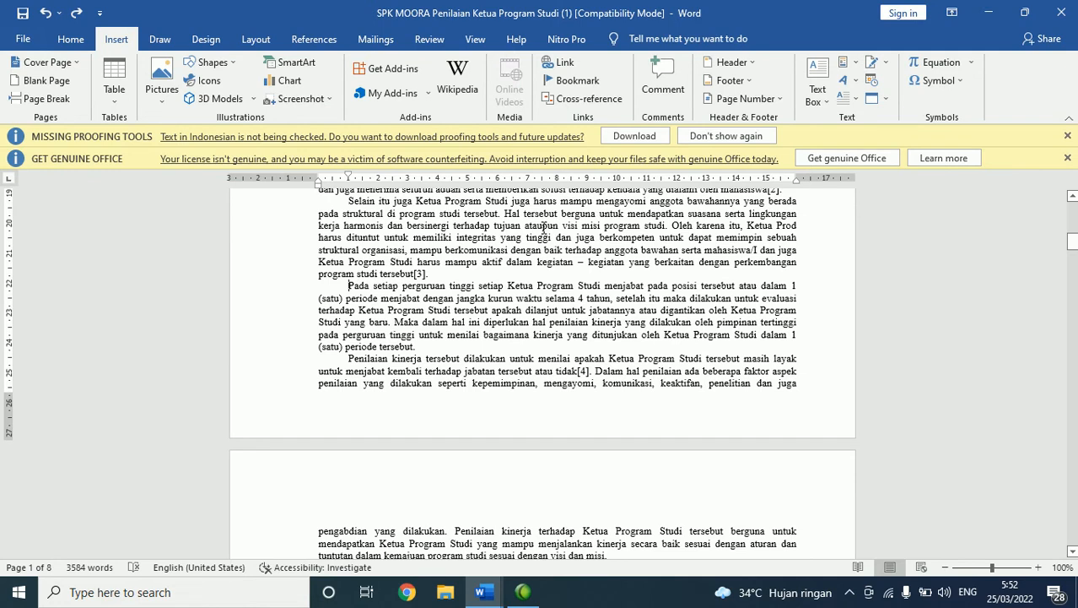
key(ctrl+Return)
key(ctrl+z)
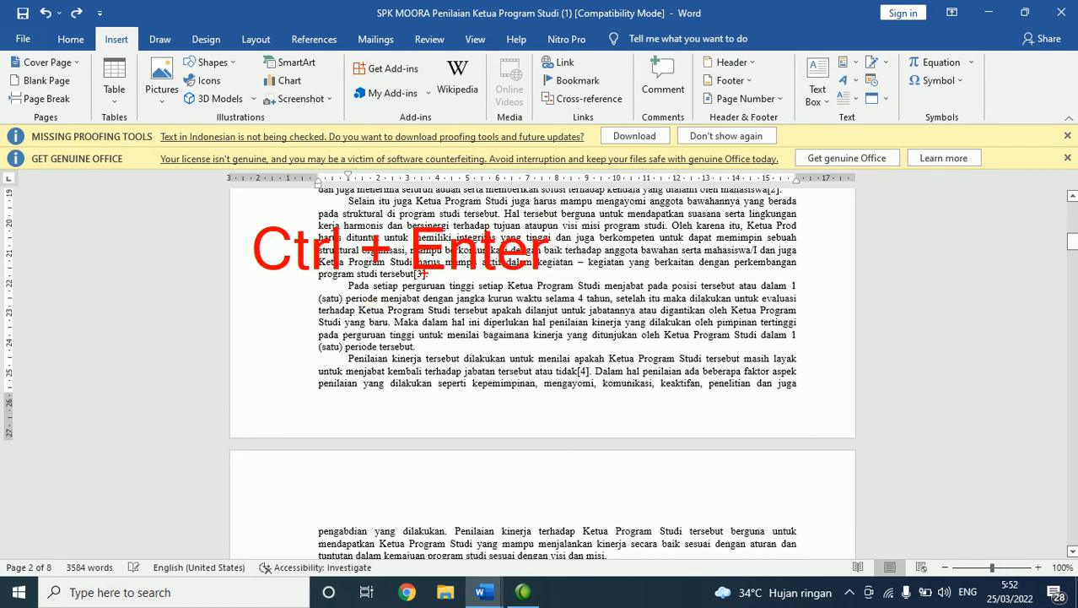
Step: Push the paragraph beginning "Pada setiap perguruan tinggi" onto the next page by adding blank lines before it
click(439, 267)
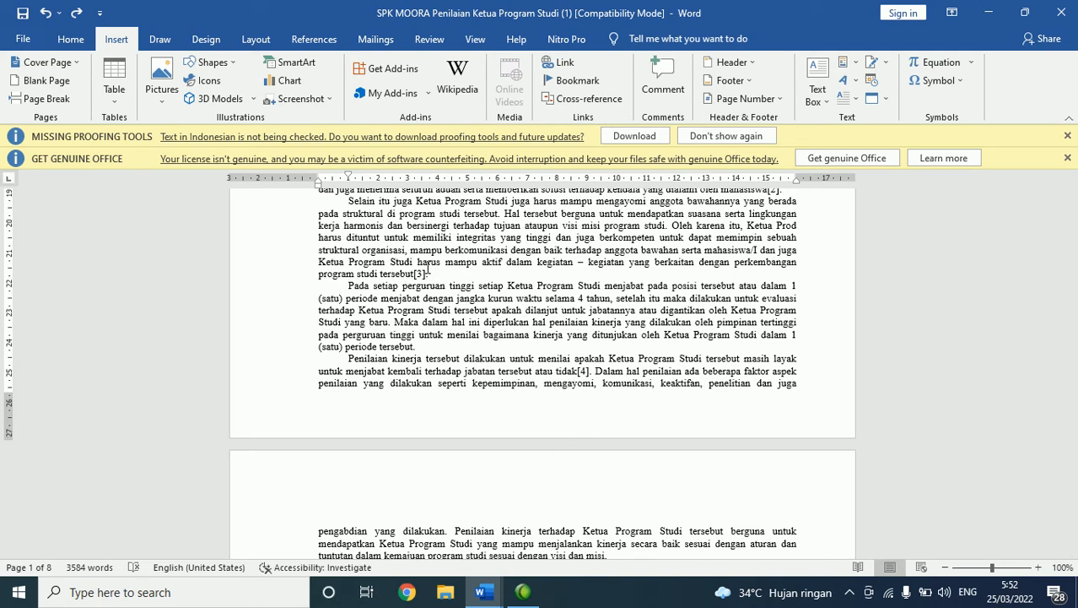
key(Return)
key(Return)
key(Return)
key(Return)
key(Return)
key(Return)
key(Return)
key(Return)
key(Return)
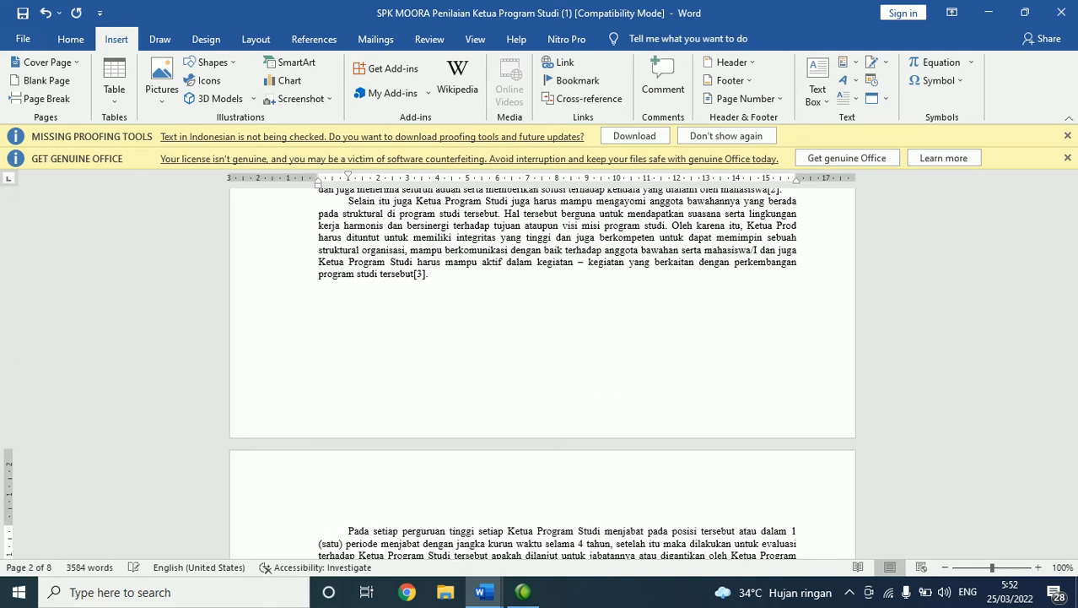
Step: Delete all the blank lines added before the paragraph beginning "Pada setiap perguruan tinggi"
key(BackSpace)
key(BackSpace)
key(BackSpace)
key(BackSpace)
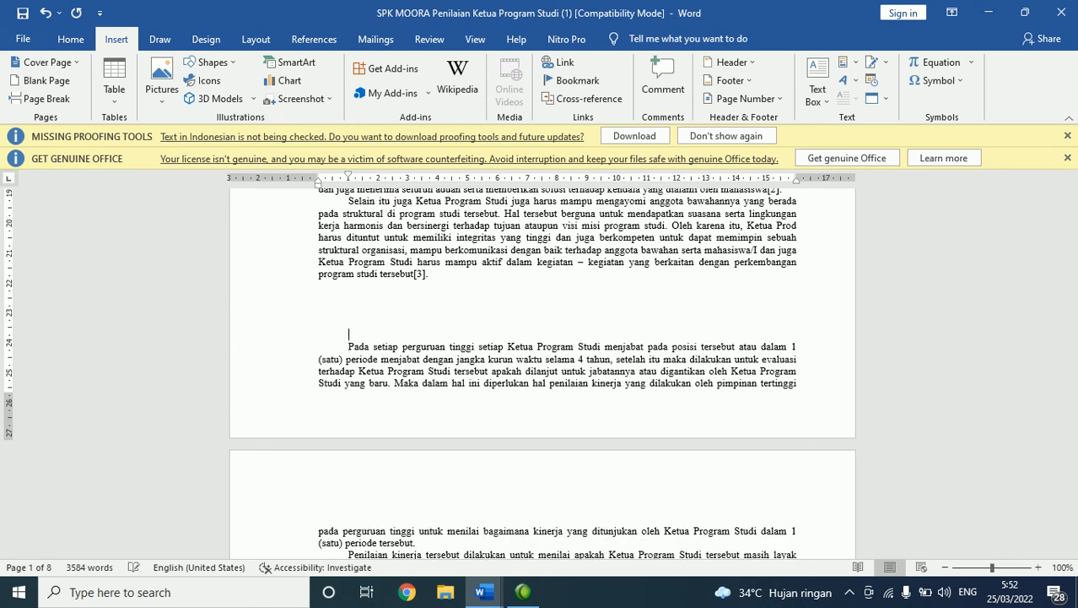
key(BackSpace)
key(BackSpace)
key(BackSpace)
key(BackSpace)
key(BackSpace)
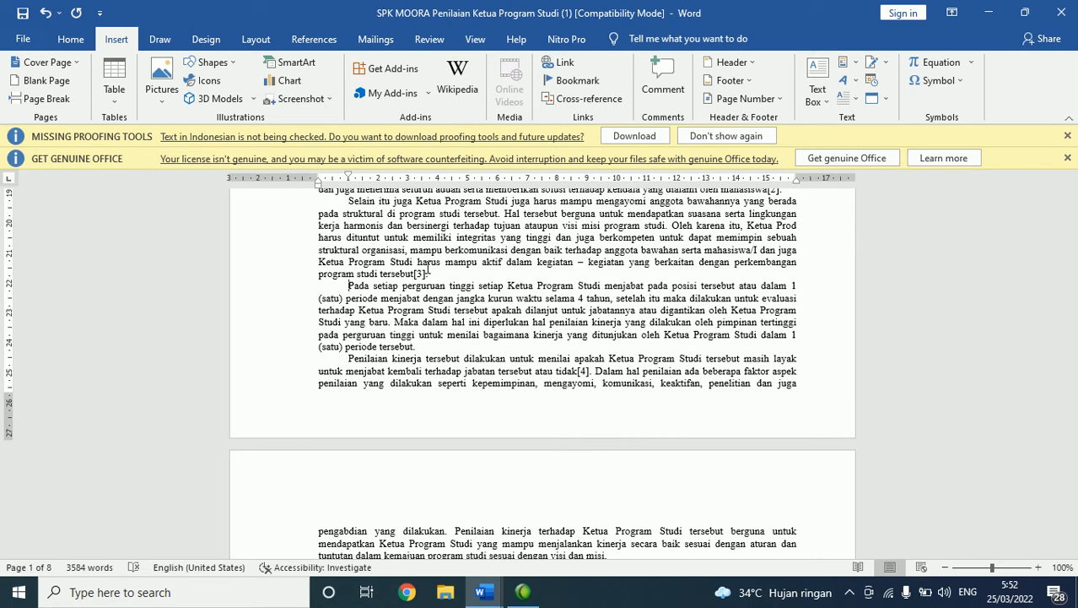
Step: Dismiss the missing proofing tools and Get Genuine Office notification bars
click(1068, 137)
click(1067, 136)
scroll(810, 307, up, 5)
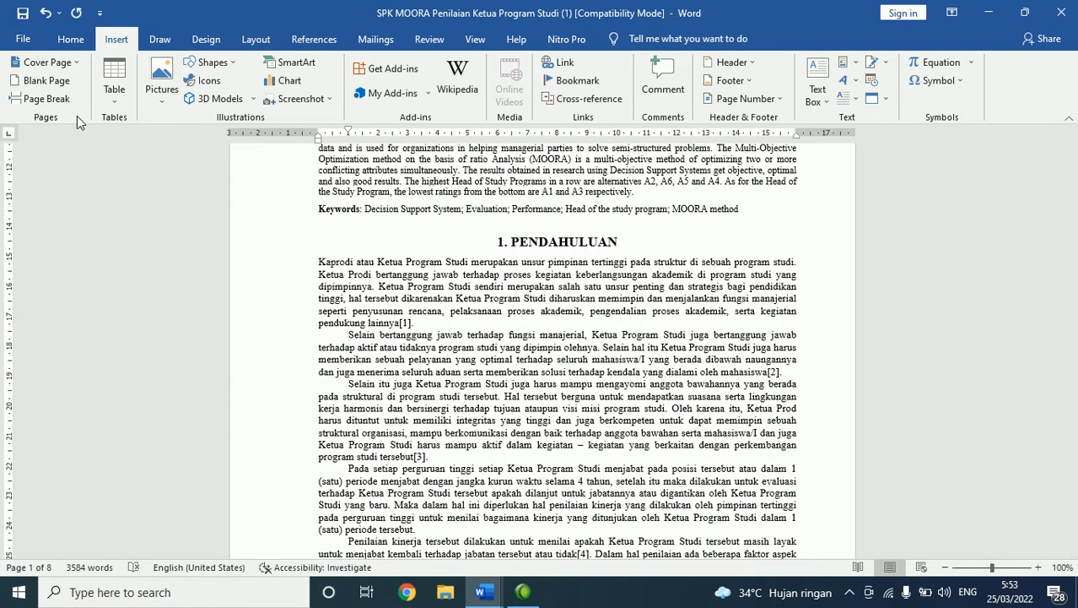
Step: Insert a page break before the paragraph beginning "Pada setiap perguruan tinggi" and undo it
key(ctrl+Return)
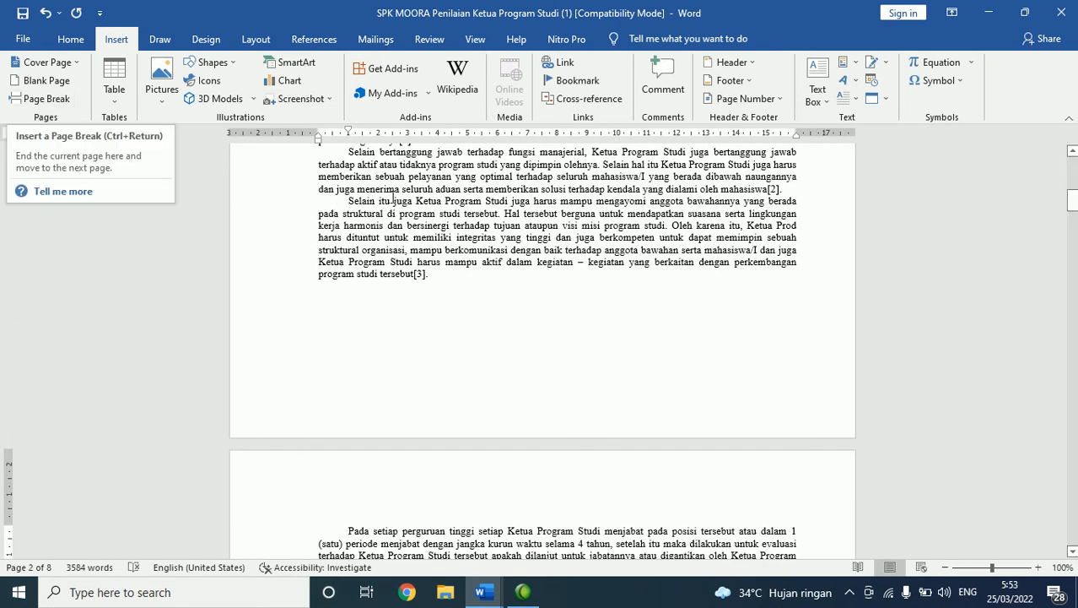
key(ctrl+z)
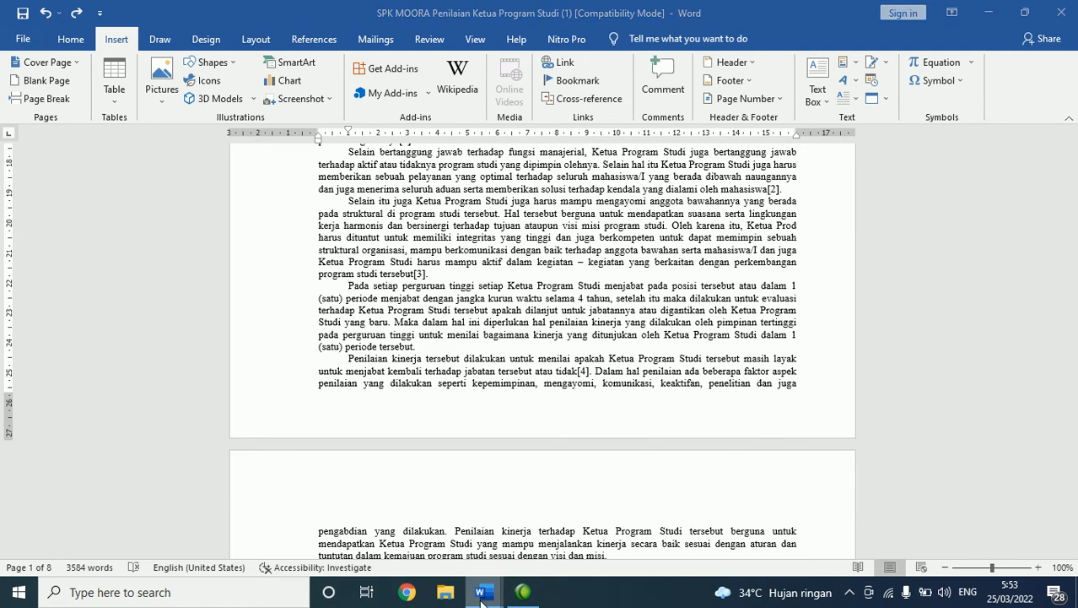
Step: Switch to Document1 and draw a single-cell table about 9.39 cm wide and 0.5 cm high at the start of the page
mouse_move(483, 592)
click(395, 519)
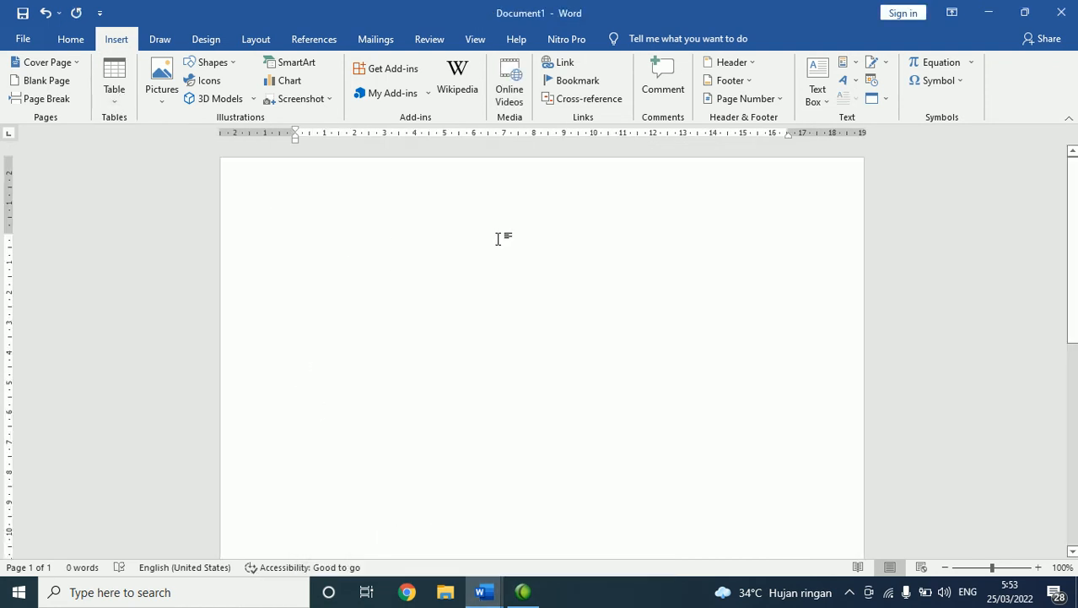
click(118, 93)
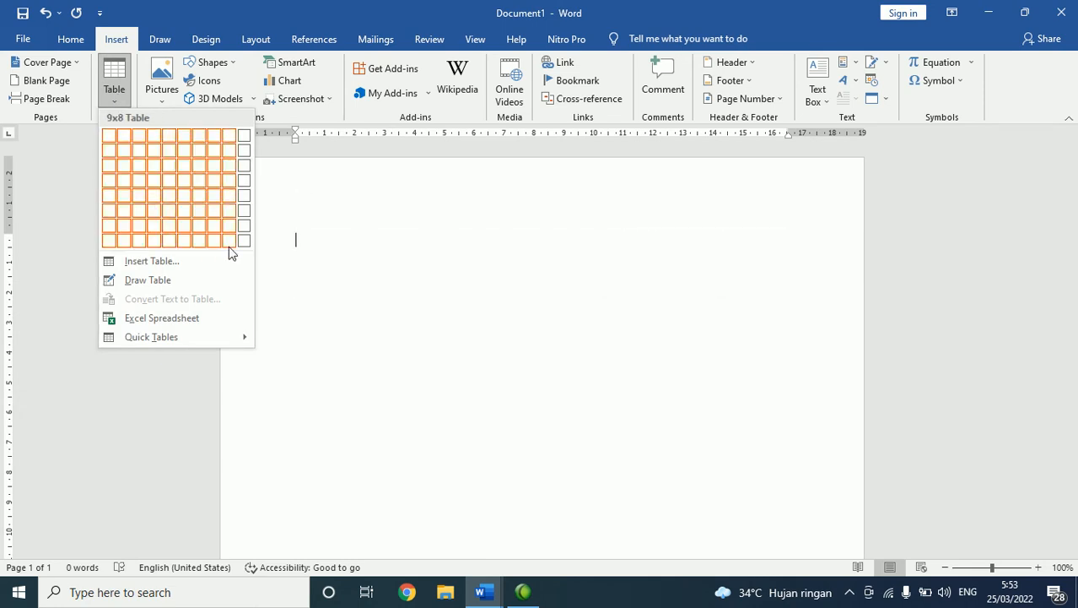
click(143, 280)
drag(285, 233, 565, 256)
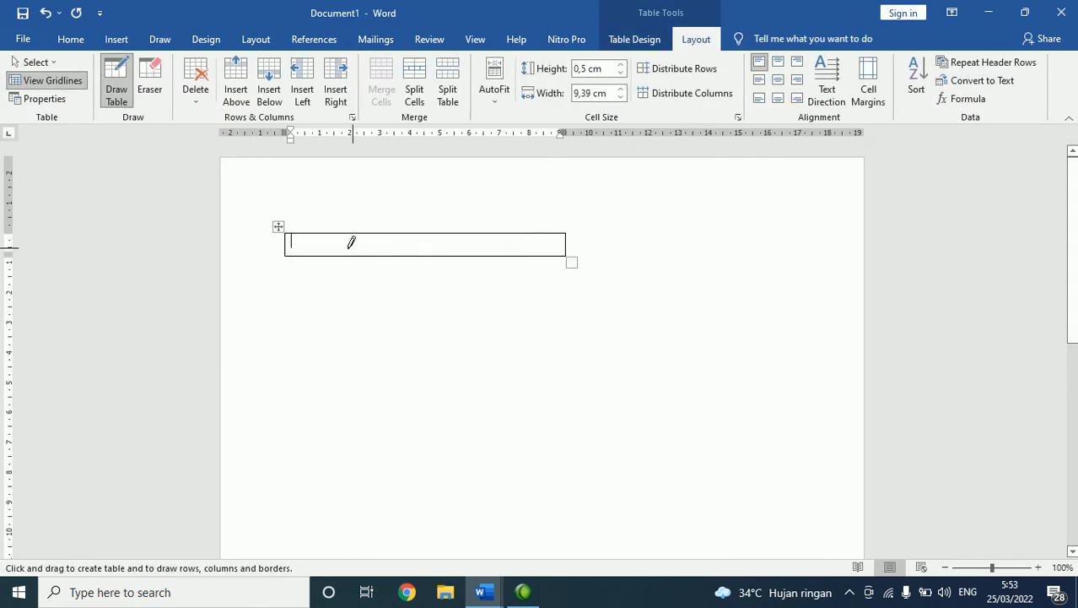
Step: Draw three vertical and two horizontal dividers in the table to form four columns and three rows
drag(366, 226, 365, 256)
drag(434, 230, 434, 257)
drag(496, 233, 496, 257)
drag(289, 245, 560, 245)
drag(294, 258, 587, 263)
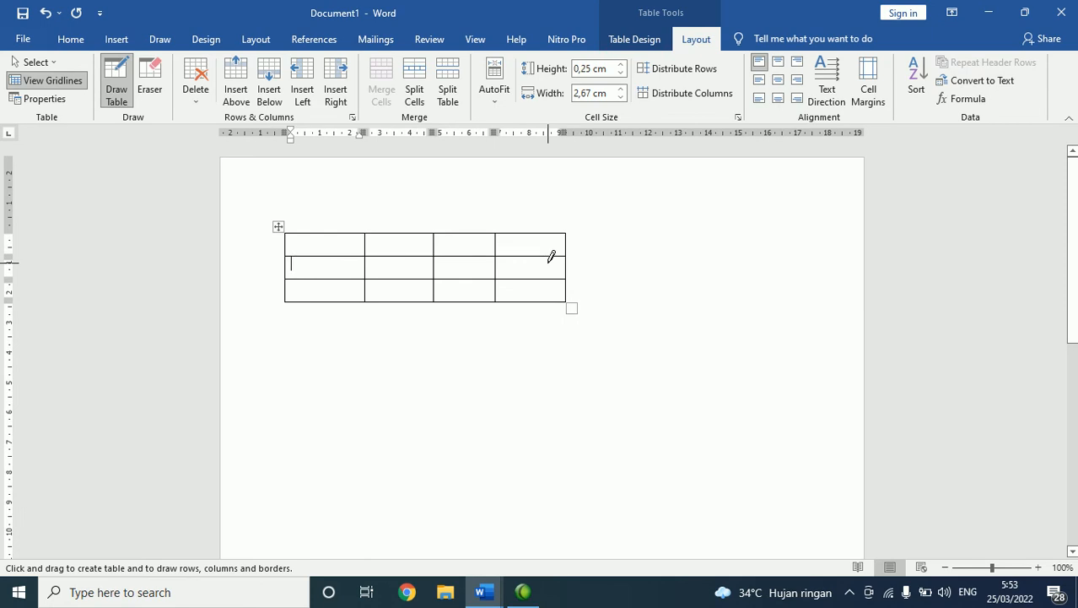
Step: Undo all the dividers drawn inside the table, back to its single cell
key(ctrl+z)
key(ctrl+z)
key(ctrl+z)
key(ctrl+z)
key(ctrl+z)
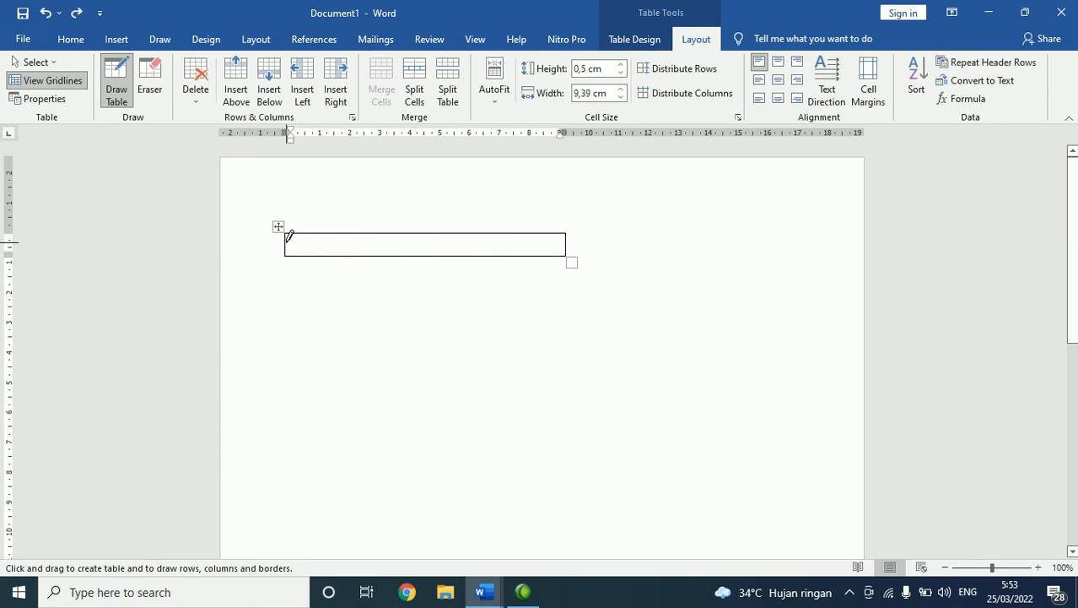
Step: Stop drawing, select the whole single-cell table and delete it
key(Escape)
click(278, 227)
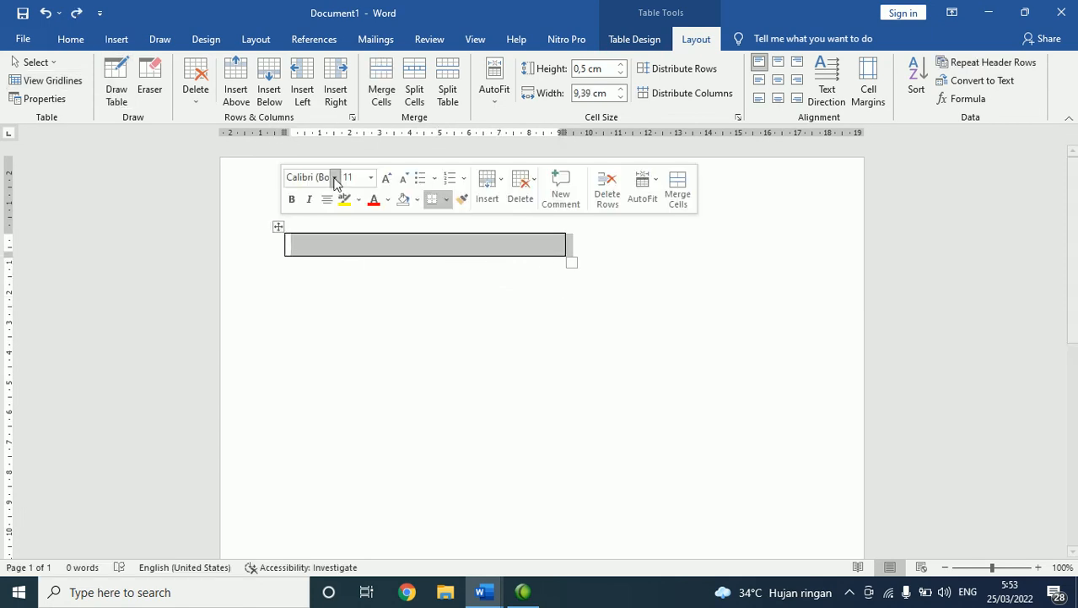
click(279, 228)
key(BackSpace)
Step: Insert a table with 5 columns and 4 rows using the Insert Table dialog
click(123, 42)
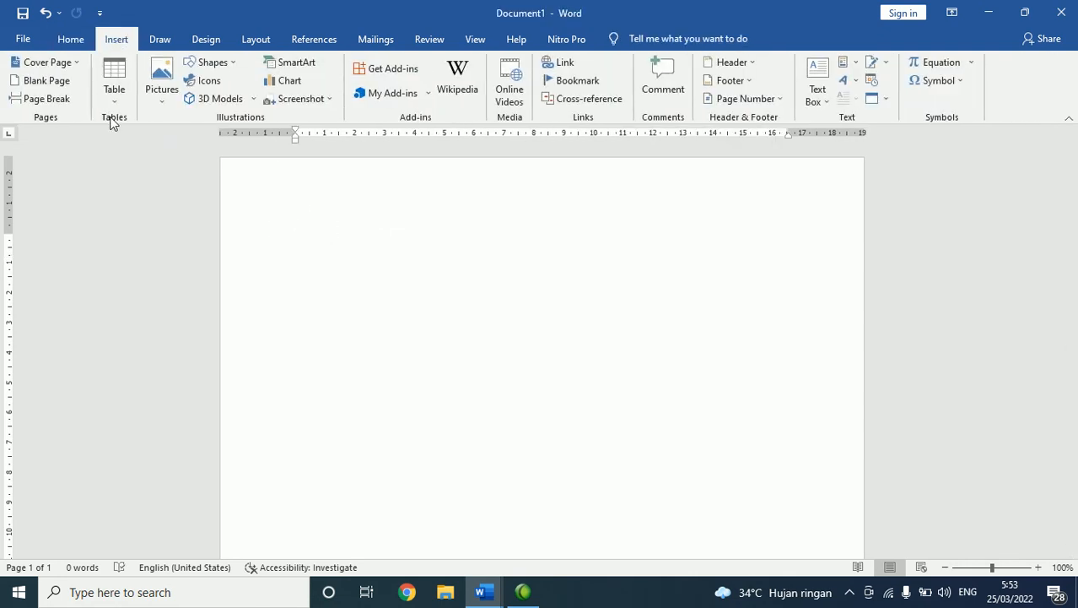
click(114, 84)
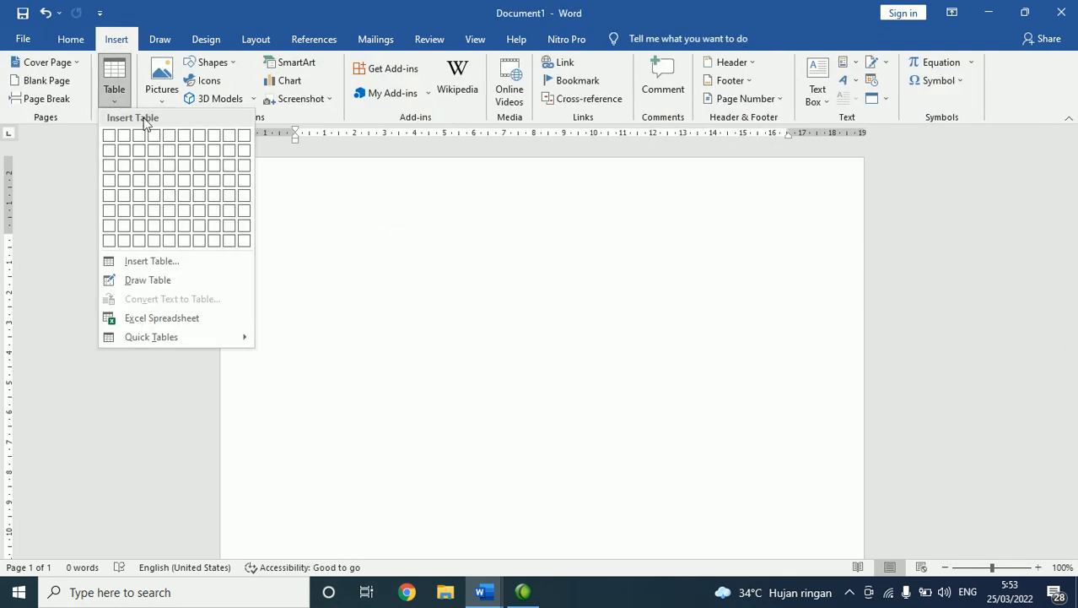
click(160, 263)
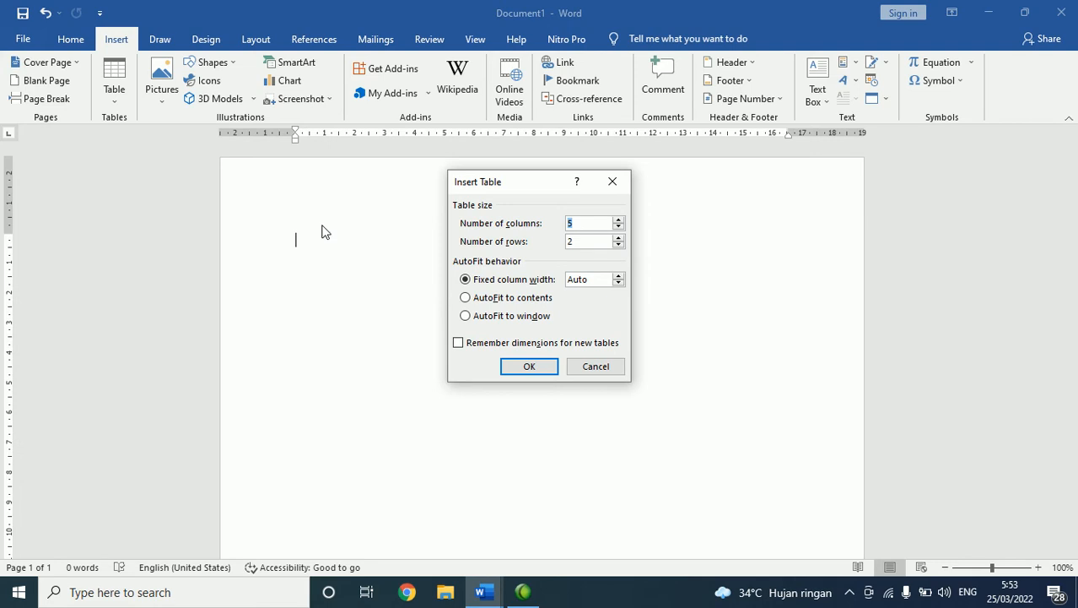
key(Tab)
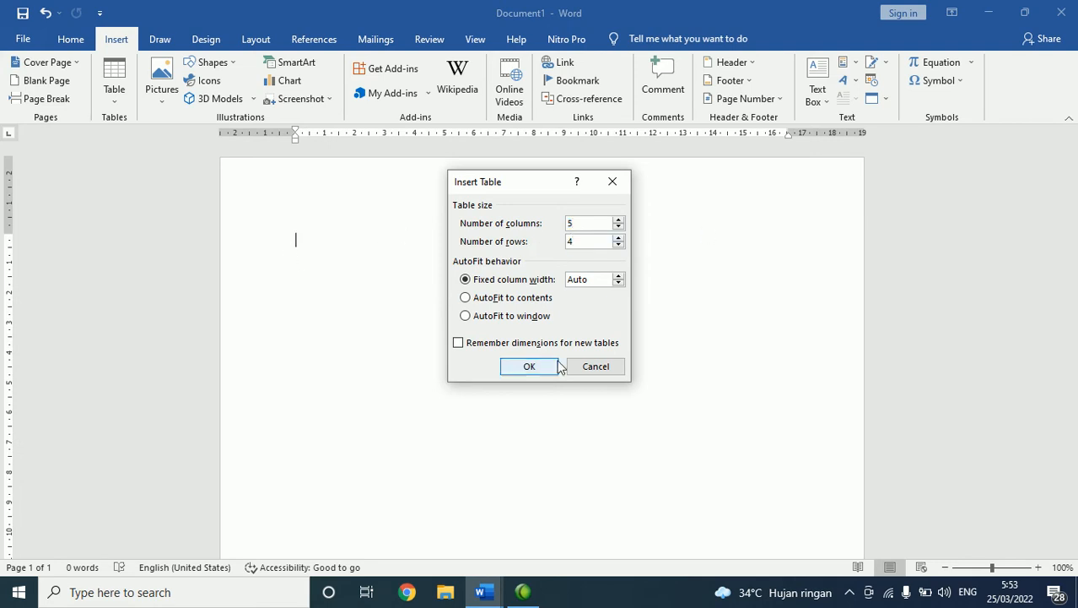
click(533, 368)
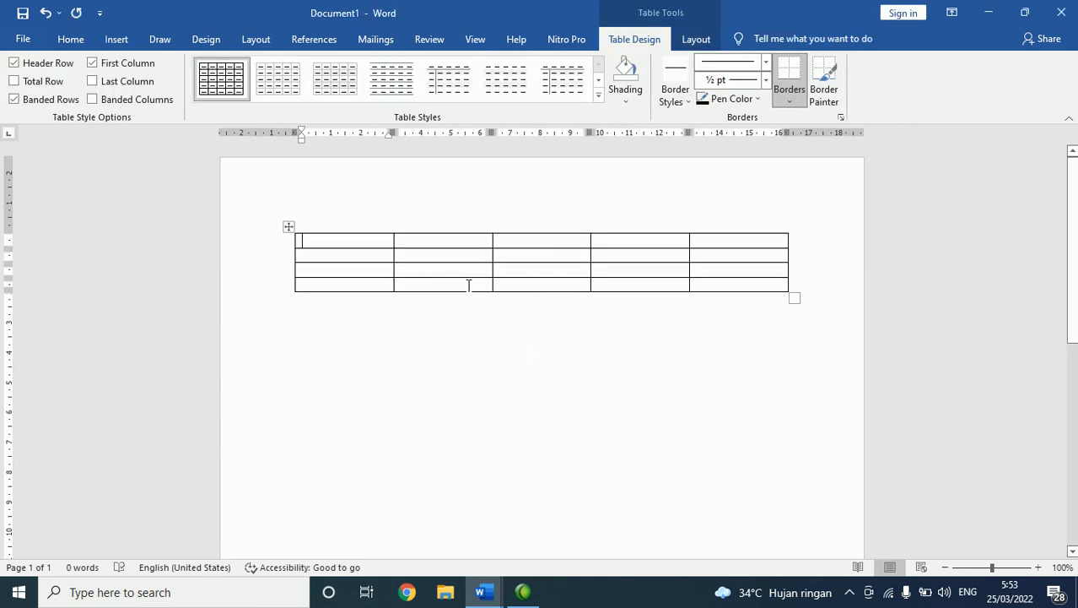
Step: Select the entire five-column, four-row table and delete it from the page
click(289, 227)
key(Delete)
click(288, 227)
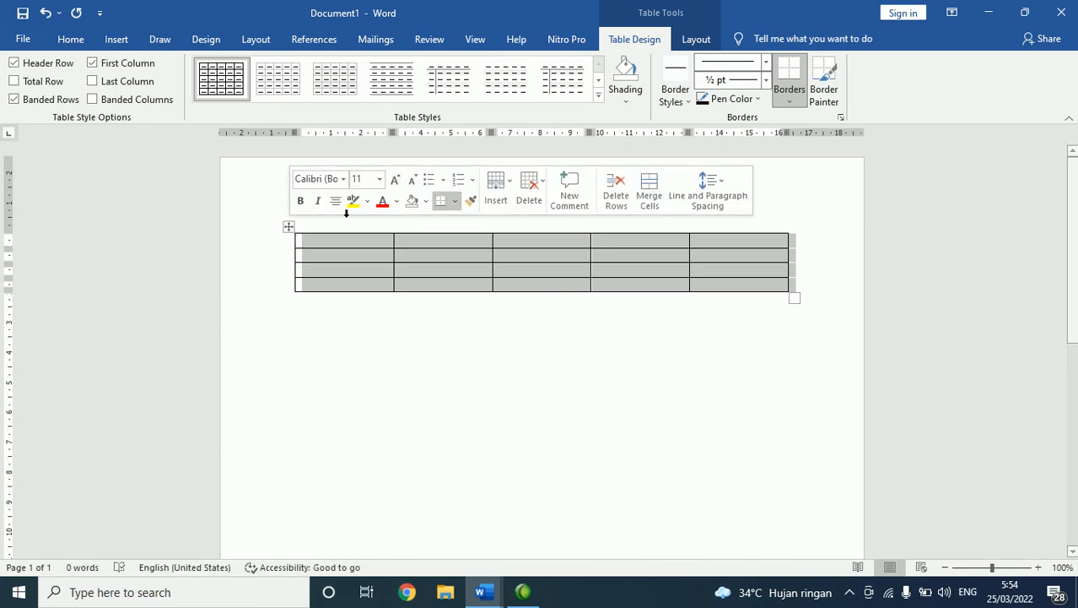
key(BackSpace)
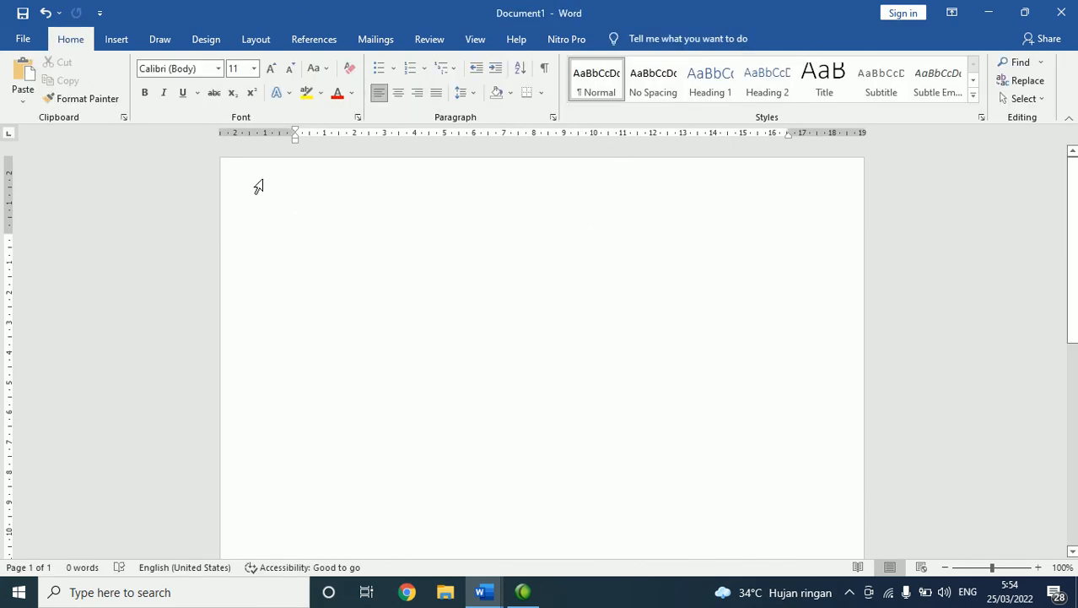
Step: Launch Excel and create a blank workbook
click(116, 38)
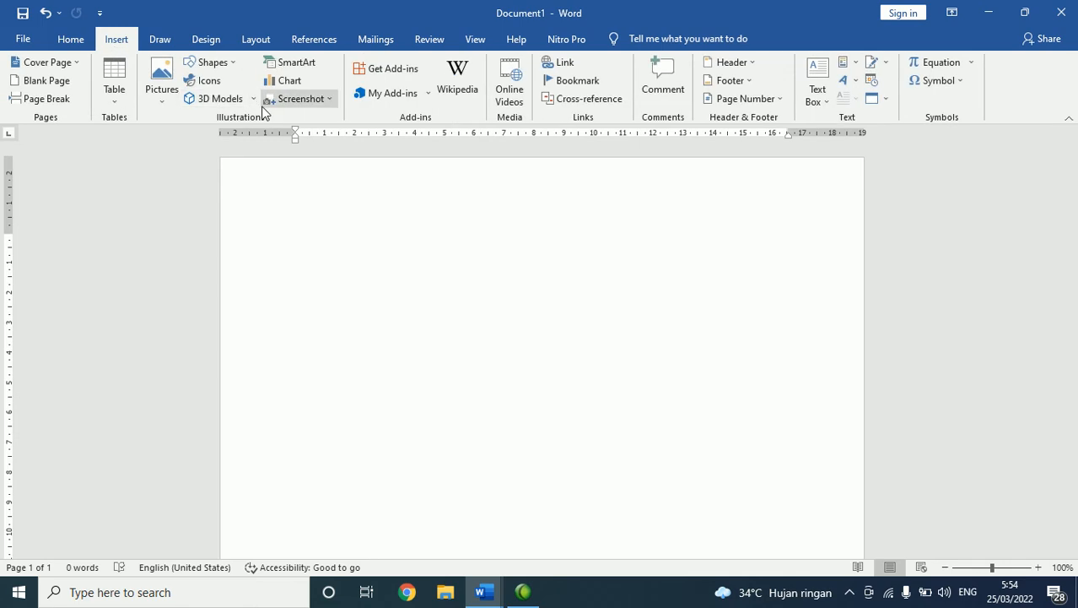
key(super+r)
text(excel)
key(Return)
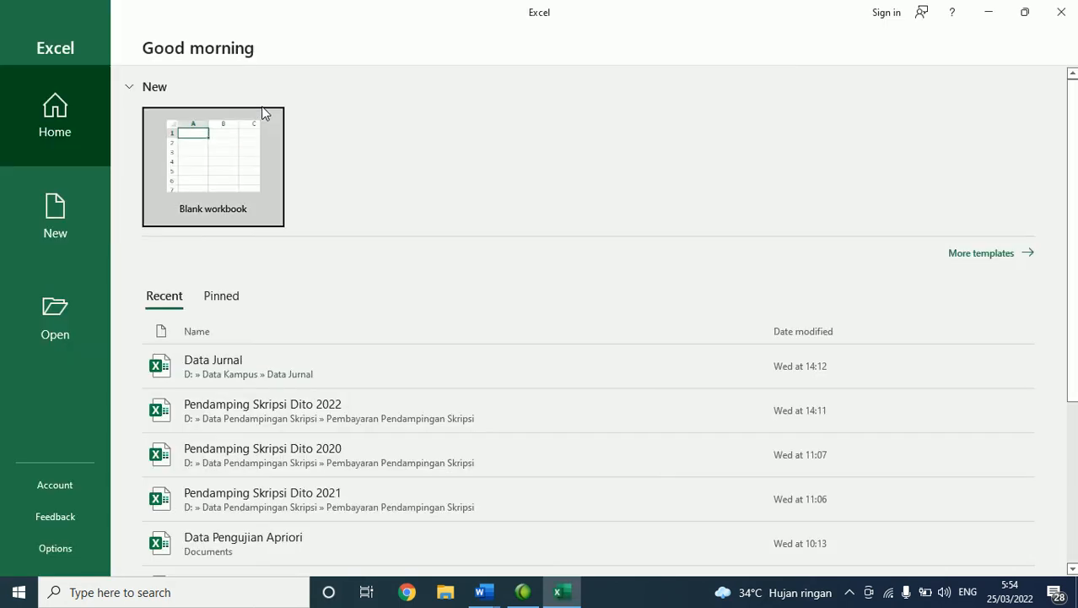
click(247, 152)
Step: Enter the headers No, Nama and Kelas in E6:G6 and number the rows 1 to 5 in E7:E11
click(254, 286)
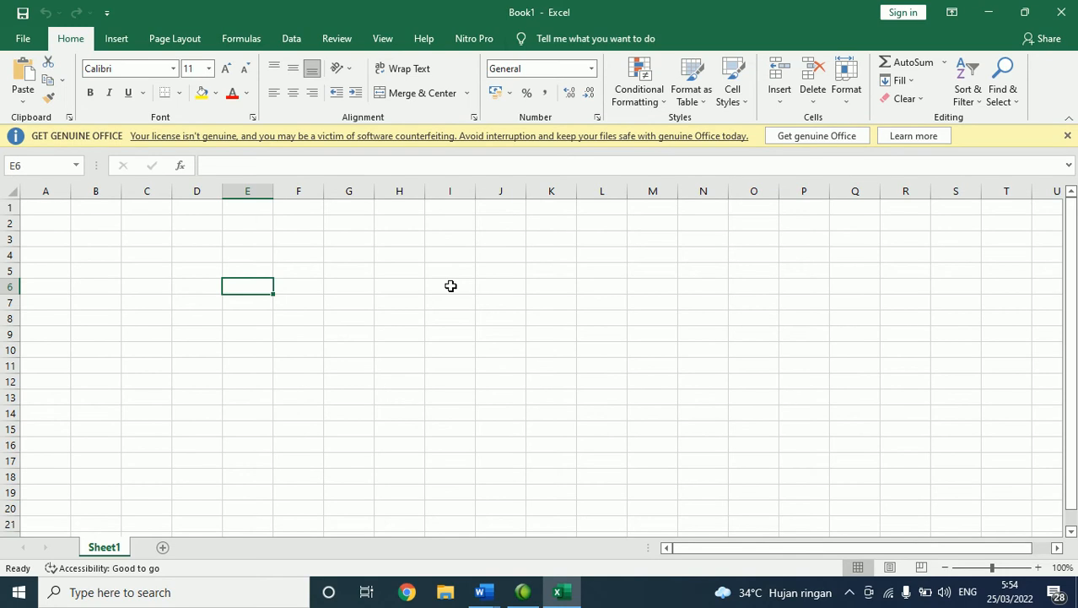
text(No)
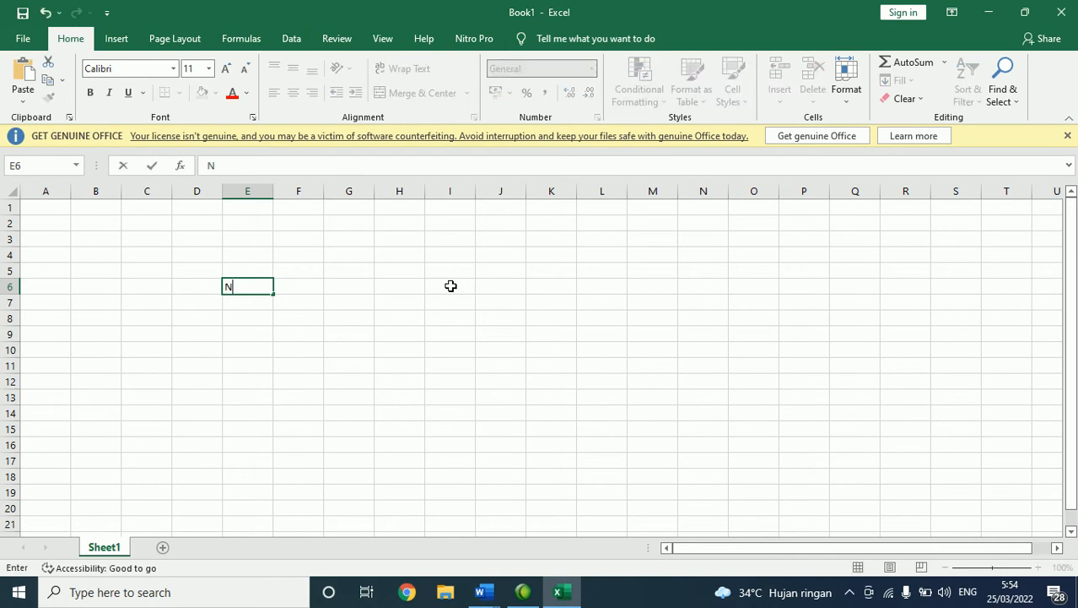
key(Tab)
text(Nama)
key(Tab)
text(Kelas)
key(Return)
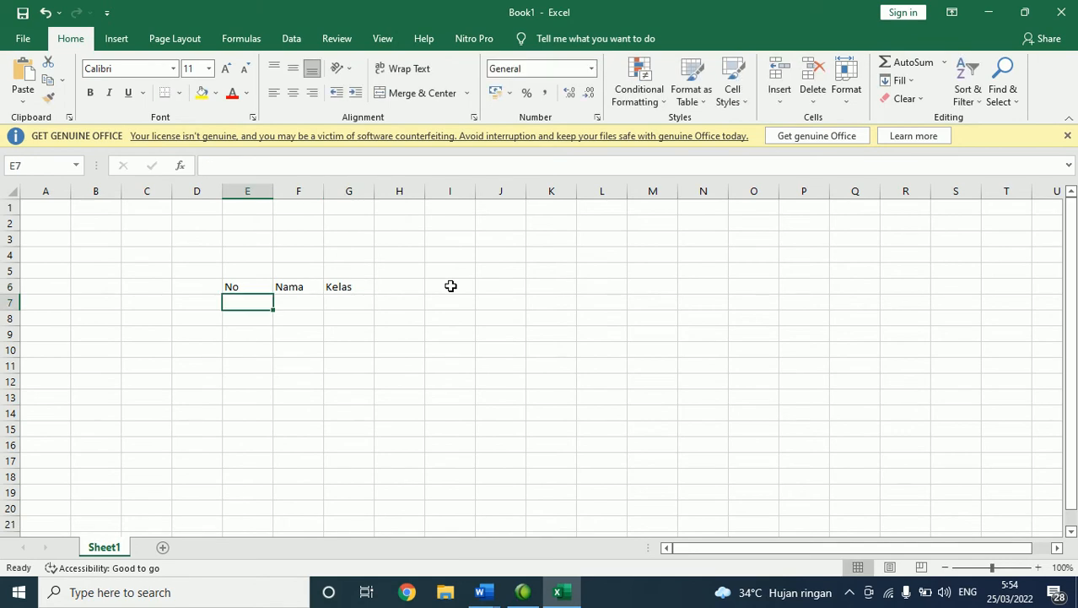
text(1 2 3 4 5)
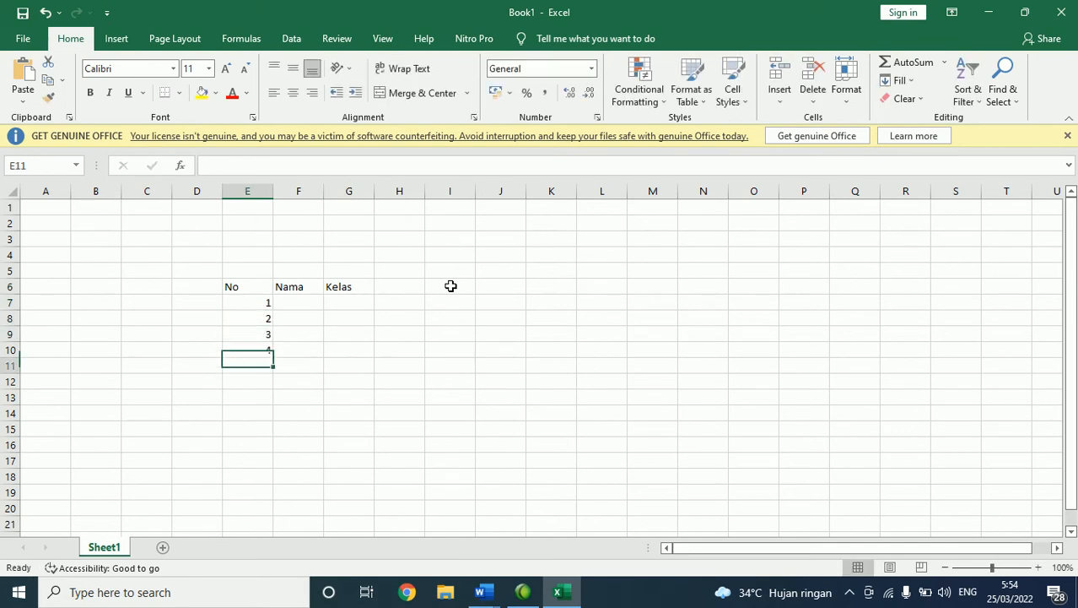
Step: Fill the Nama column in F7:F11 with five sample first names
key(Tab)
key(Up)
key(Up)
key(Up)
key(Up)
text(Dito)
key(Return)
text(Dimas)
key(Return)
text(di)
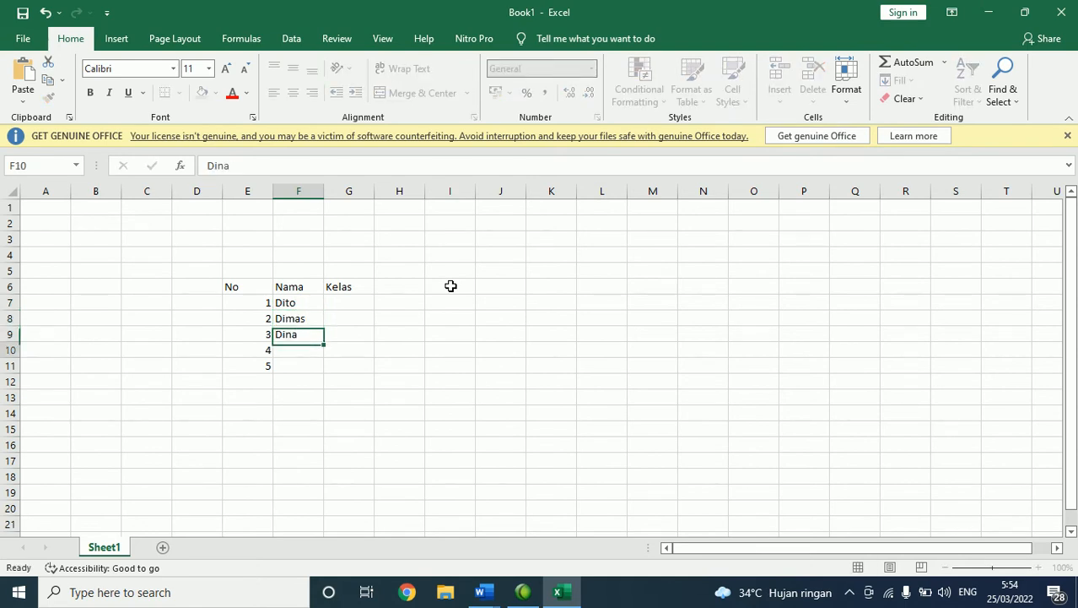
key(Return)
text(Dian)
key(Return)
text(An)
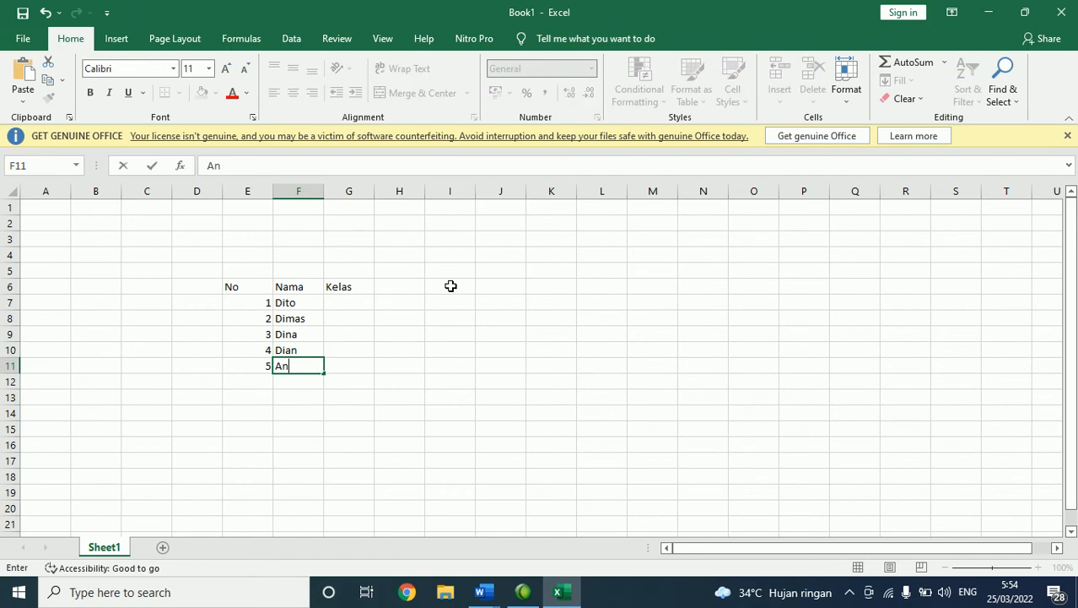
text(Dani)
Step: Fill the Kelas column in G7:G11 with the values 4, 4, 5, 6 and 4
key(Tab)
key(Up)
key(Up)
key(Up)
key(Up)
text(4)
key(Return)
text(4)
key(Return)
text(5)
key(Return)
text(6)
key(Return)
text(4)
key(Return)
key(Up)
key(Up)
key(Up)
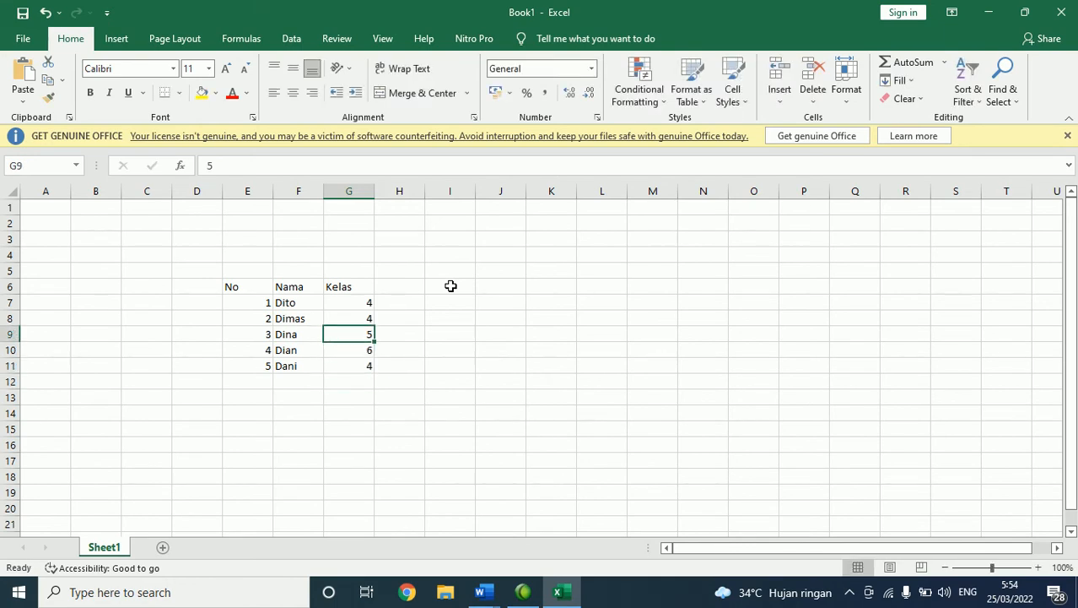
Step: Copy the range E6:G11 and paste it into the blank Document1 in Word
drag(253, 283, 354, 361)
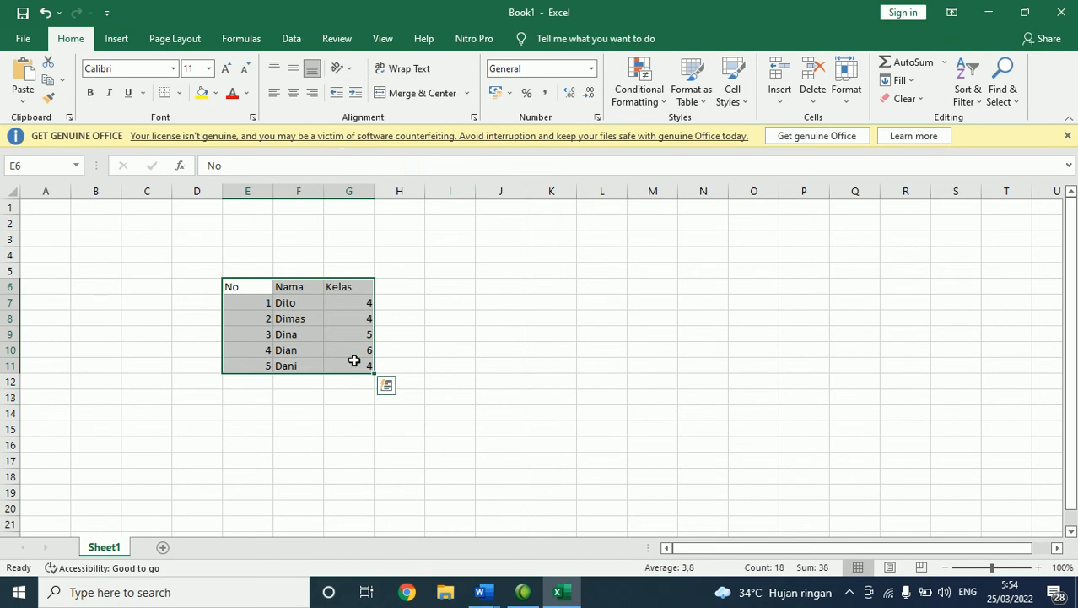
key(ctrl+c)
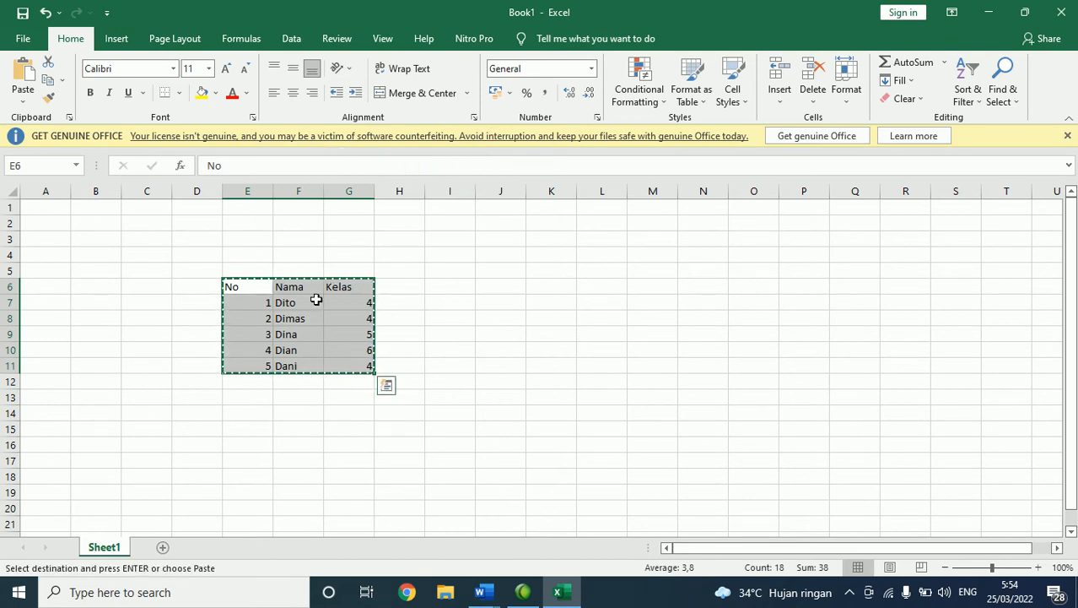
click(489, 598)
click(435, 562)
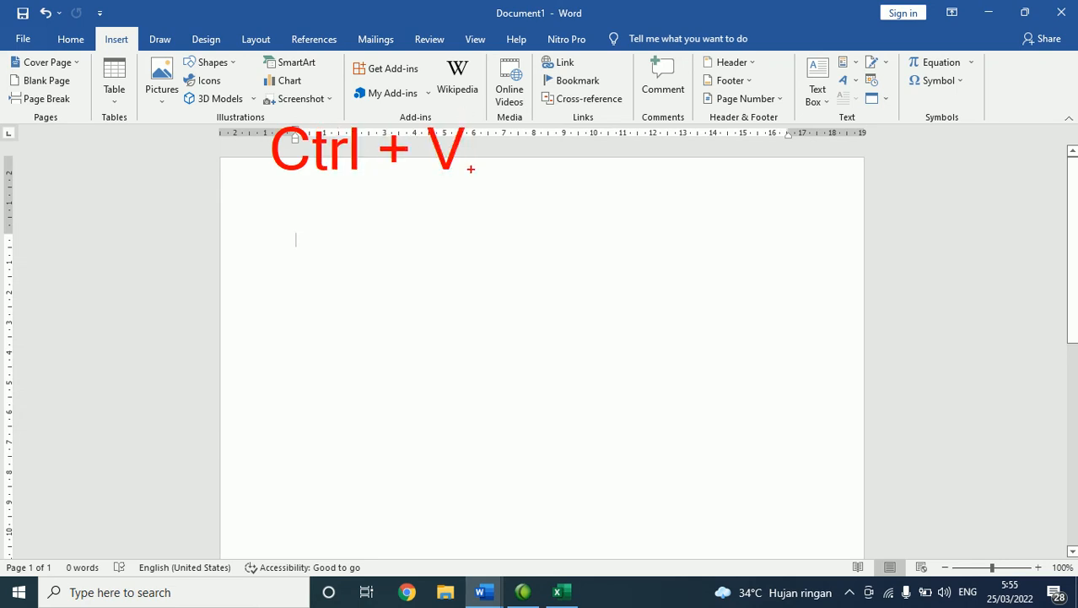
key(ctrl+v)
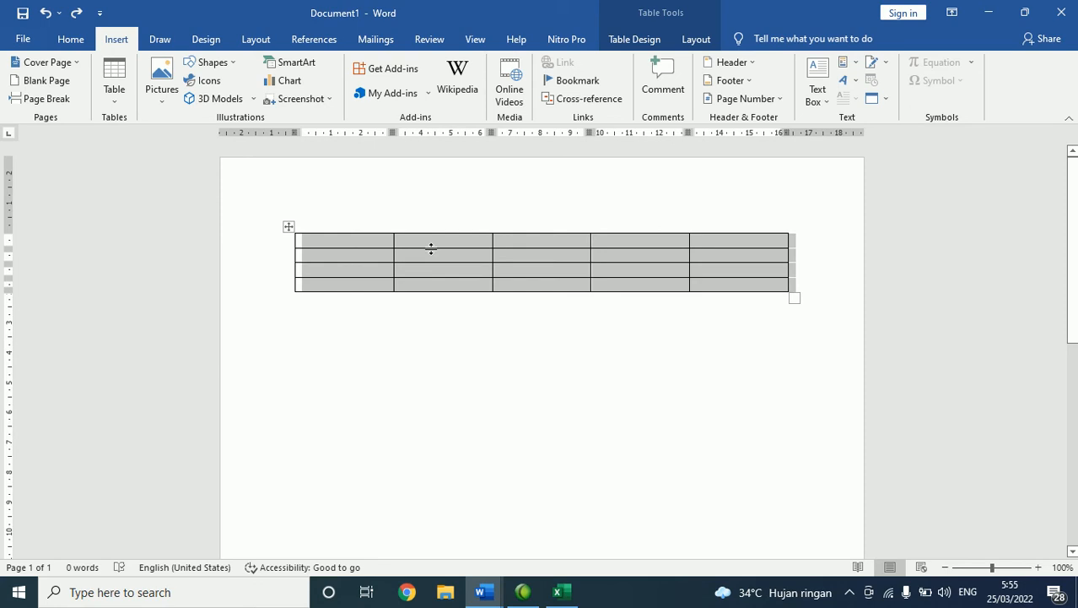
key(ctrl+z)
key(ctrl+v)
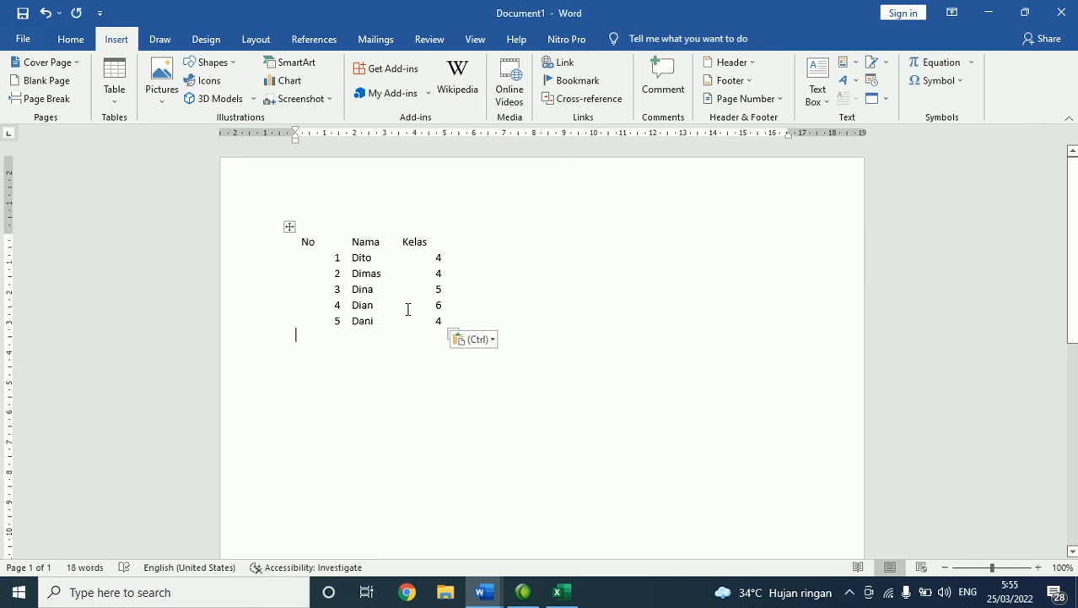
Step: Select the whole pasted table and reduce its row height to 0 cm
click(289, 226)
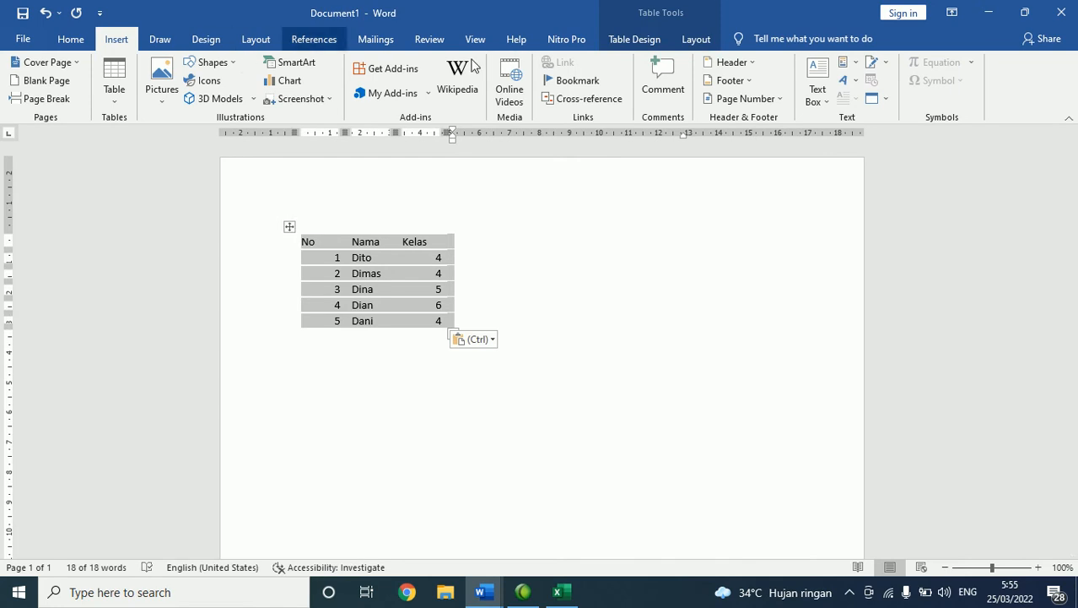
click(697, 40)
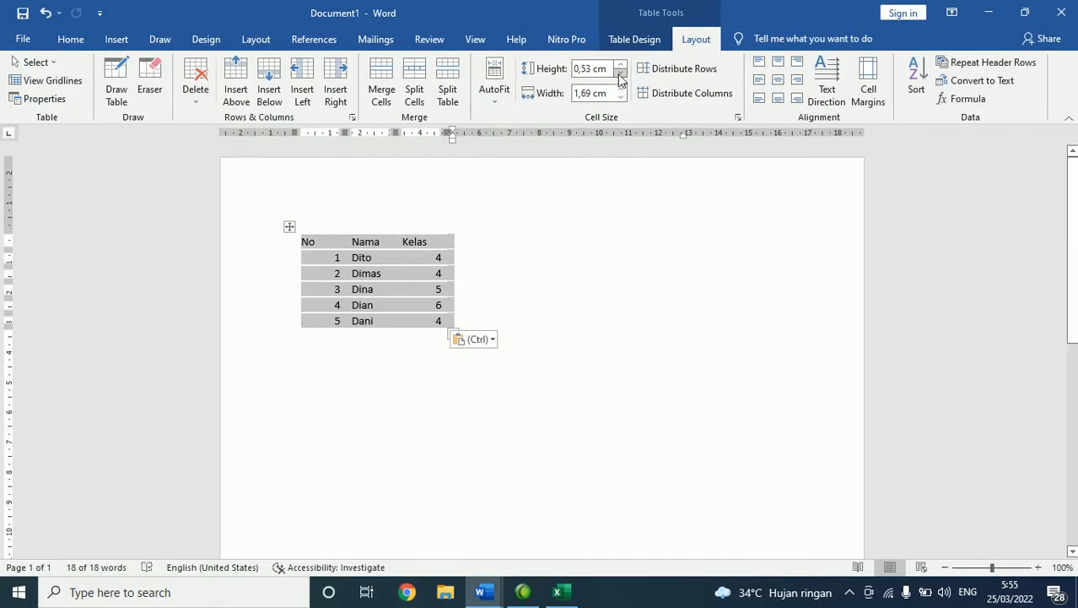
click(620, 76)
click(620, 76)
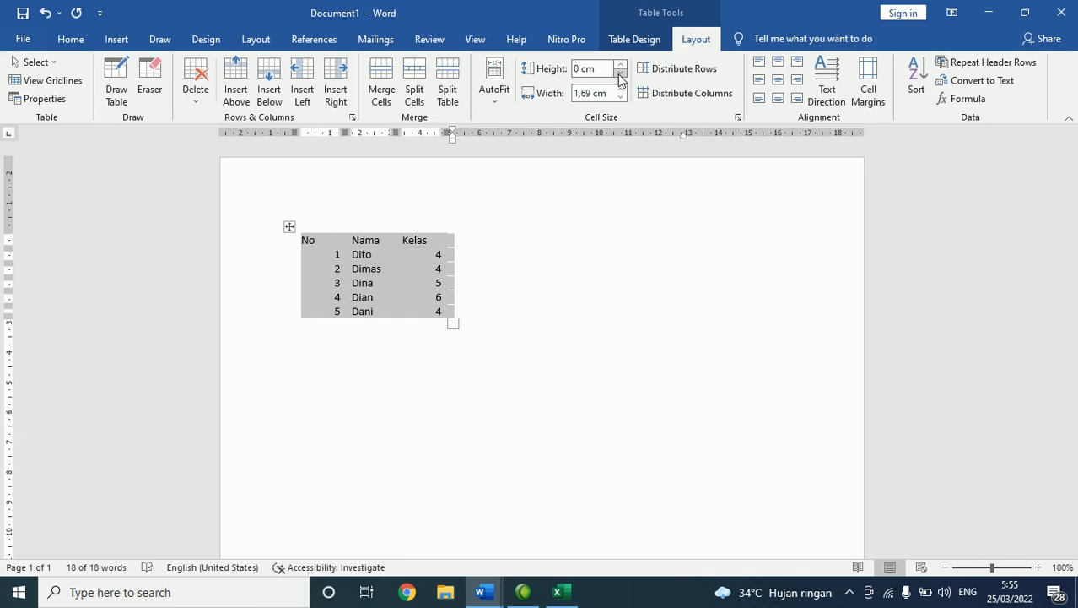
Step: Change the font of the whole table to Times New Roman
click(69, 40)
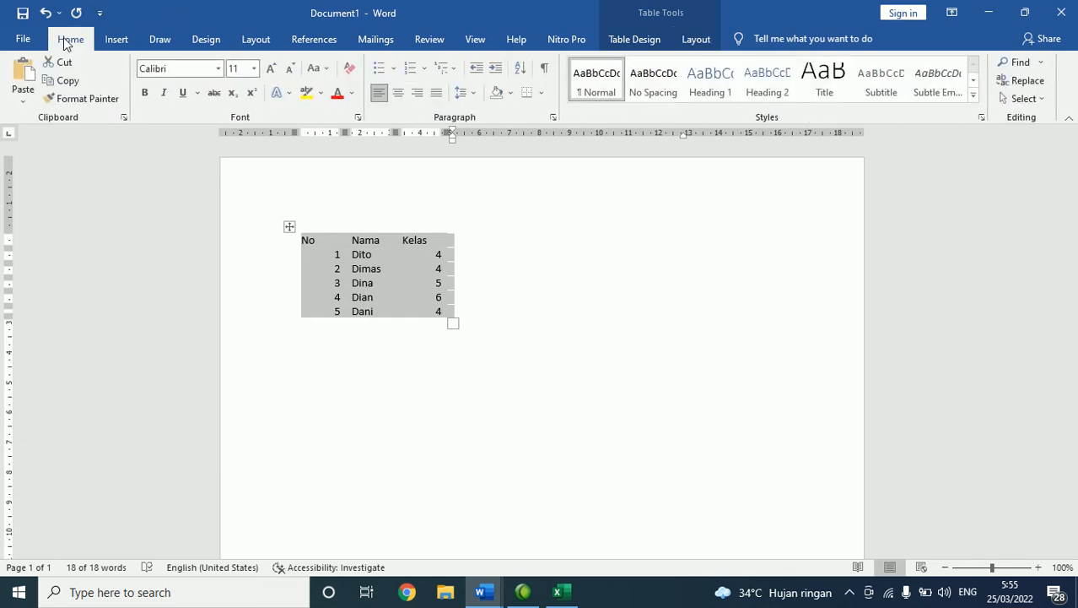
click(177, 71)
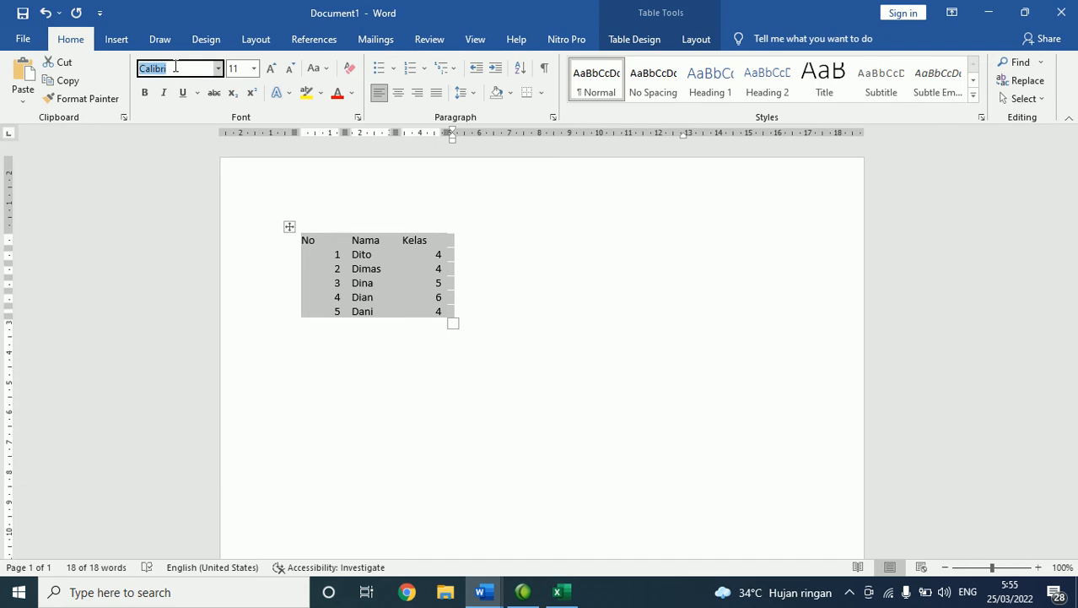
text(Times New Roman)
key(Tab)
key(Return)
Step: Try the centred cell alignments on the table and settle on centring horizontally and vertically
click(695, 39)
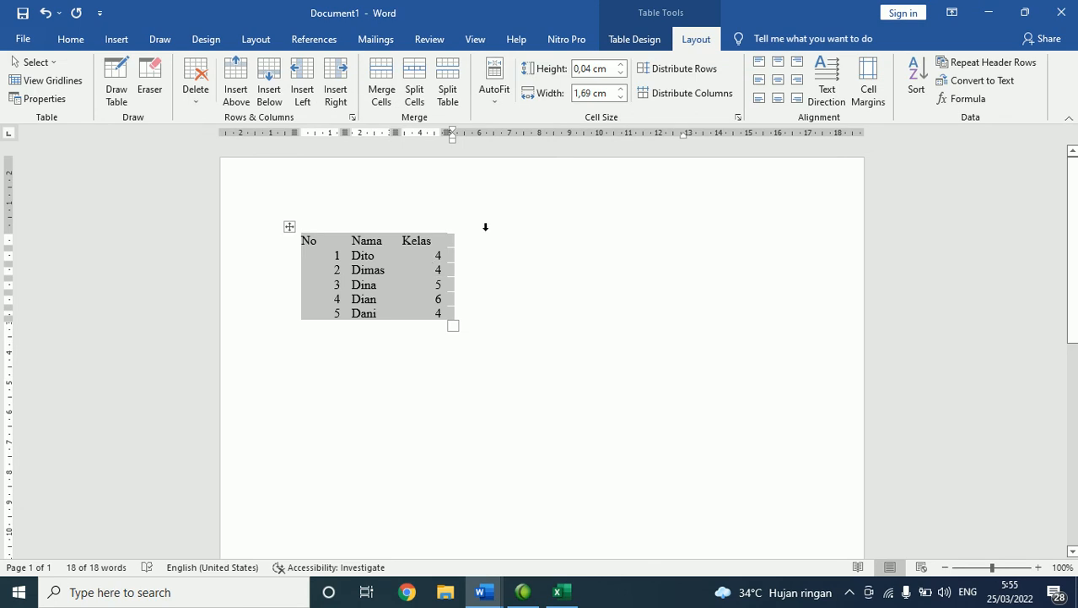
click(777, 80)
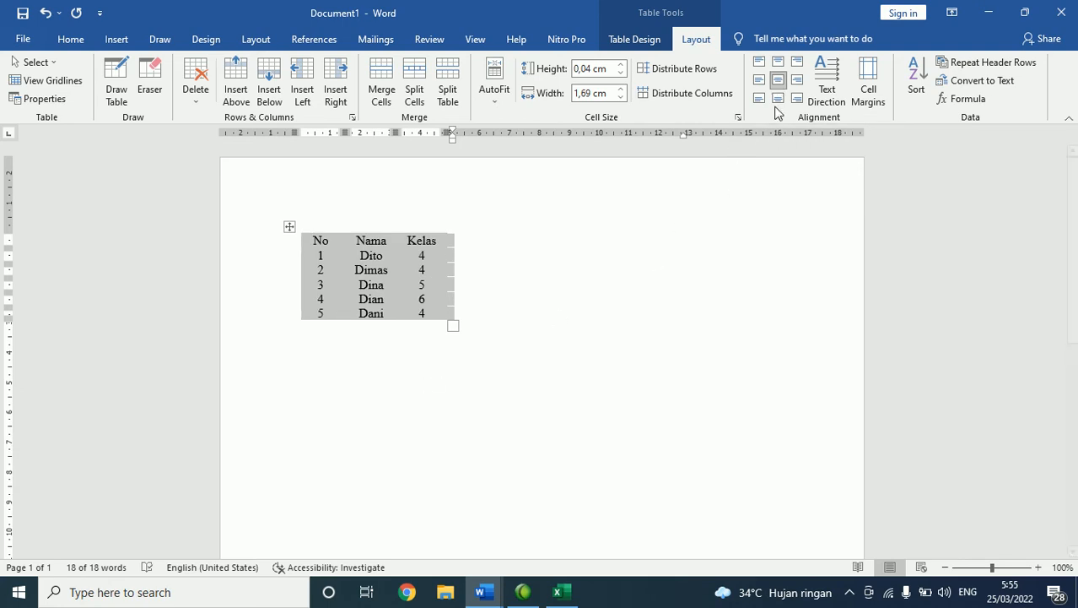
click(777, 62)
click(780, 100)
click(778, 83)
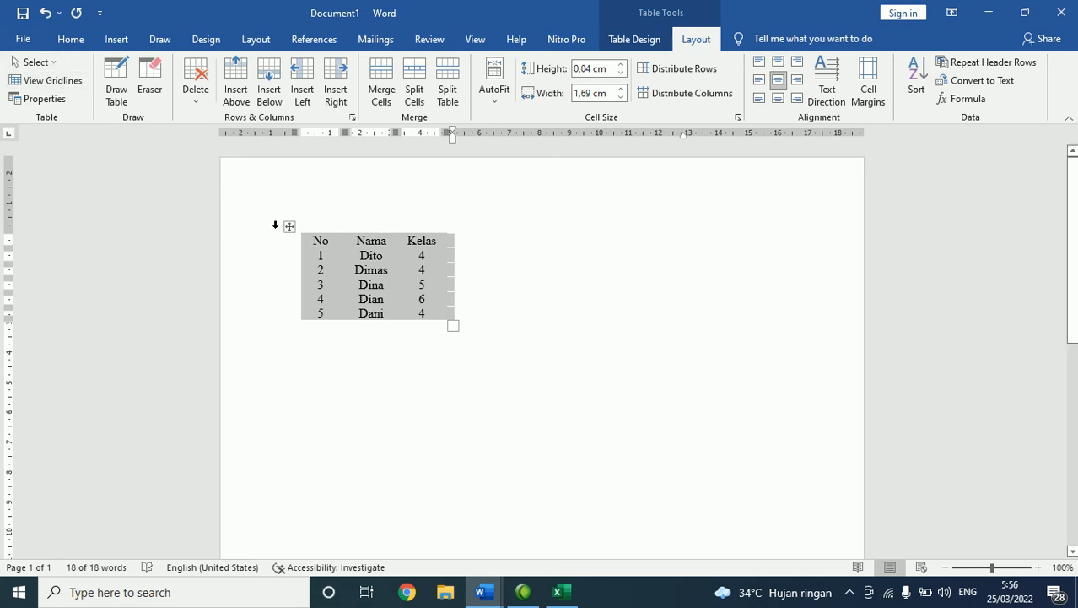
Step: Apply All Borders to the whole table and clear them again with No Border
click(637, 39)
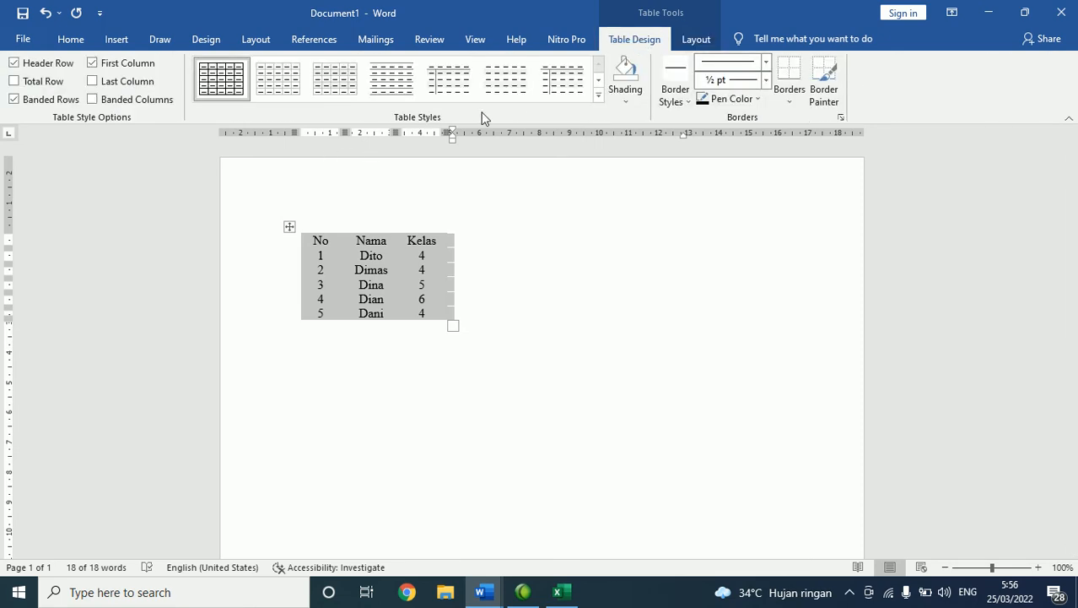
click(799, 101)
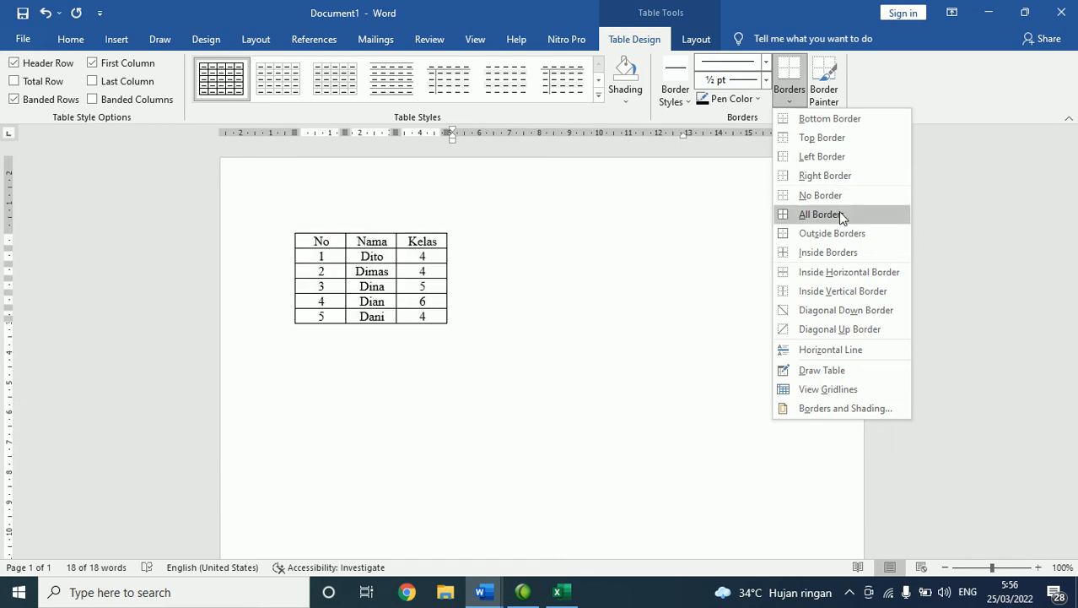
click(838, 213)
click(787, 101)
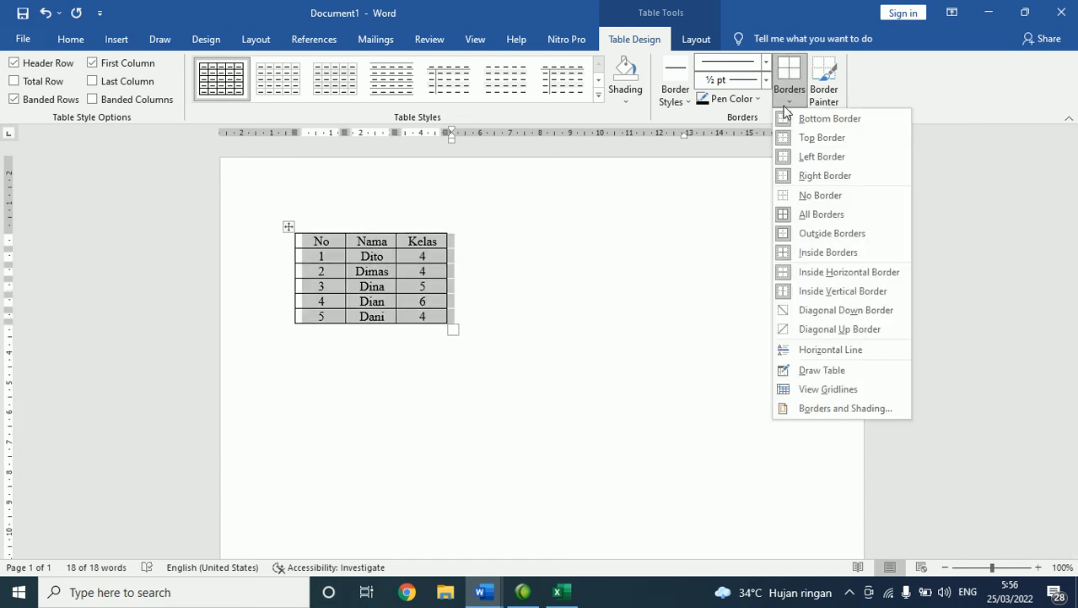
click(822, 195)
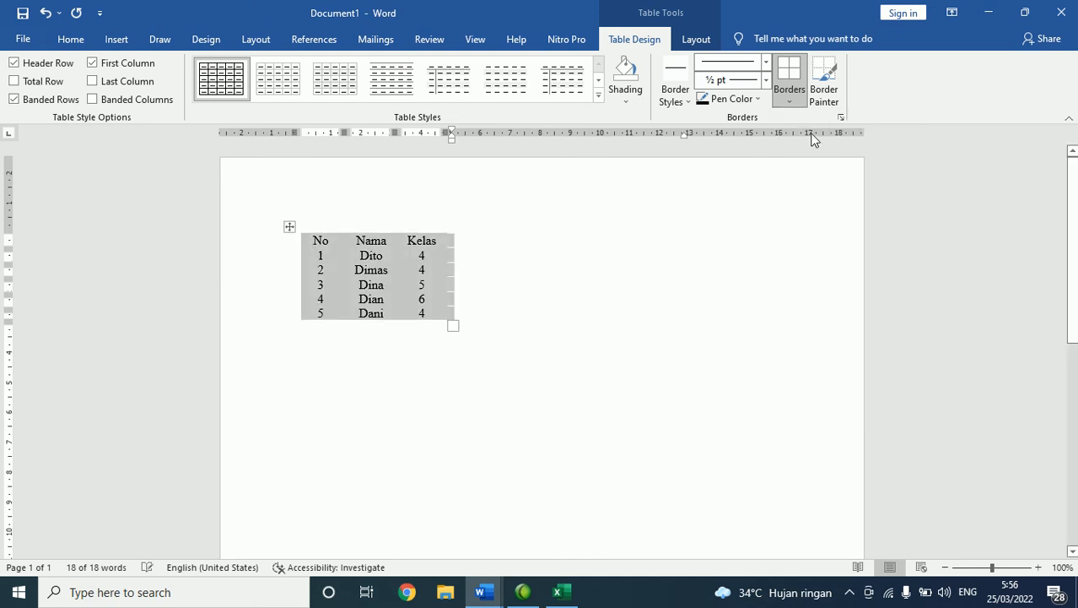
Step: Add a top and a bottom border to the whole table and a bottom border under the header row
click(790, 95)
click(809, 139)
click(792, 97)
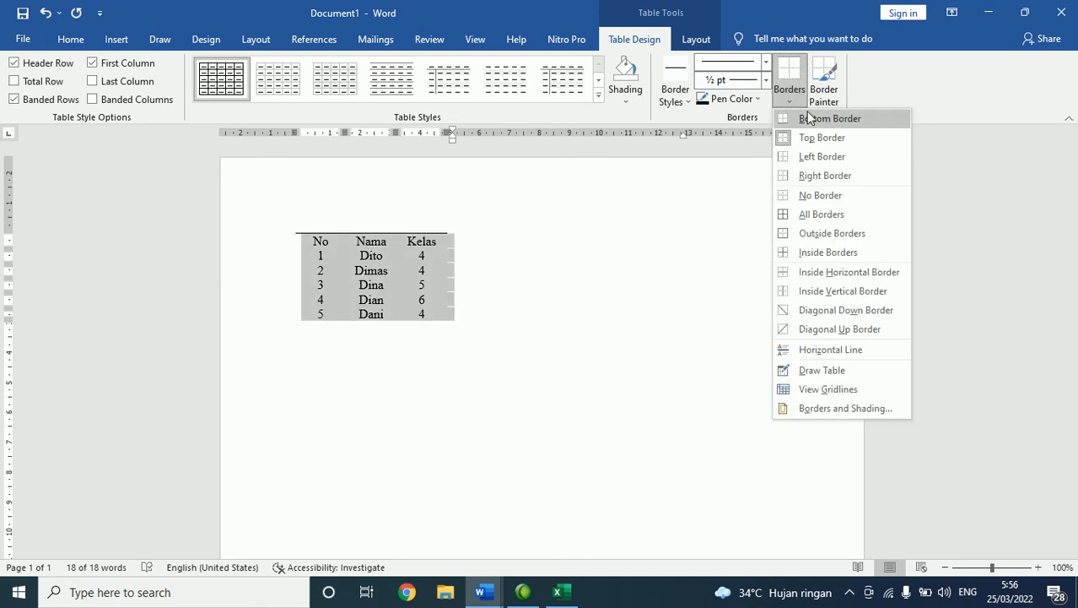
click(813, 118)
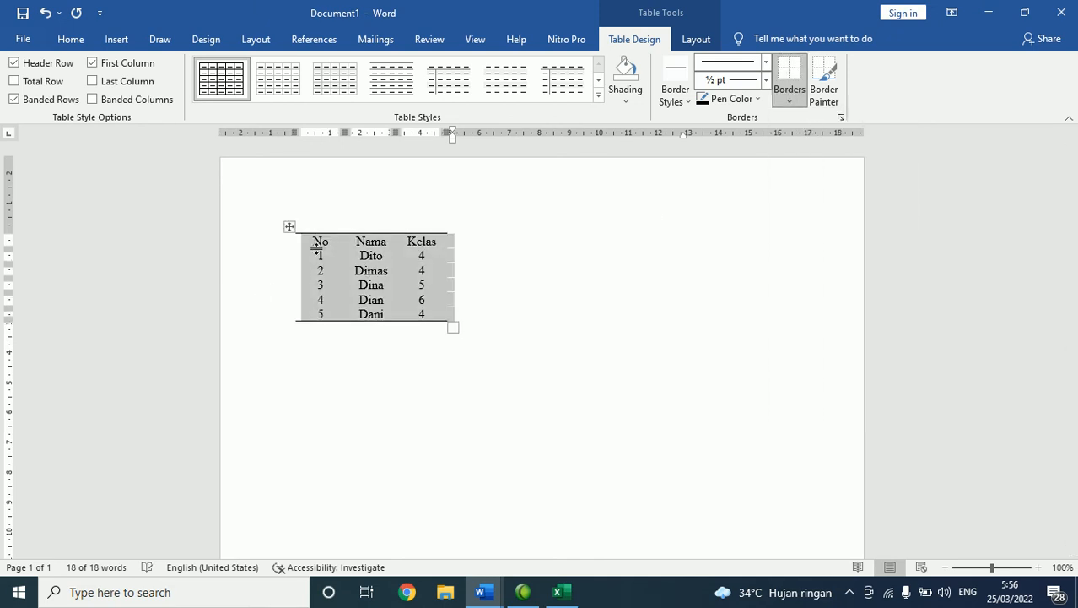
click(320, 243)
drag(320, 242, 444, 243)
click(794, 99)
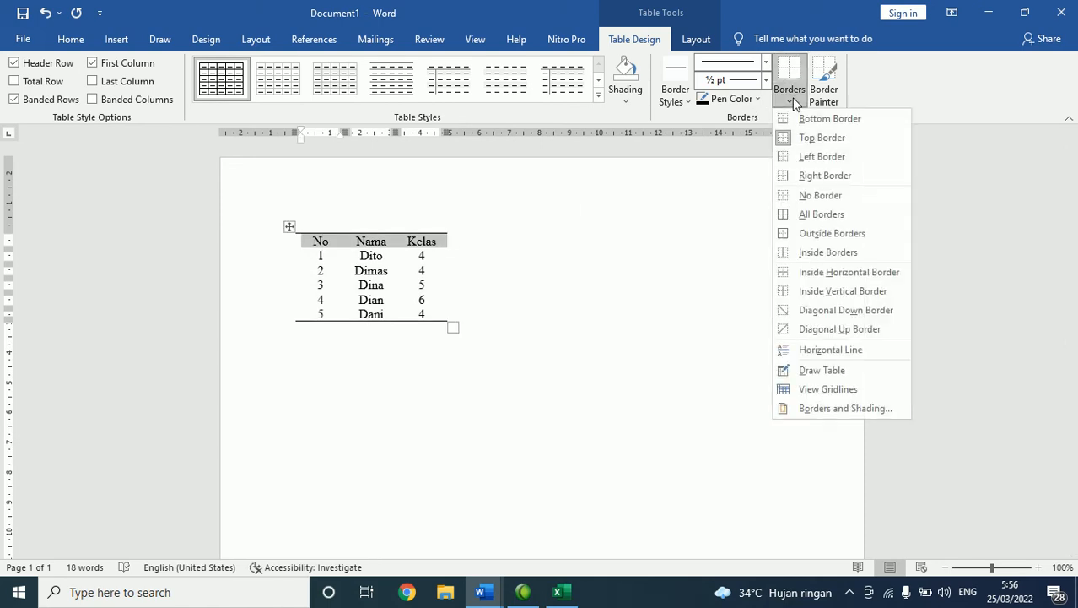
click(801, 118)
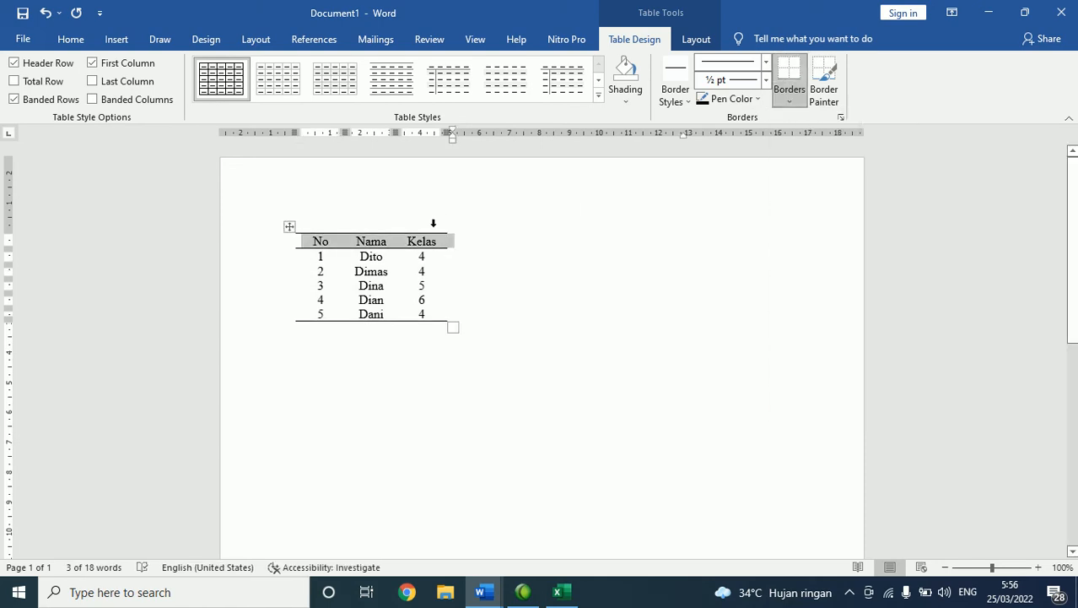
click(483, 187)
Step: Delete the whole table from the document
click(290, 226)
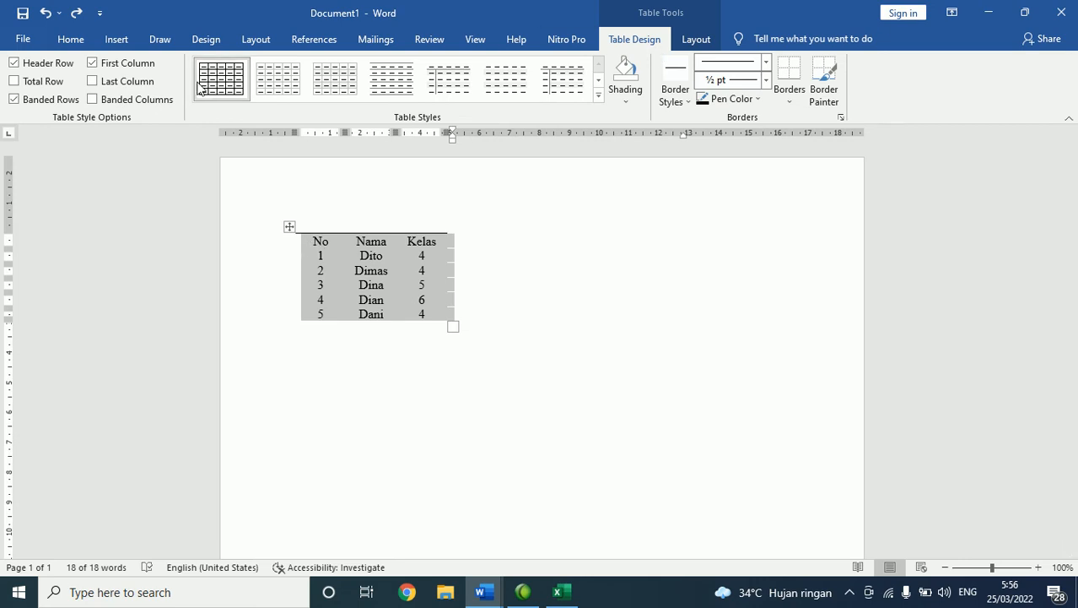
click(121, 42)
click(529, 274)
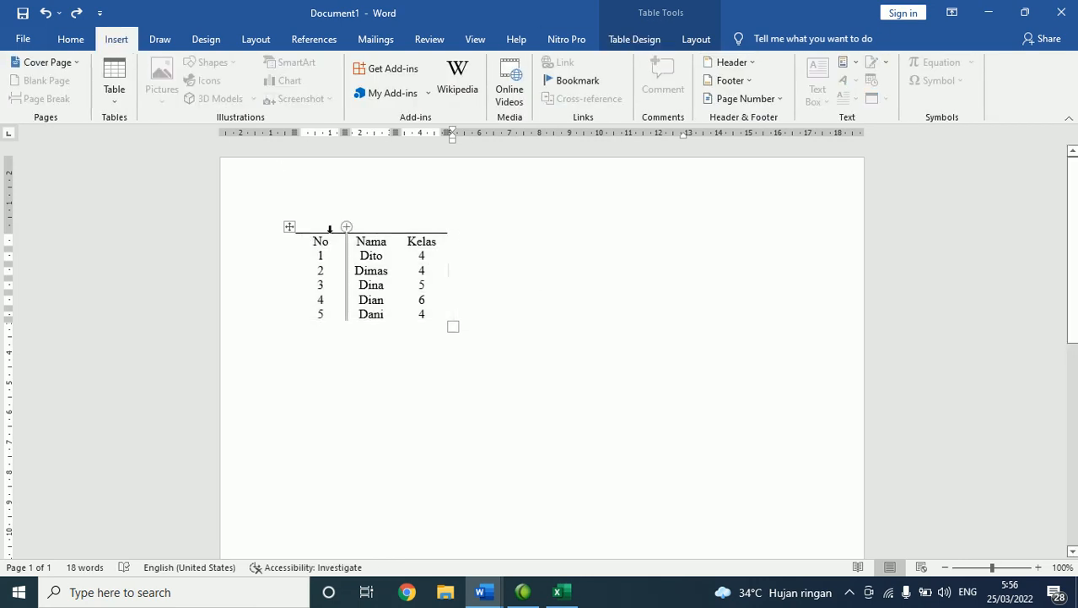
click(288, 227)
key(BackSpace)
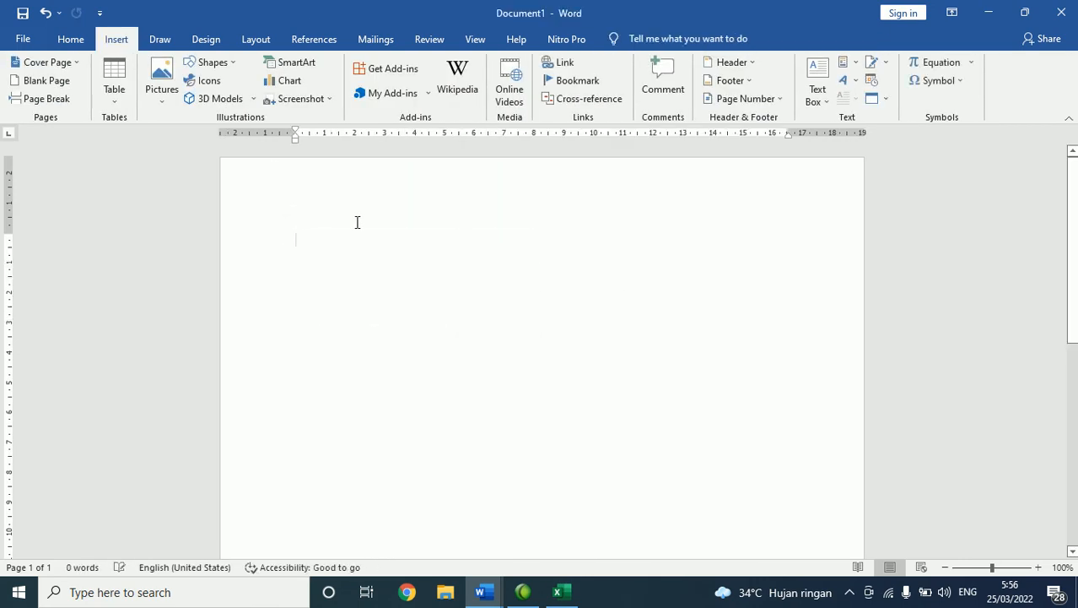
click(561, 593)
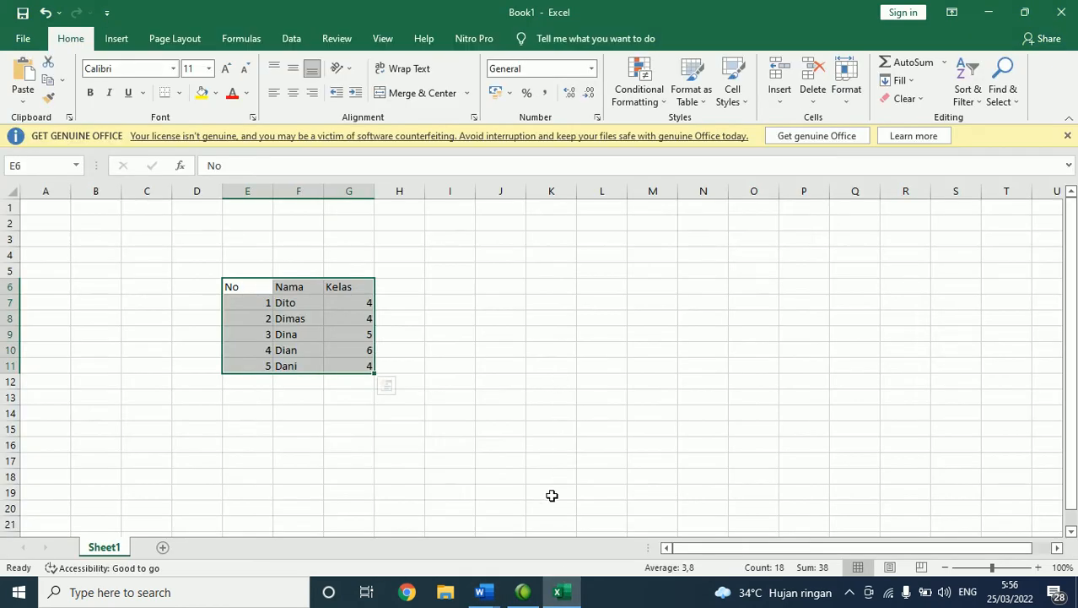
mouse_move(498, 600)
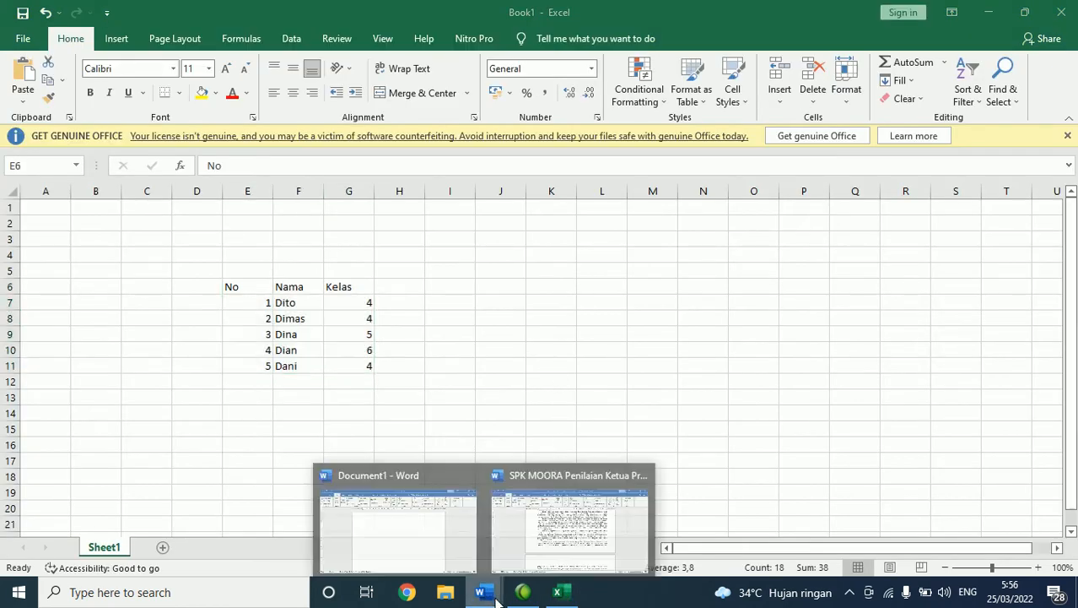
click(390, 528)
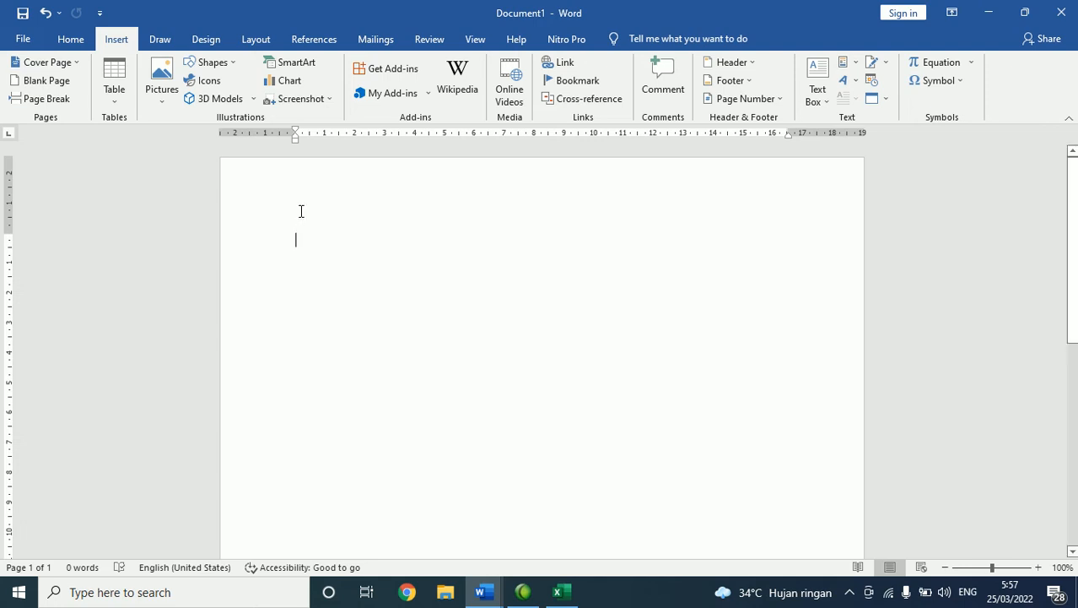
Step: Draw a wide rectangle shape in the upper part of the blank page
click(221, 63)
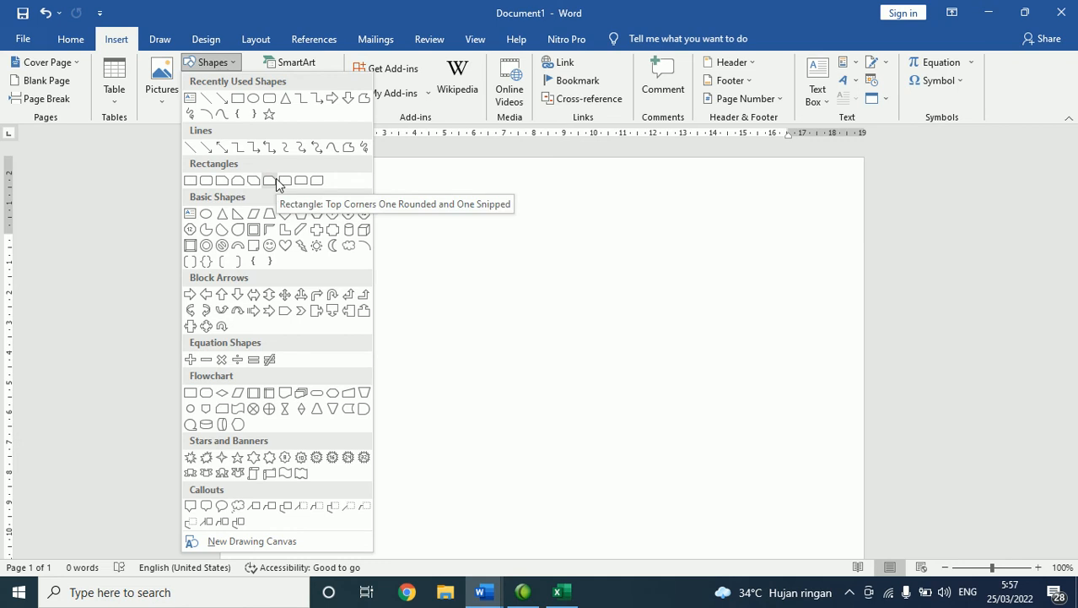
click(238, 98)
drag(365, 234, 530, 288)
Step: Draw an oval about 7 cm wide and 3.4 cm high below the rectangle
click(117, 39)
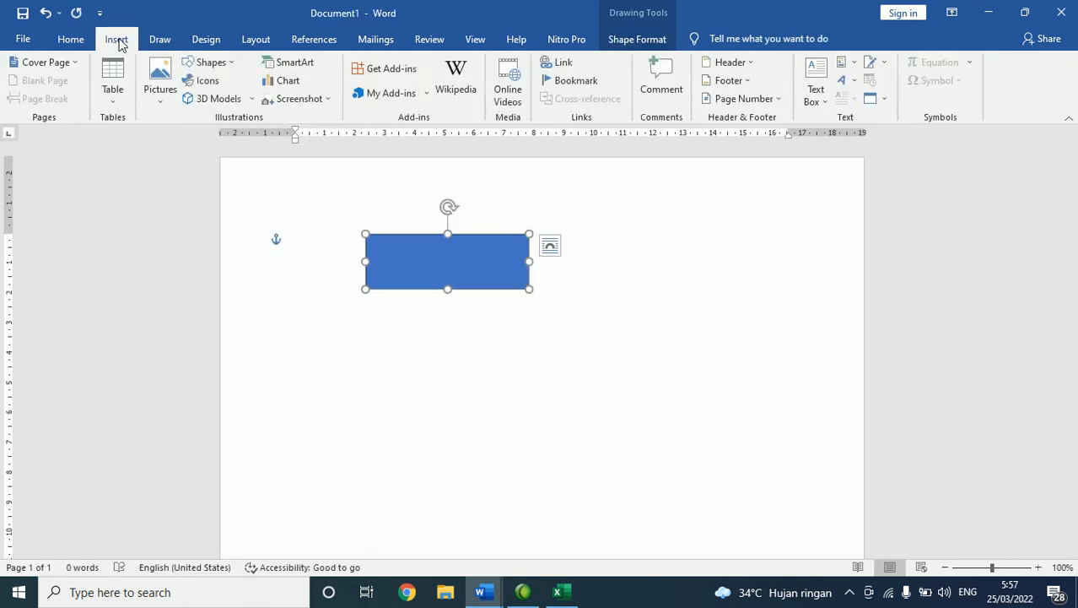
click(217, 68)
click(253, 101)
drag(433, 344, 643, 447)
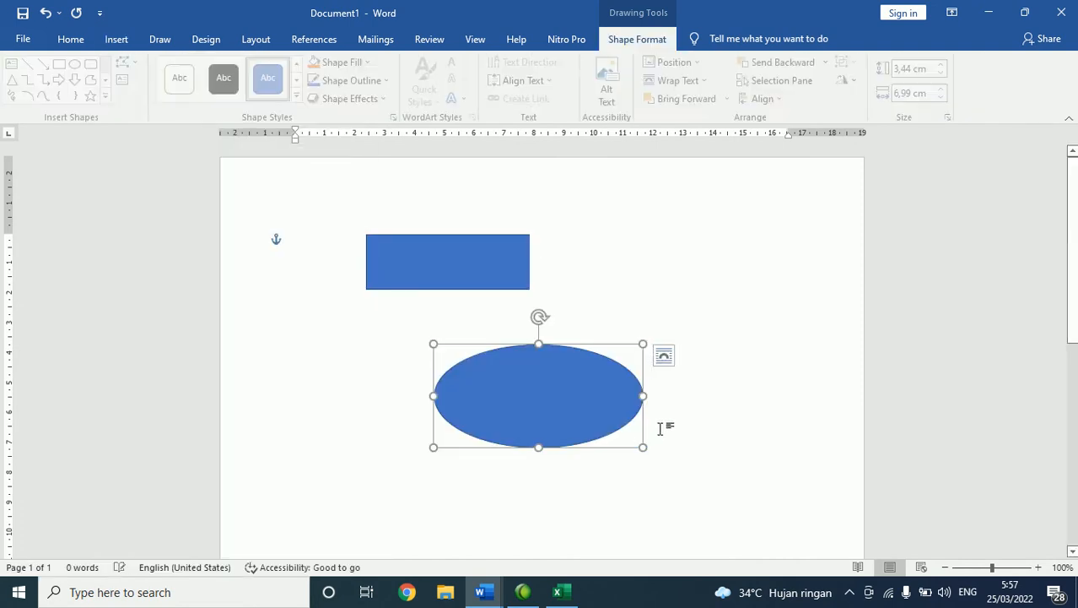
Step: Draw a left-right block arrow about 2 cm wide and 2.3 cm high near the page's right edge
click(116, 40)
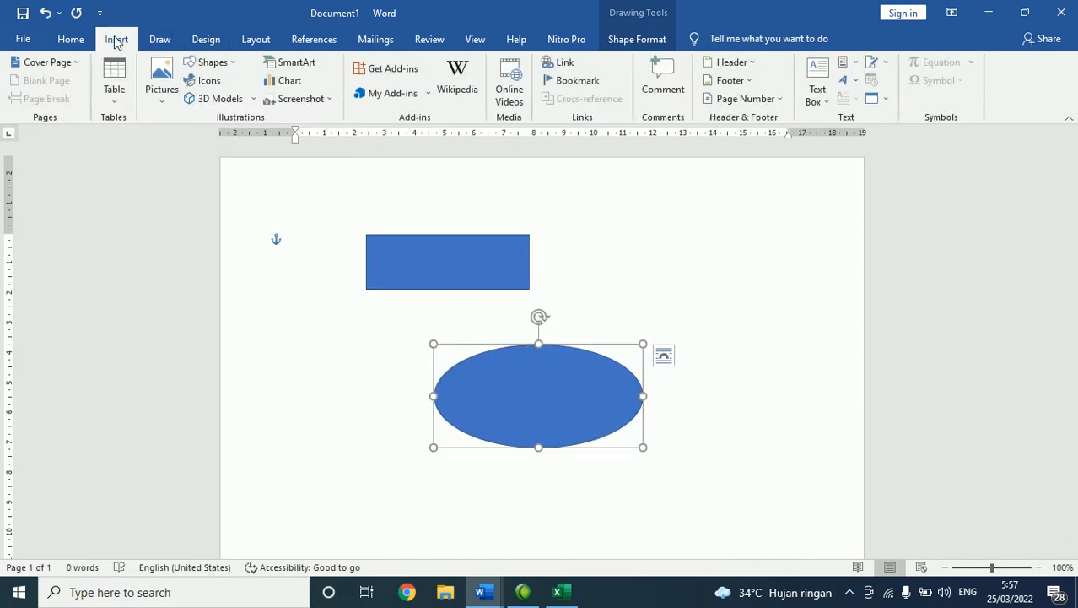
click(219, 65)
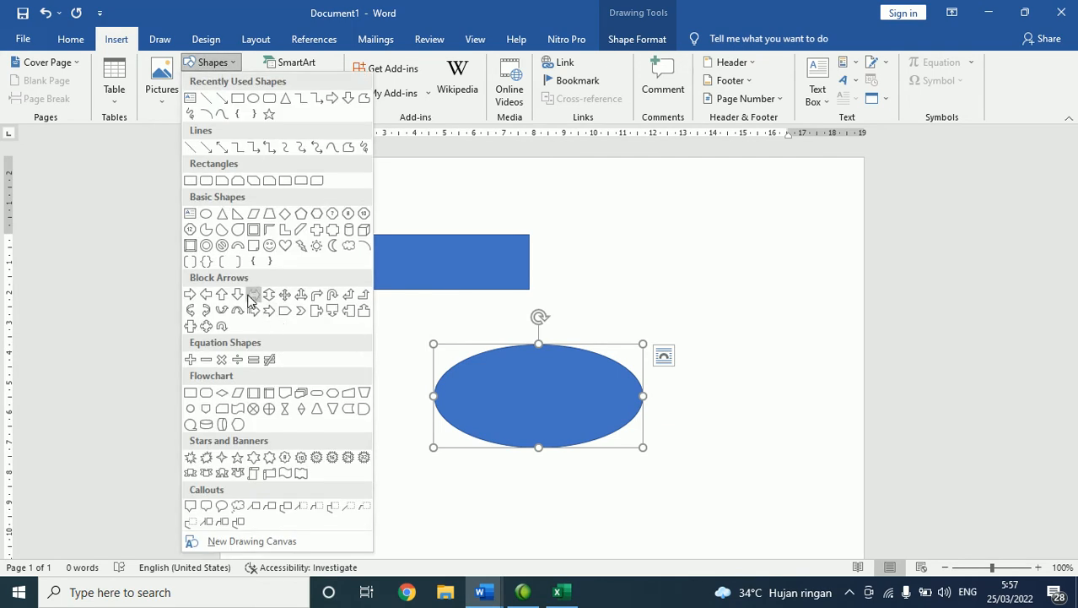
click(253, 296)
drag(778, 240, 840, 307)
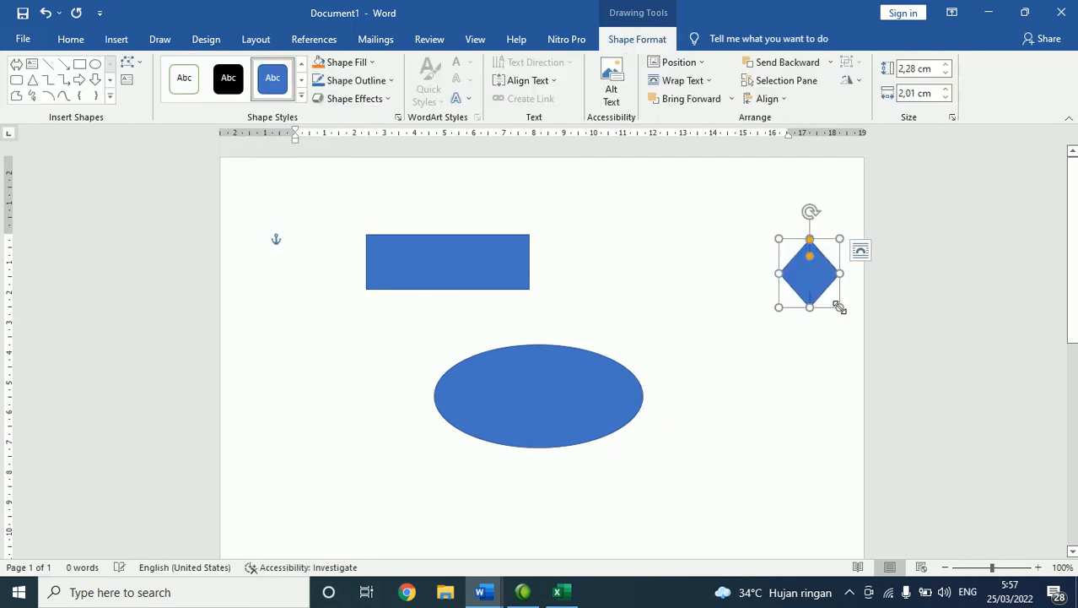
Step: Undo the drawing of the block arrow, the oval and the rectangle
key(ctrl+z)
key(ctrl+z)
key(ctrl+z)
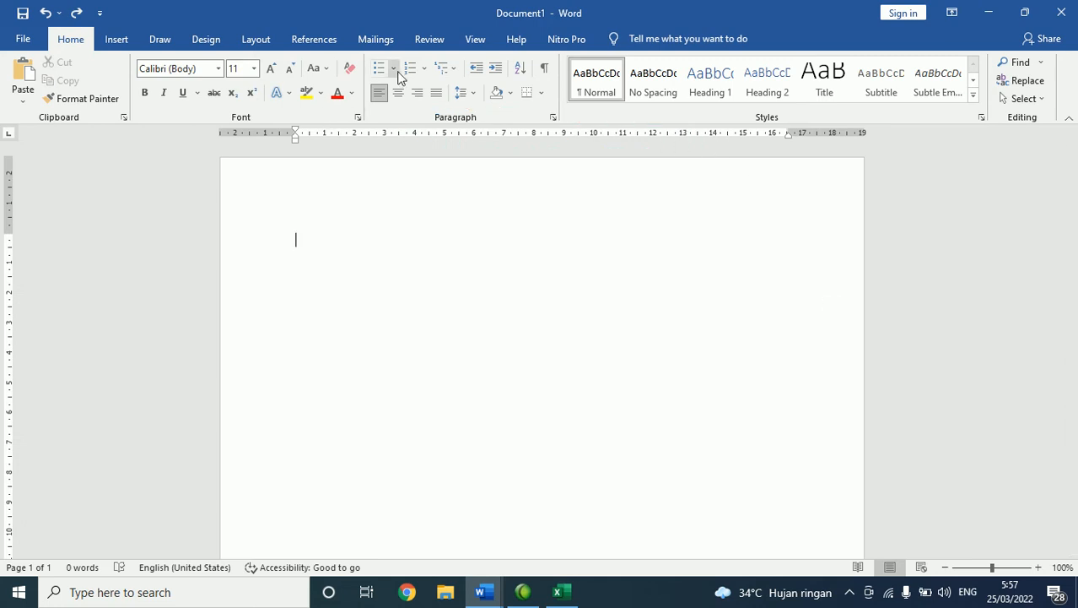
Step: Draw a flowchart terminator shape about 3.5 cm wide and 1.1 cm high near the top centre of the page
click(118, 38)
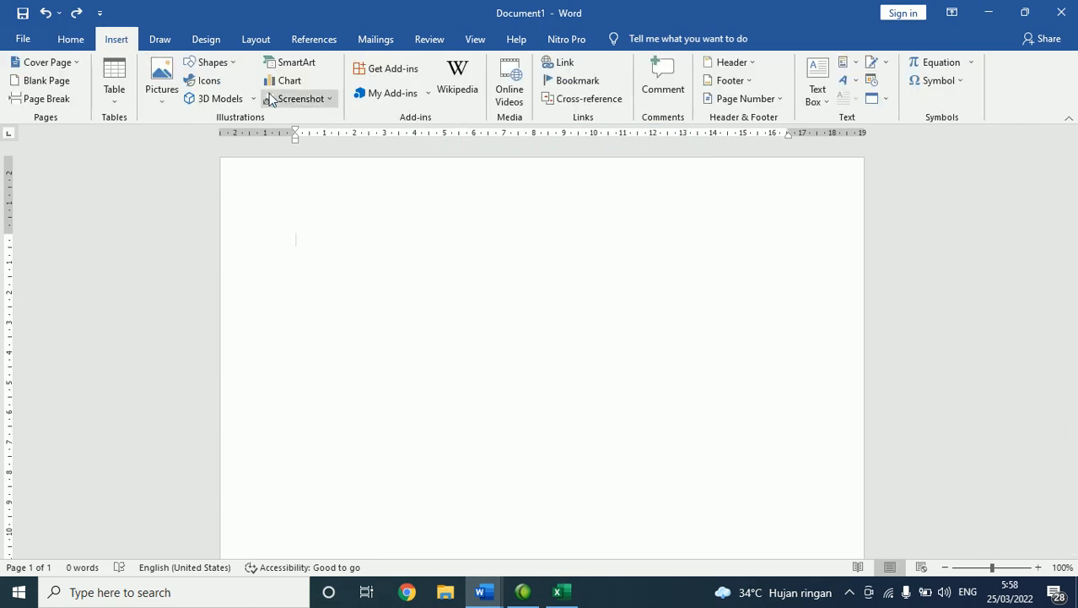
click(221, 66)
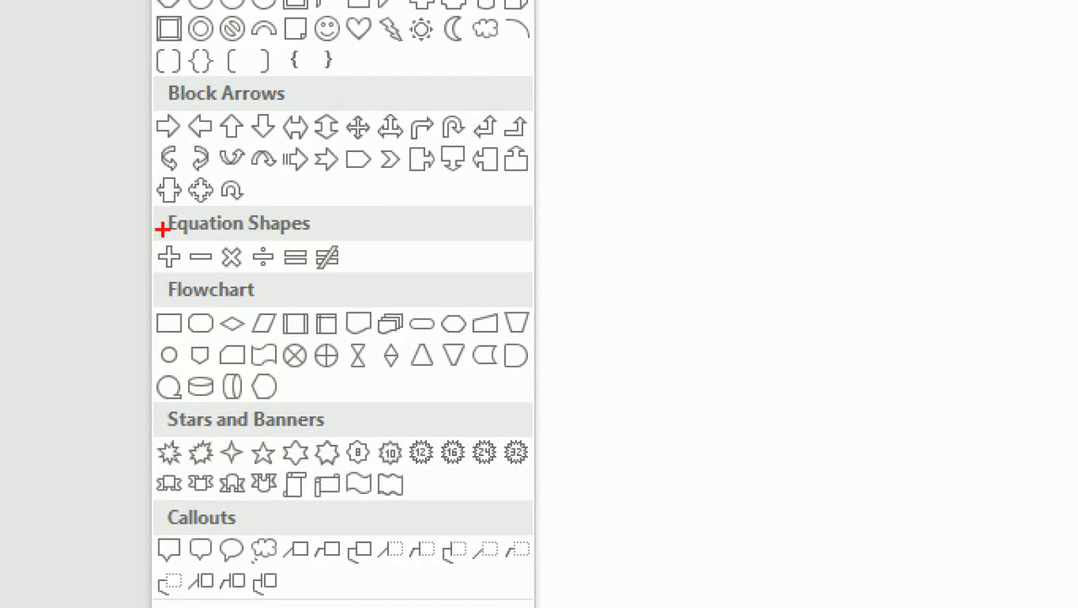
mouse_move(193, 274)
mouse_down()
mouse_move(116, 316)
mouse_move(216, 426)
mouse_move(527, 386)
mouse_move(449, 258)
mouse_move(117, 272)
mouse_up()
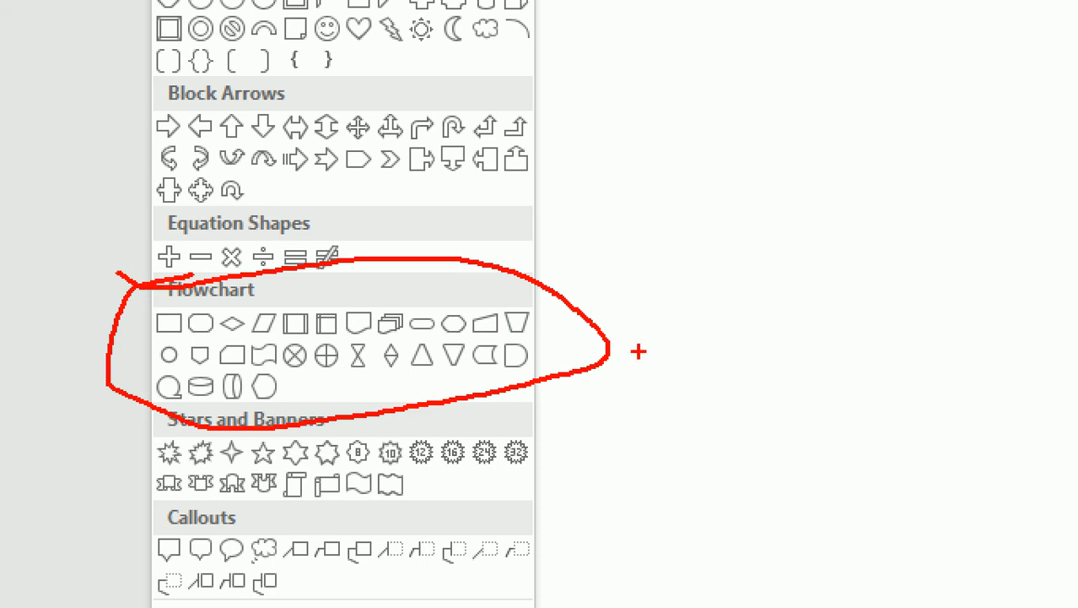
key(Escape)
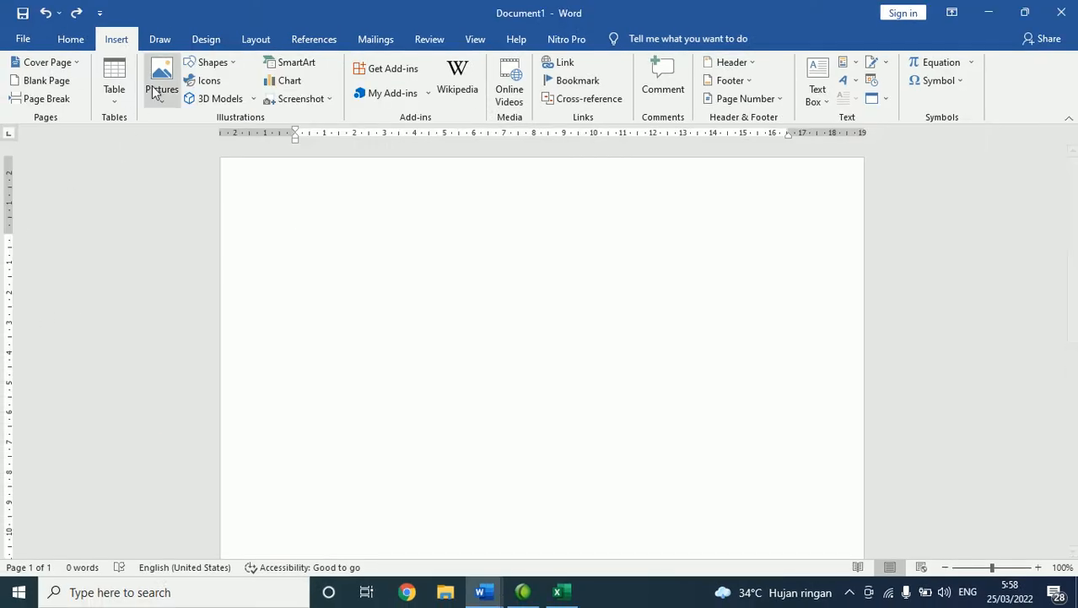
click(221, 65)
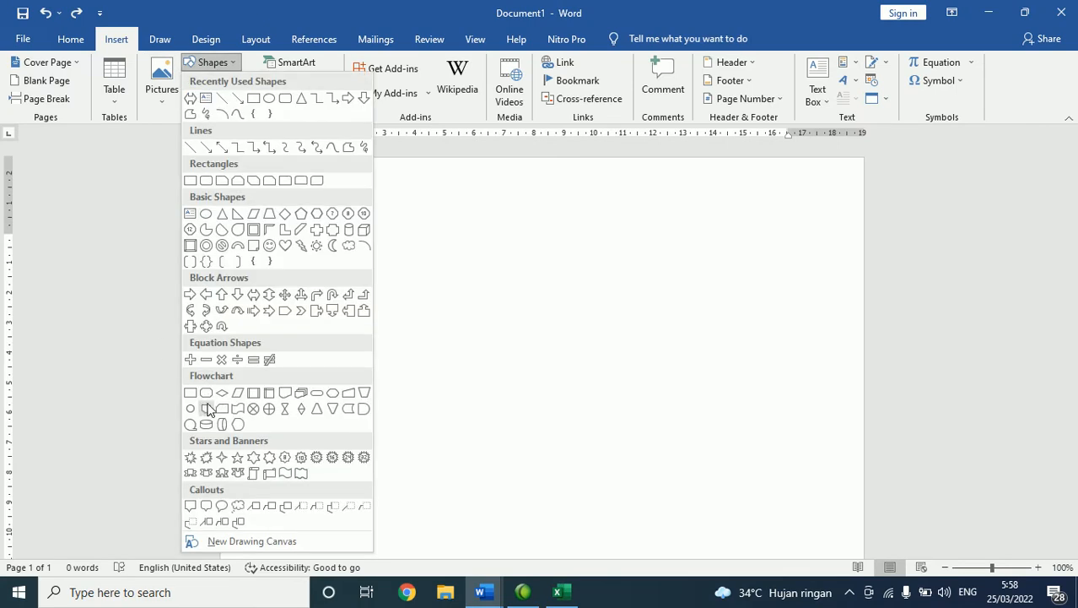
click(316, 393)
drag(467, 226, 520, 259)
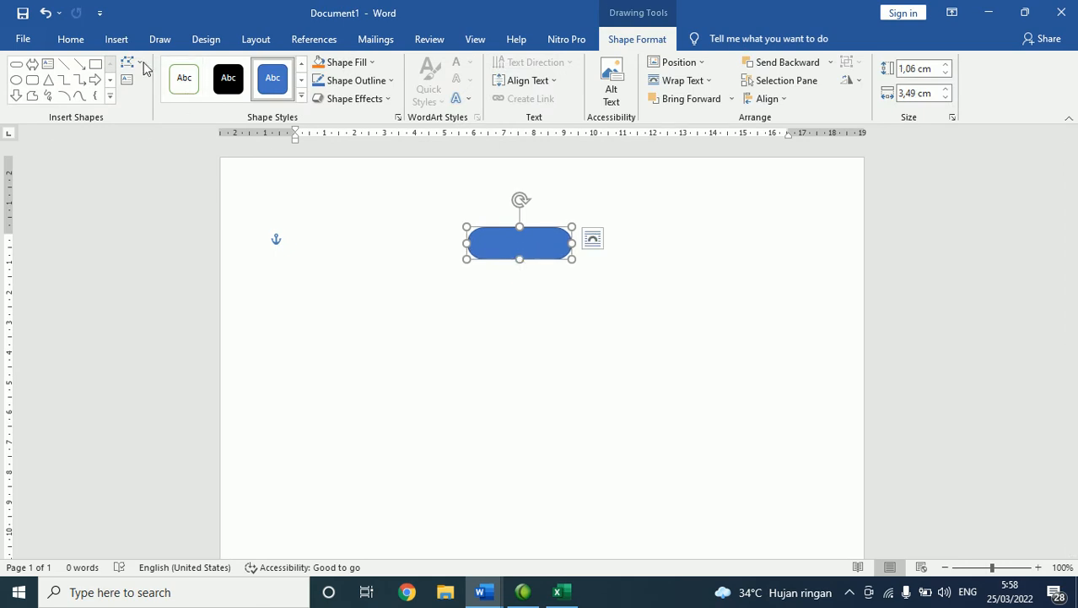
Step: Draw a flowchart process rectangle about 4 cm wide and 1.2 cm high below the terminator shape
click(115, 40)
click(208, 63)
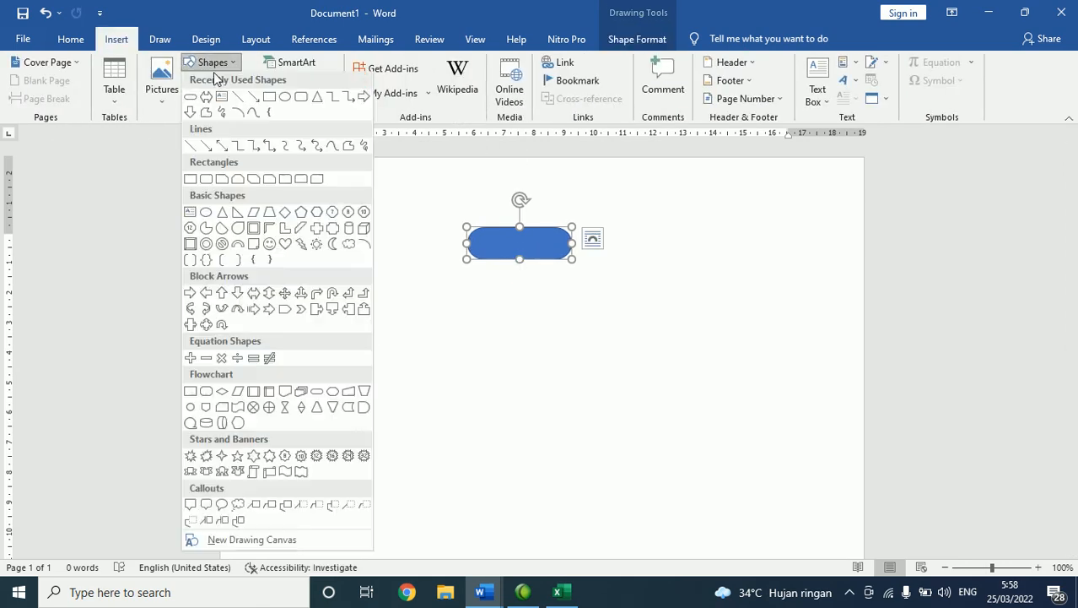
click(190, 392)
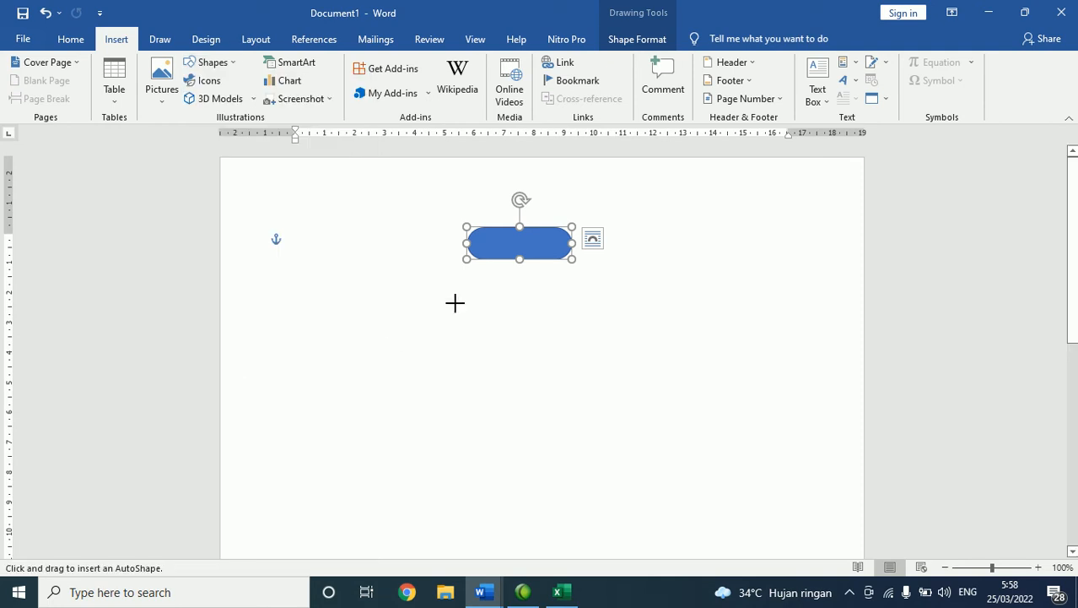
mouse_move(462, 302)
mouse_down()
mouse_move(540, 300)
mouse_move(586, 338)
mouse_up()
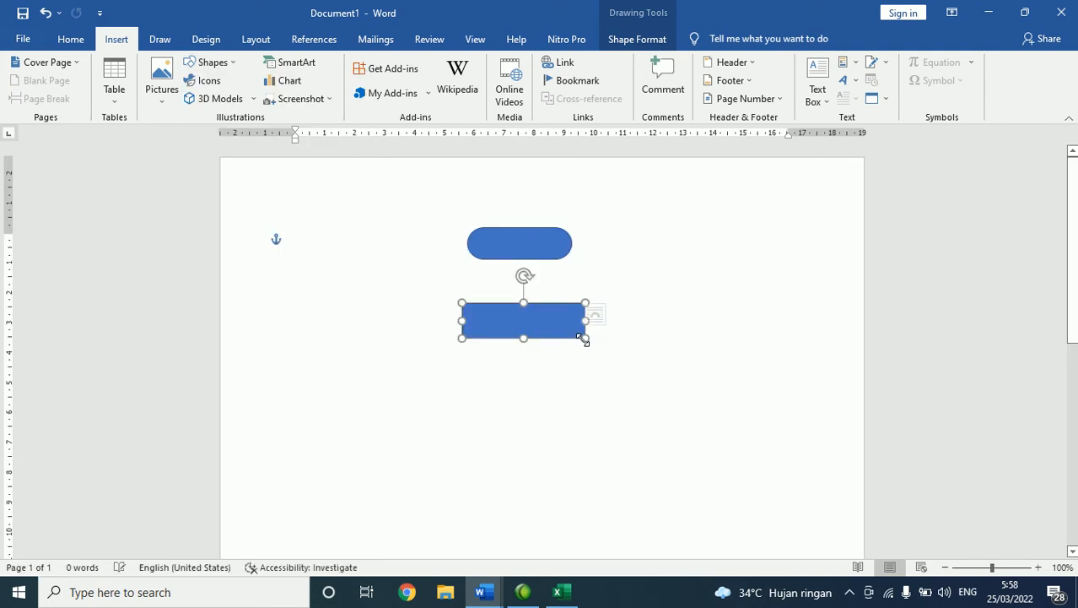
Step: Duplicate the process rectangle and place the copy directly below the original, aligned with it
key(ctrl+c)
click(760, 308)
key(ctrl+v)
drag(356, 267, 540, 362)
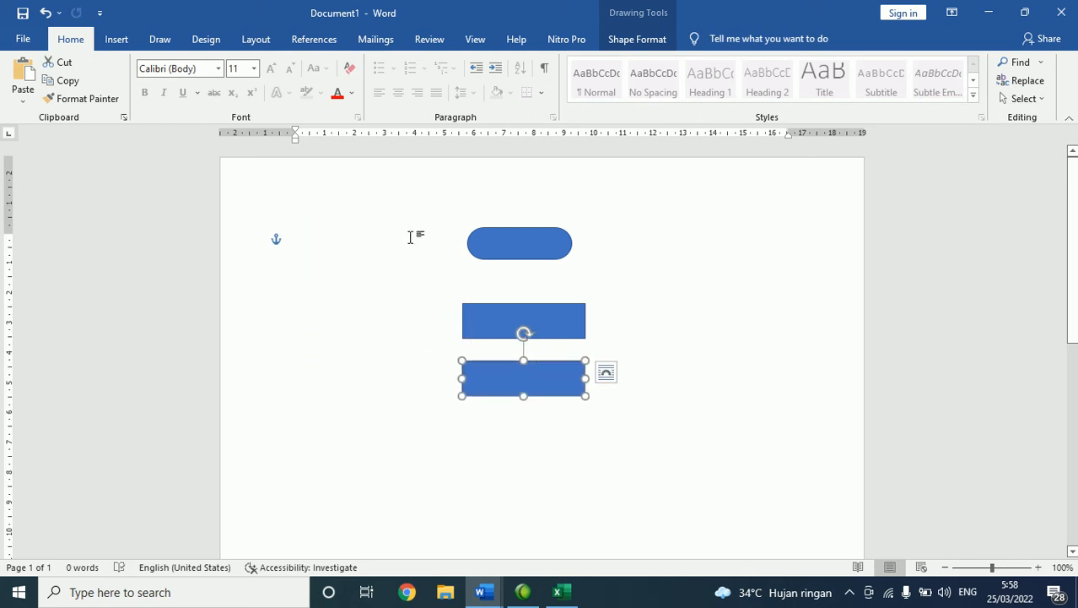
Step: Duplicate the terminator shape and place the copy centred below the second process rectangle
click(393, 276)
click(546, 257)
key(ctrl+c)
click(691, 294)
key(ctrl+v)
drag(361, 257, 537, 454)
Step: Draw a line about 6.5 cm high from the bottom of the upper terminator down to the lower terminator
click(117, 40)
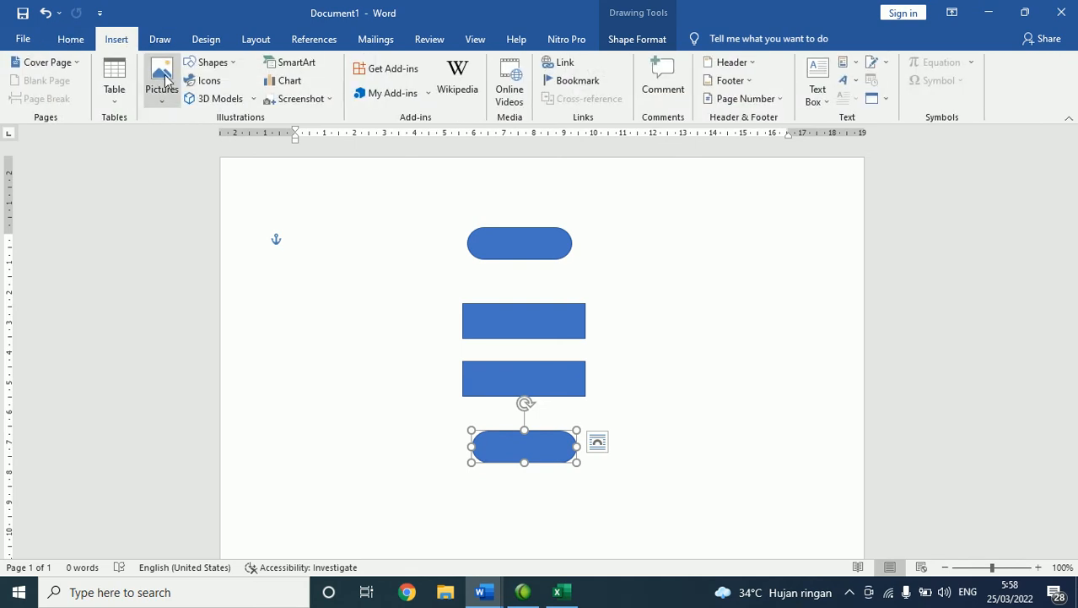
click(209, 62)
click(253, 99)
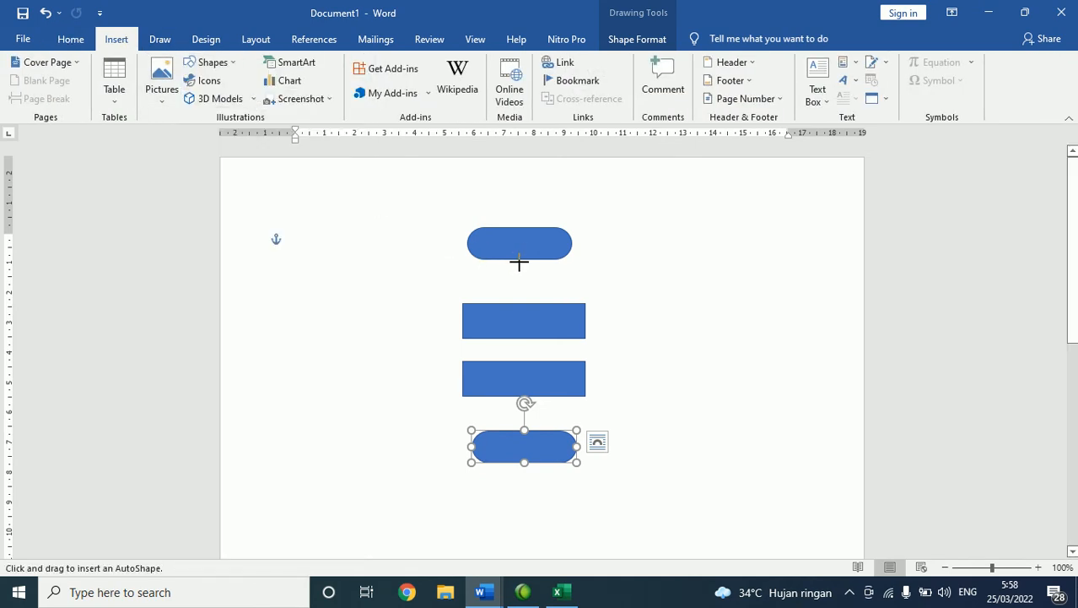
mouse_move(519, 260)
mouse_down()
mouse_move(520, 454)
mouse_move(532, 454)
mouse_up()
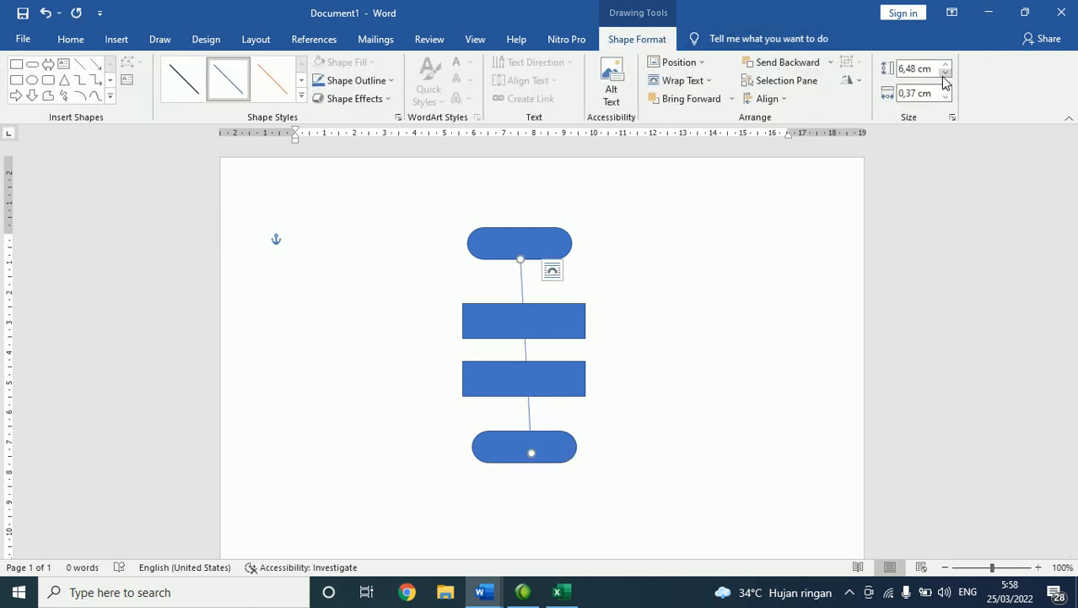
Step: Set the connecting line's width to 0 cm so that it runs exactly vertical
click(946, 98)
click(946, 98)
click(946, 98)
click(946, 98)
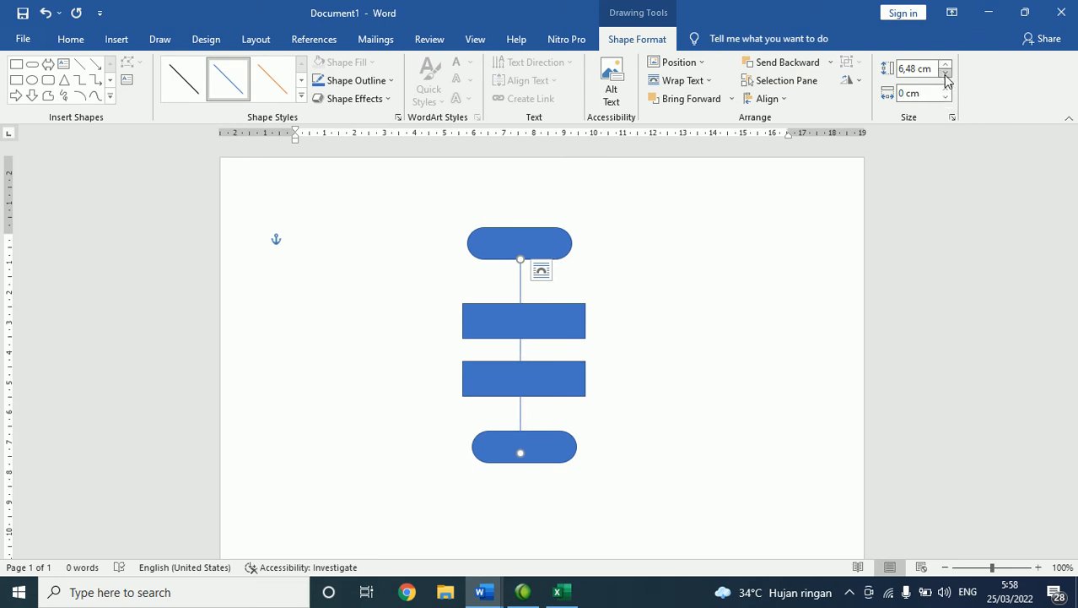
click(702, 283)
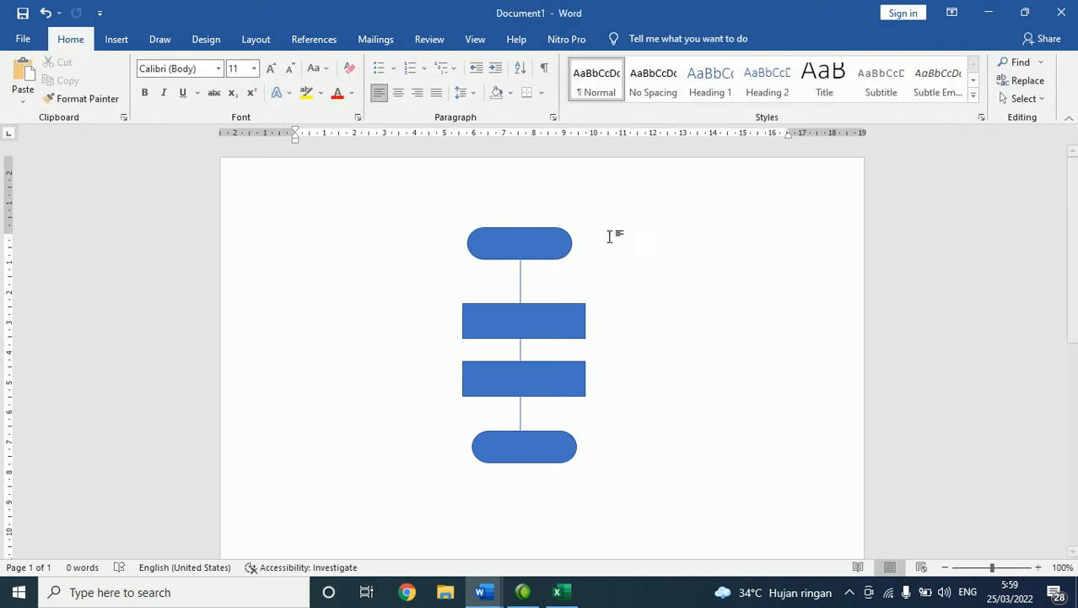
click(553, 239)
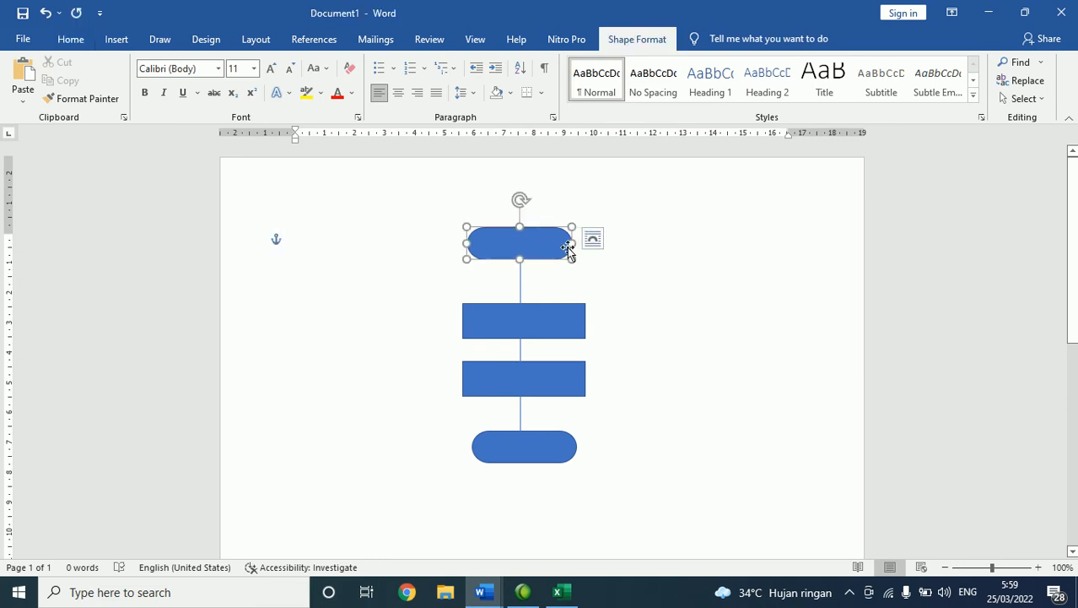
click(673, 251)
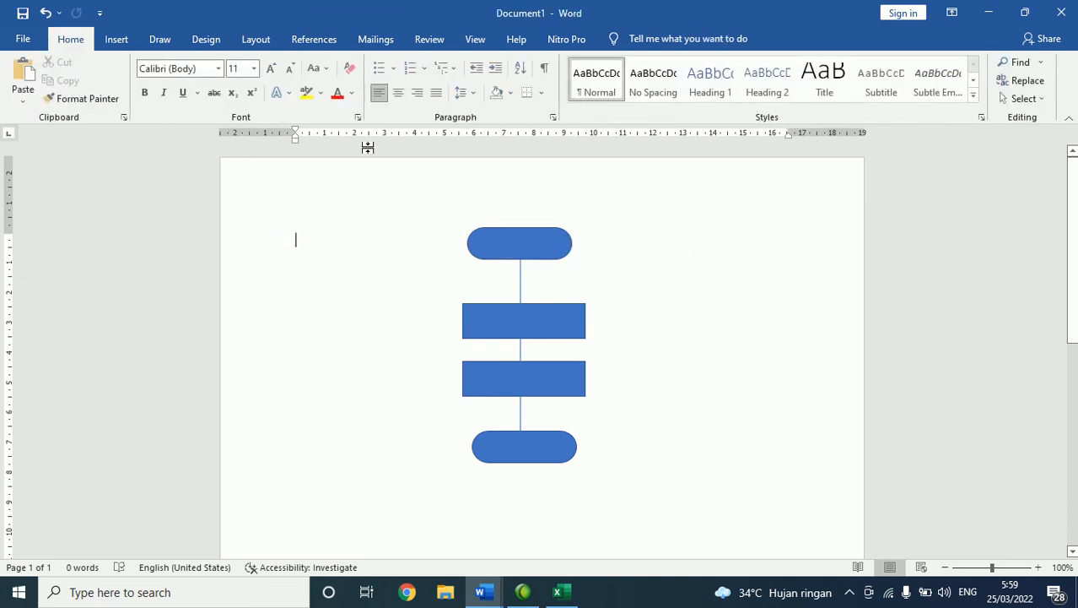
click(486, 250)
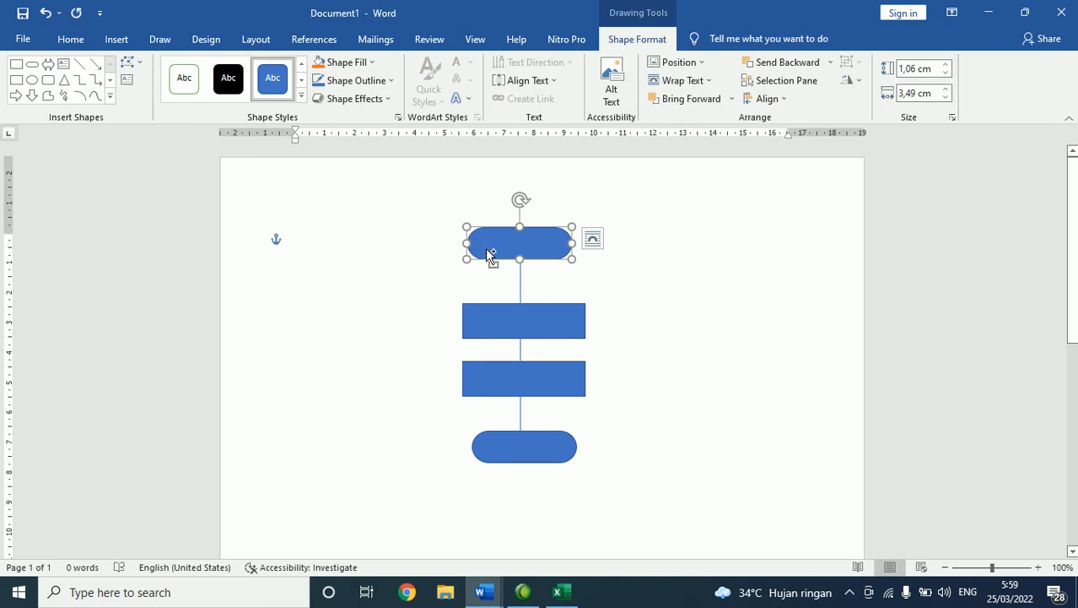
click(593, 239)
click(827, 200)
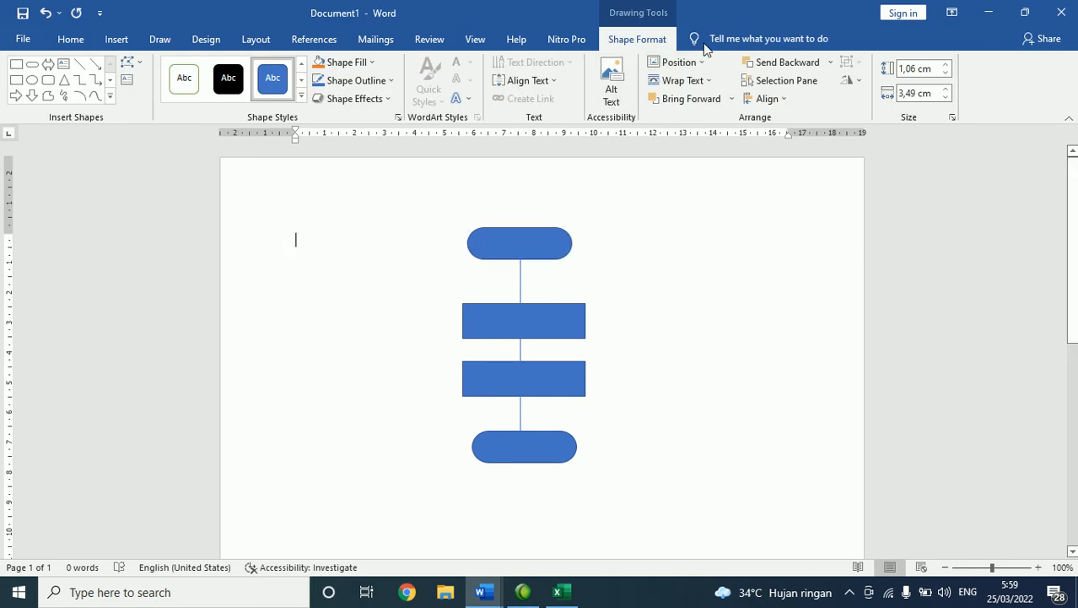
Step: Add the text "Start" inside the upper terminator shape
click(548, 239)
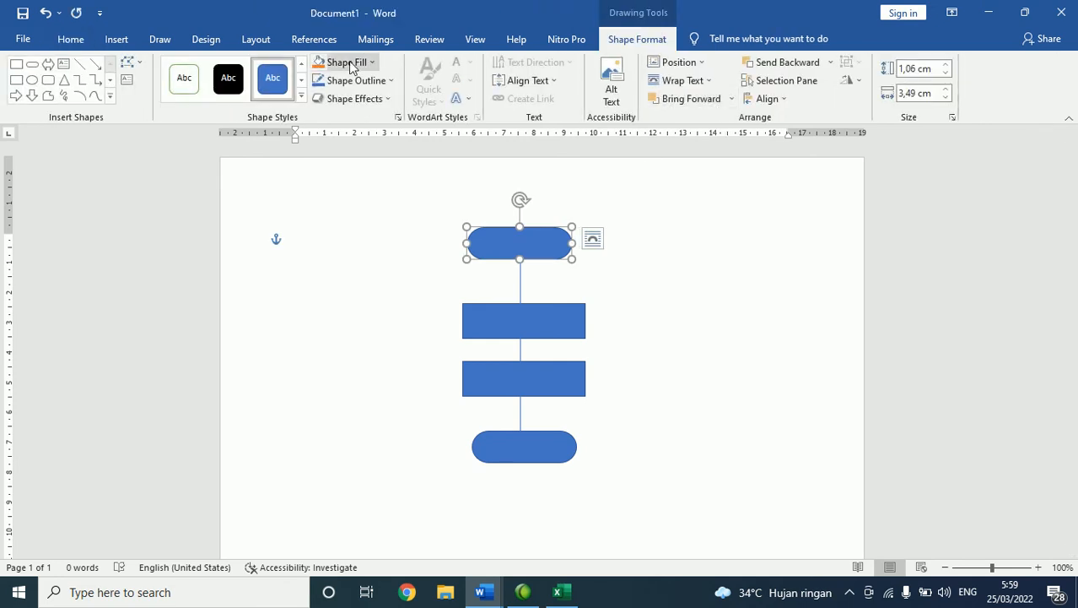
right_click(512, 242)
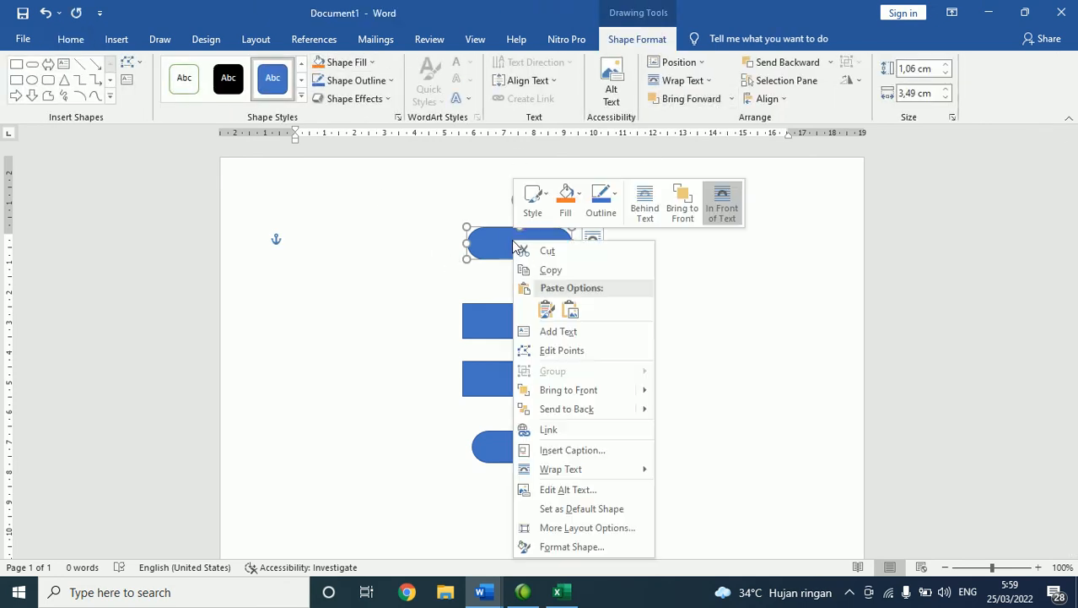
click(553, 338)
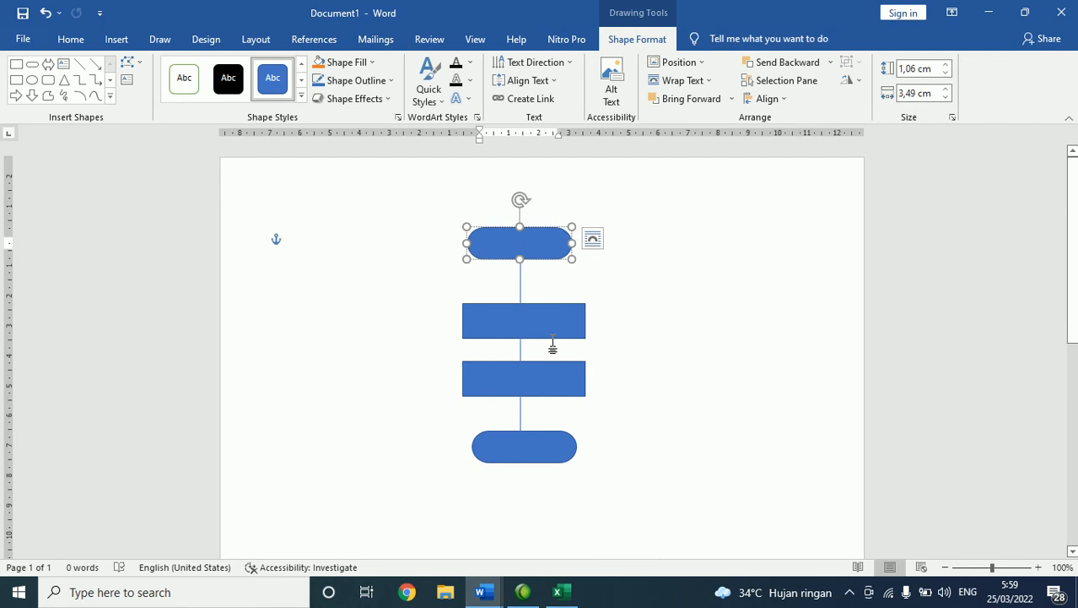
click(699, 252)
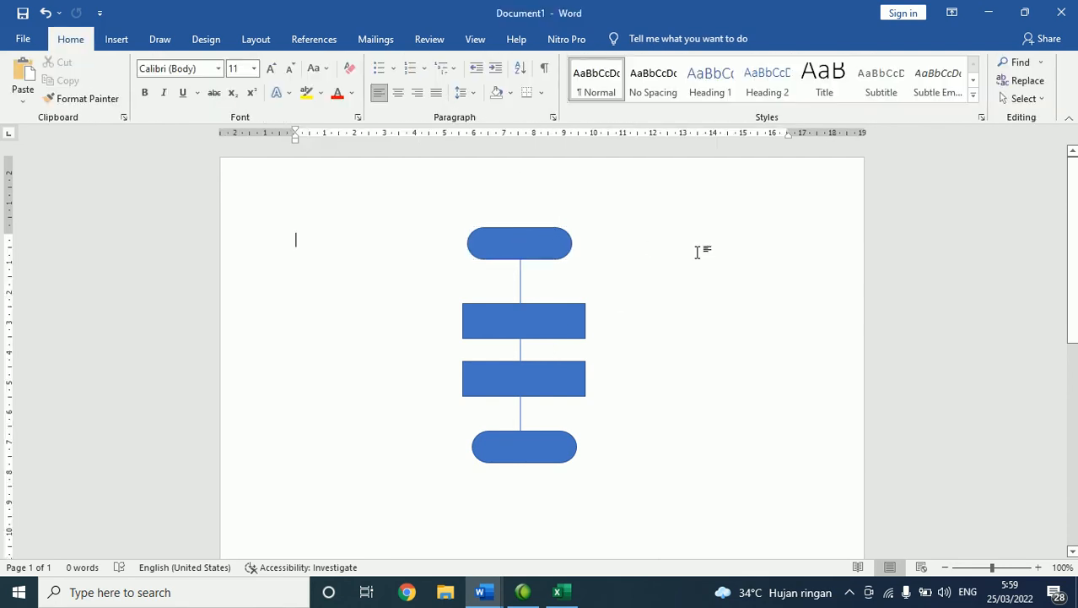
click(551, 226)
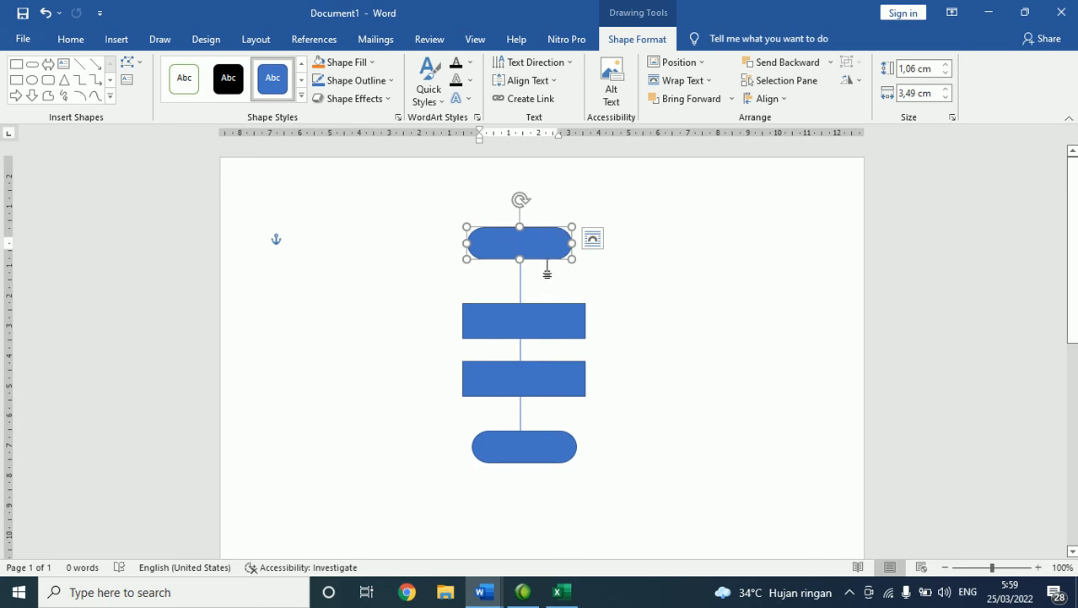
right_click(534, 232)
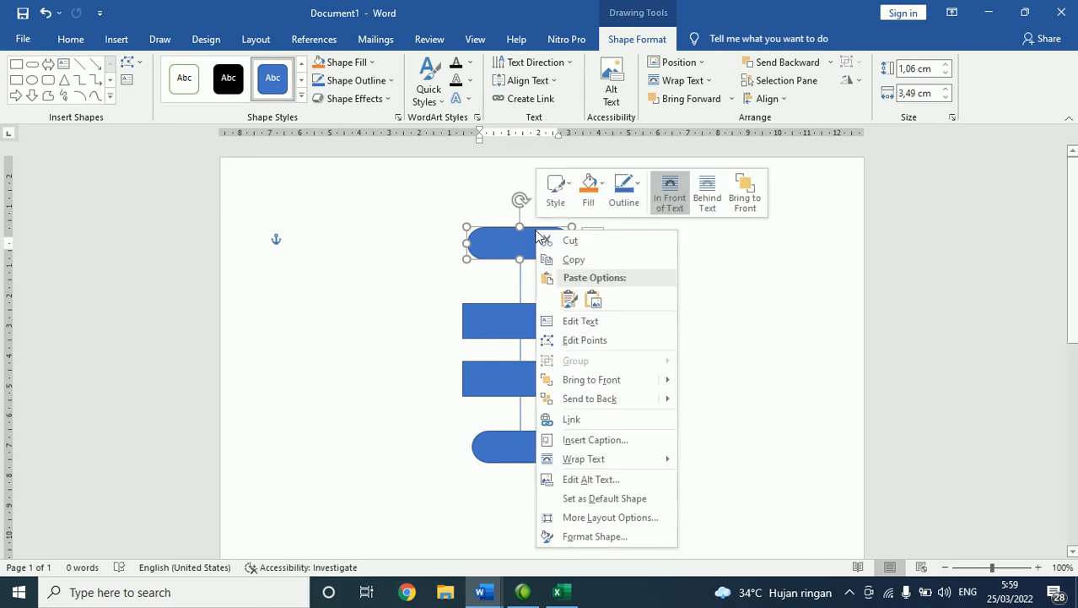
click(601, 323)
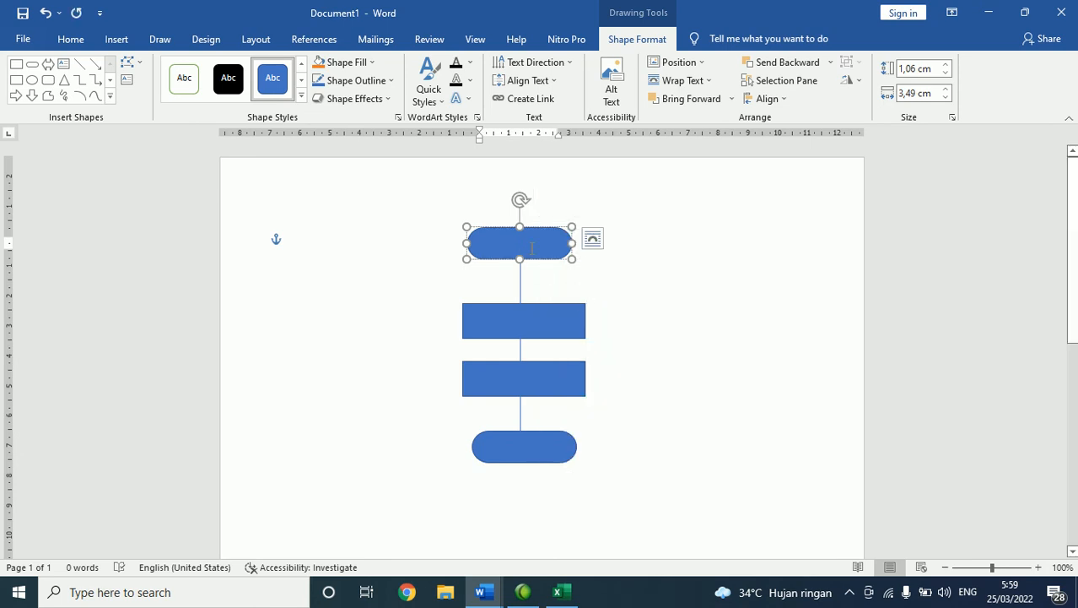
text(Start)
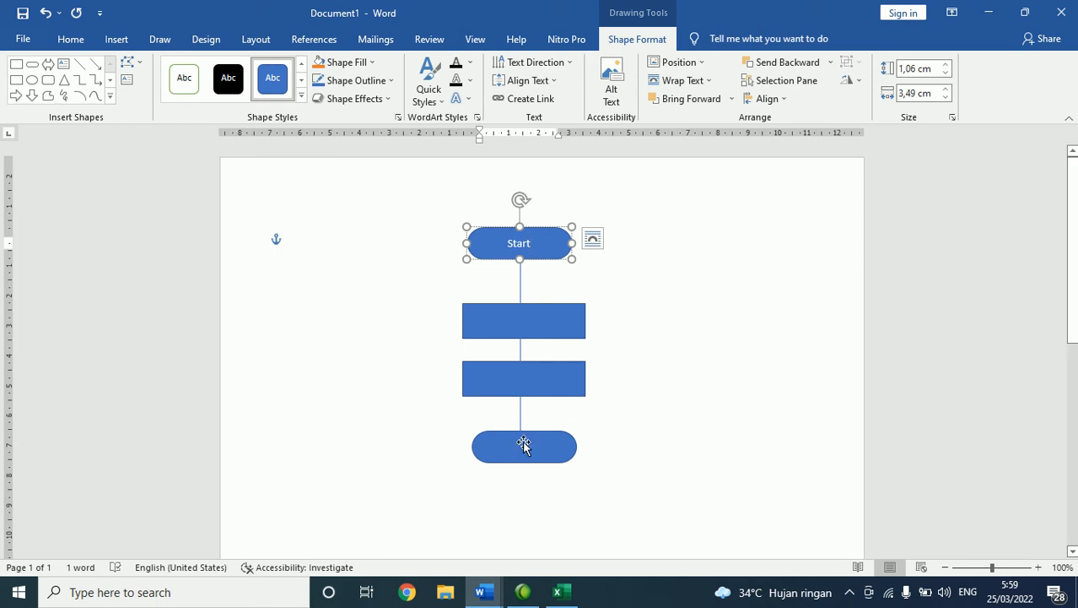
Step: Add the text "End" inside the lower terminator shape
click(694, 368)
click(558, 458)
right_click(558, 458)
click(611, 229)
text(En)
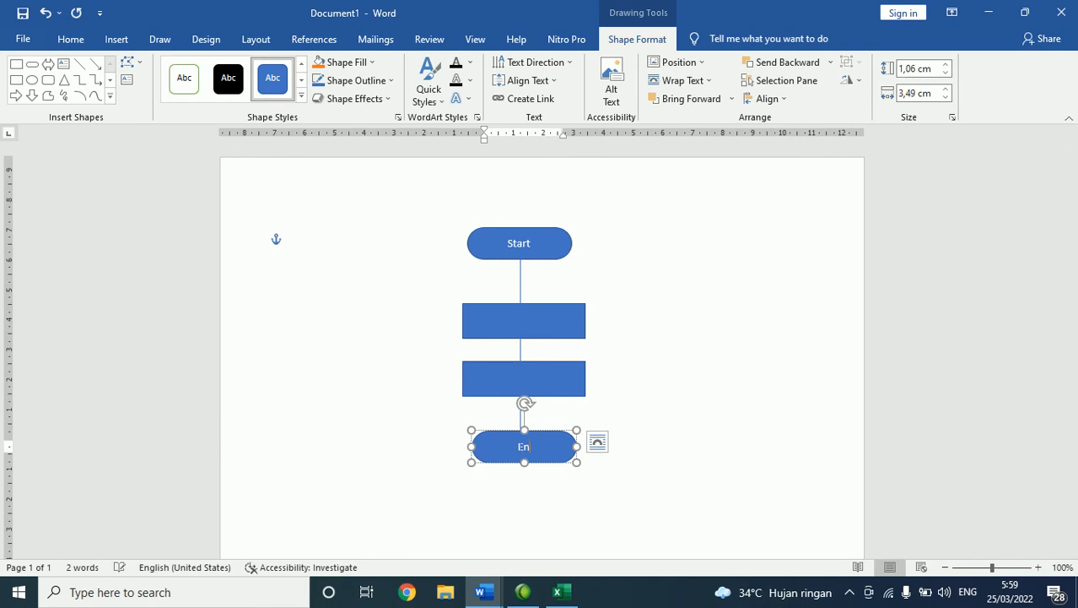
click(595, 184)
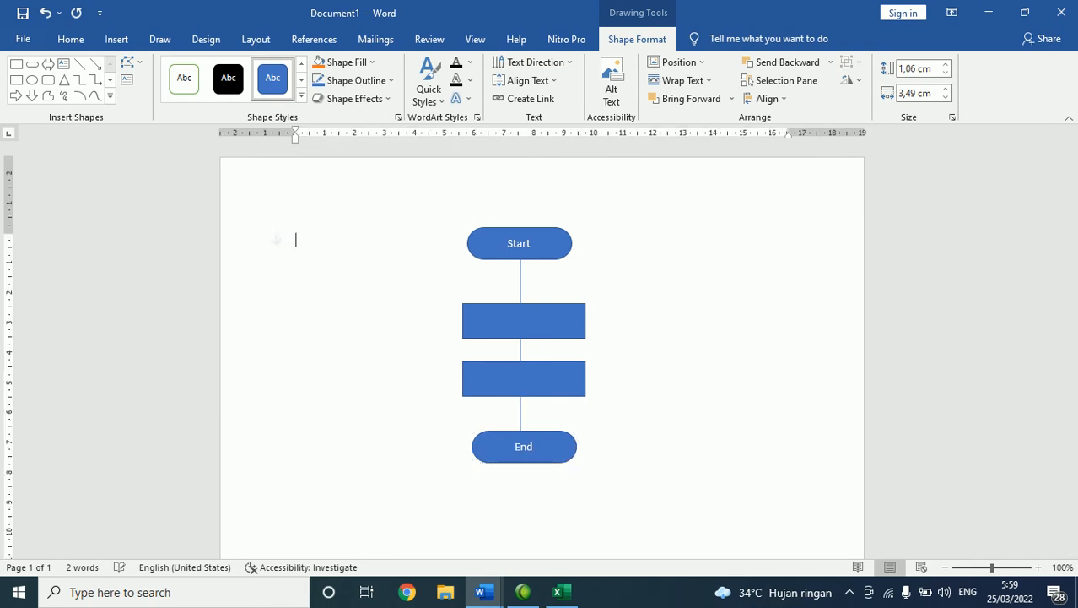
Step: Apply the preset shape style with white fill and green outline to the Start terminator
click(547, 243)
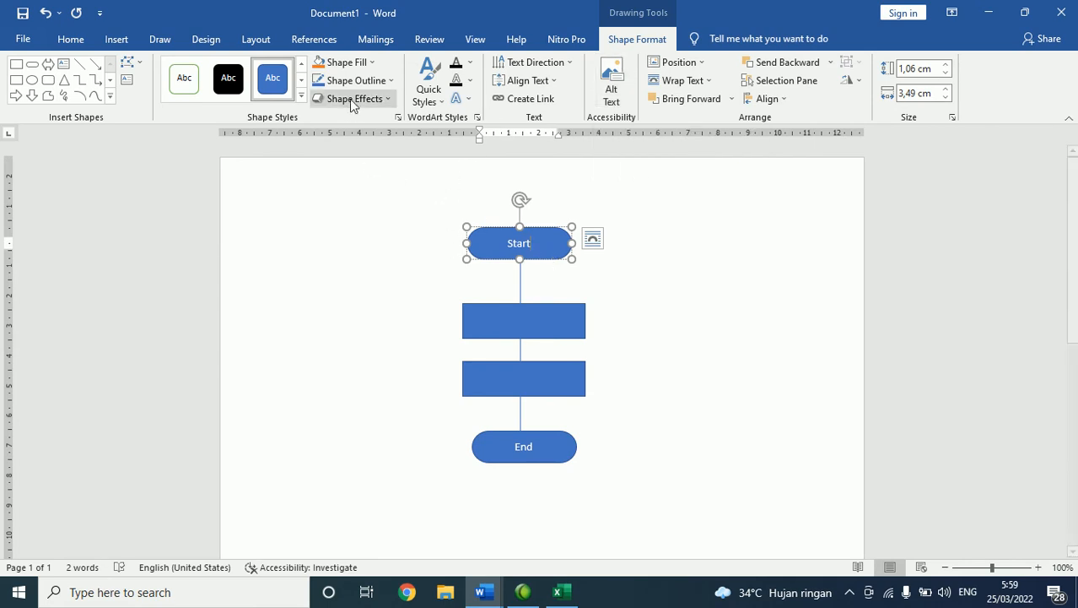
click(188, 80)
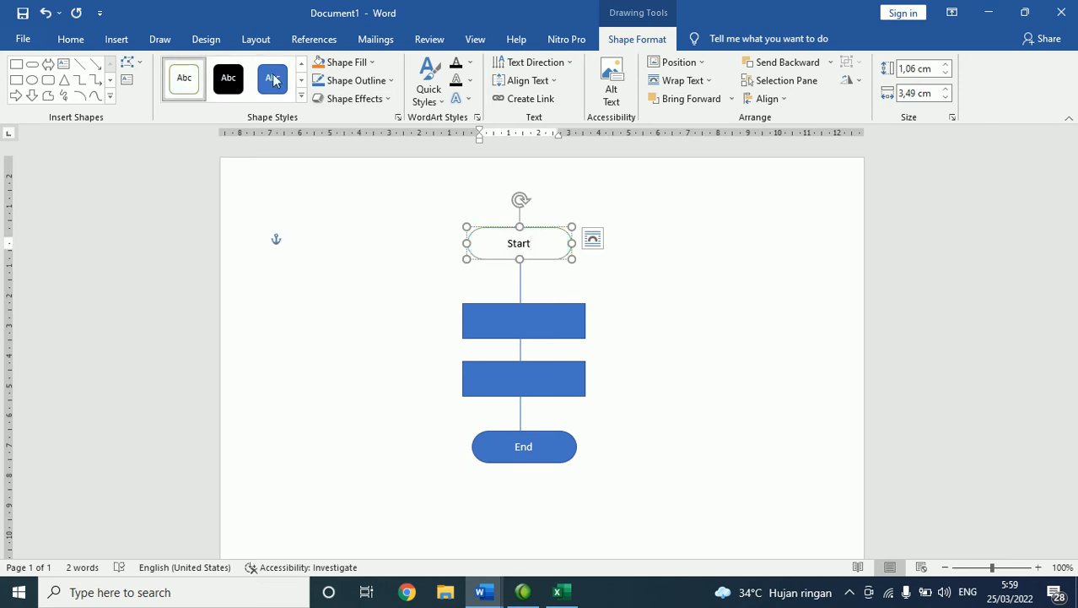
click(362, 64)
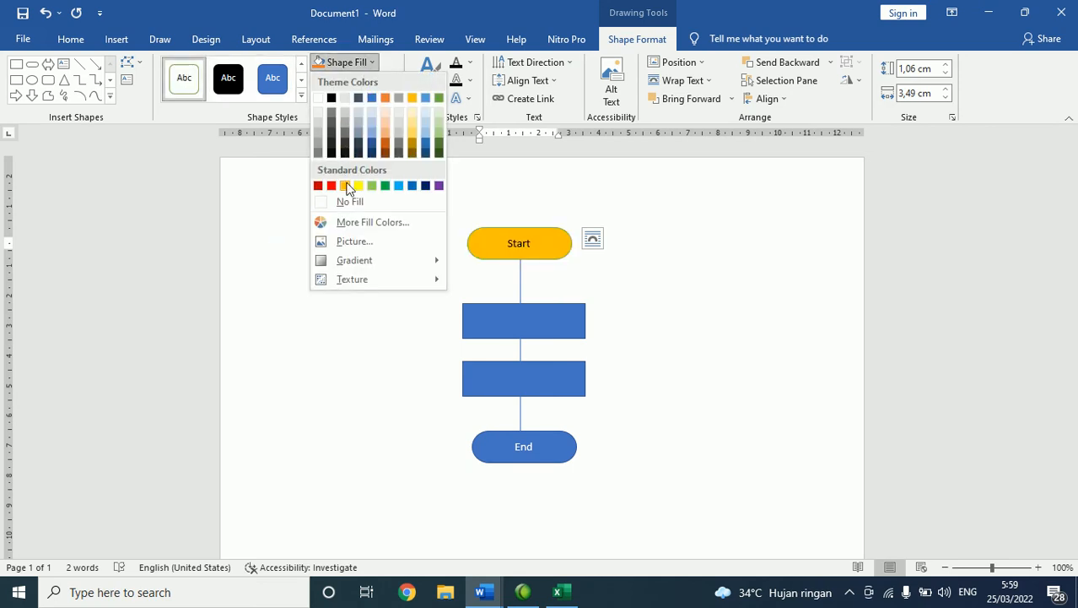
click(359, 63)
click(380, 82)
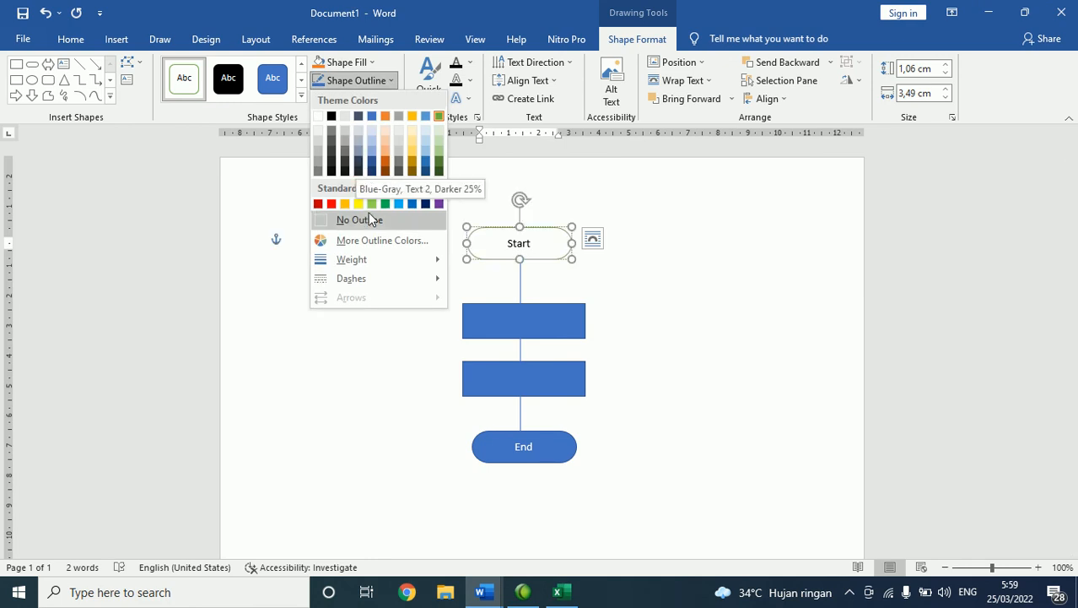
click(524, 259)
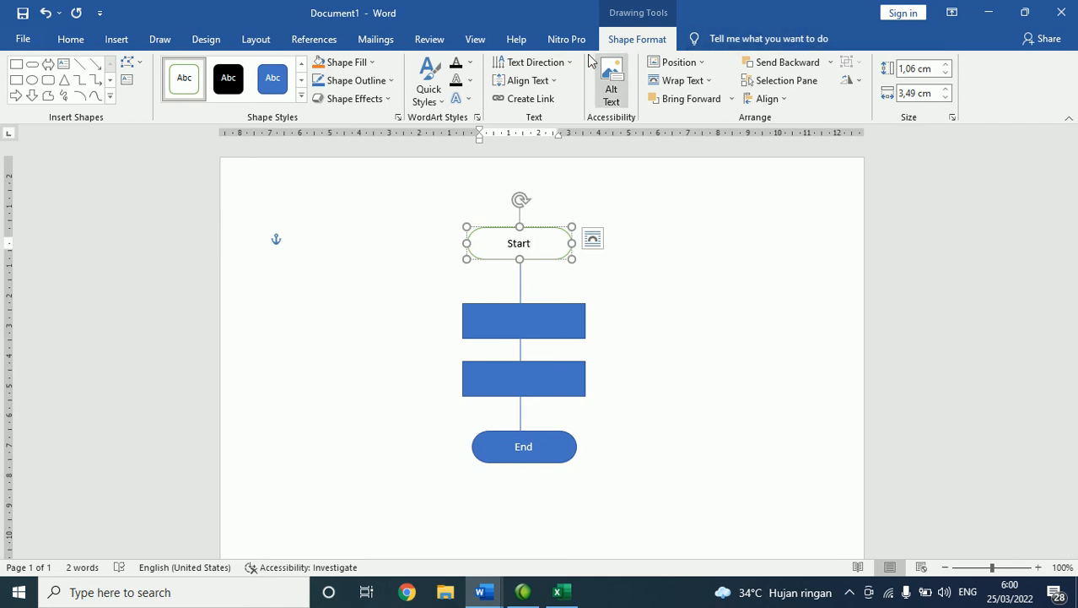
Step: Set the Start terminator's text to Times New Roman, size 12
double_click(547, 246)
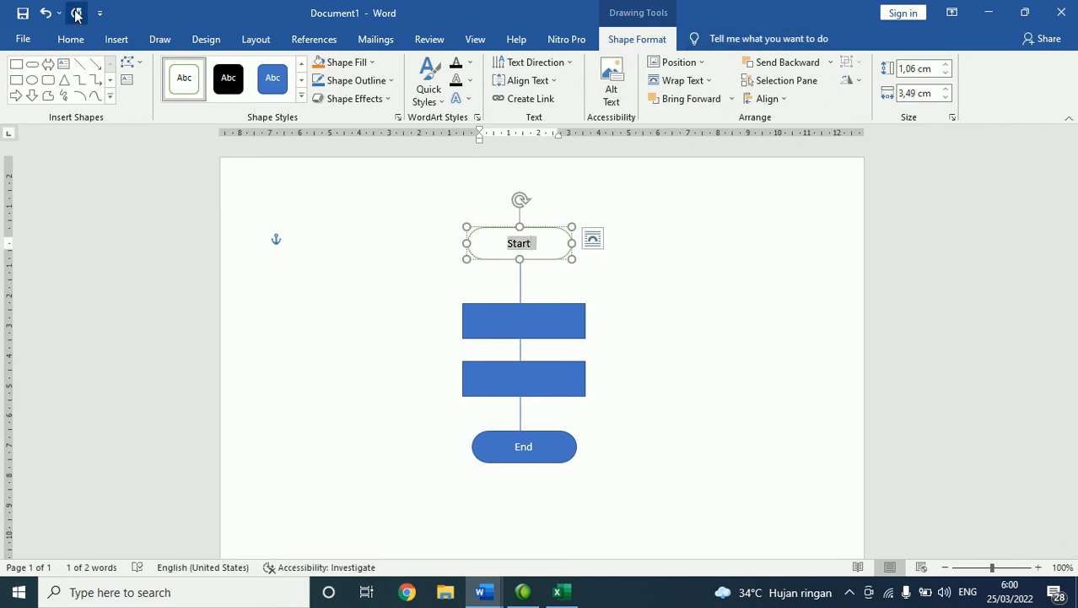
click(71, 39)
click(200, 67)
text(T)
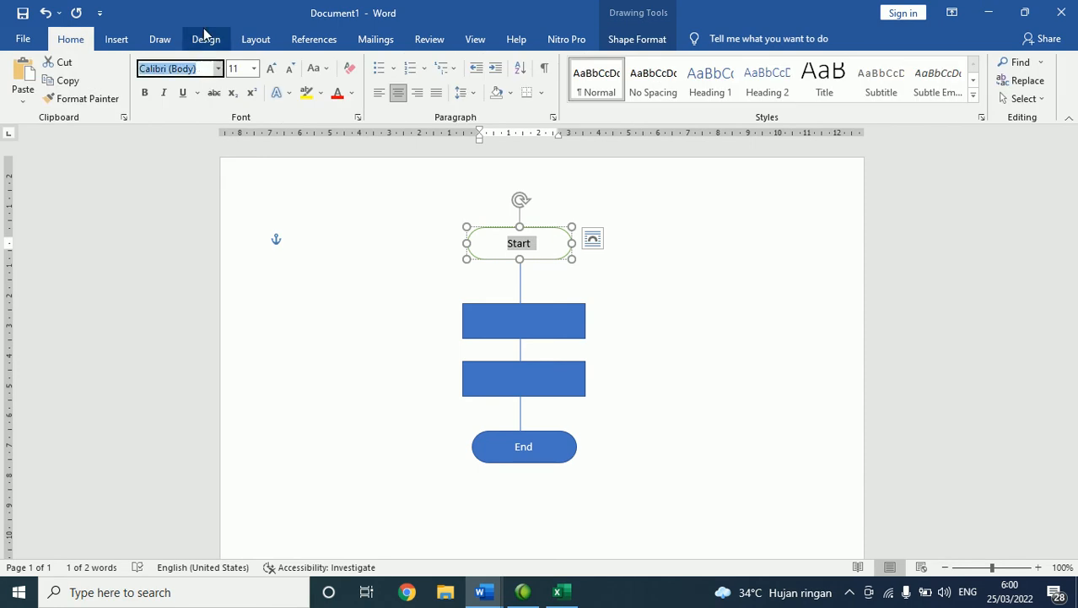
key(Tab)
text(12)
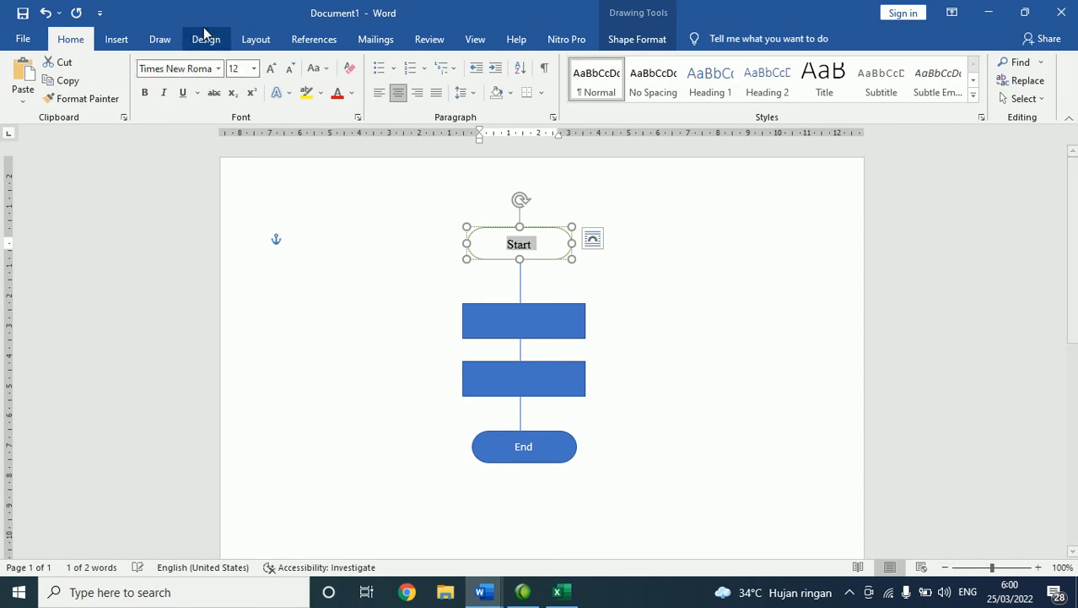
key(Return)
click(549, 229)
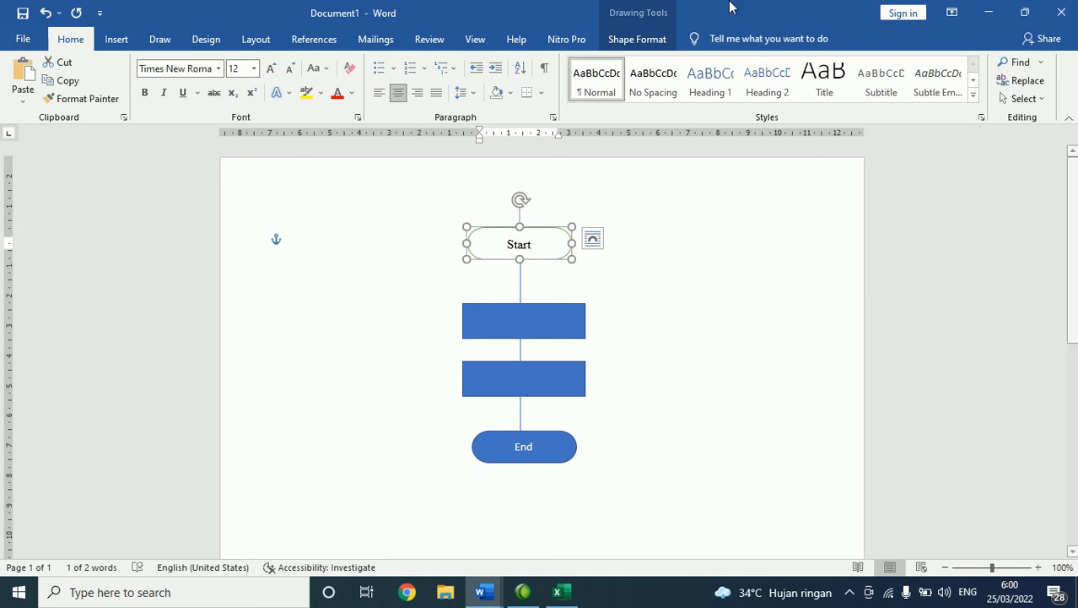
click(651, 39)
click(643, 225)
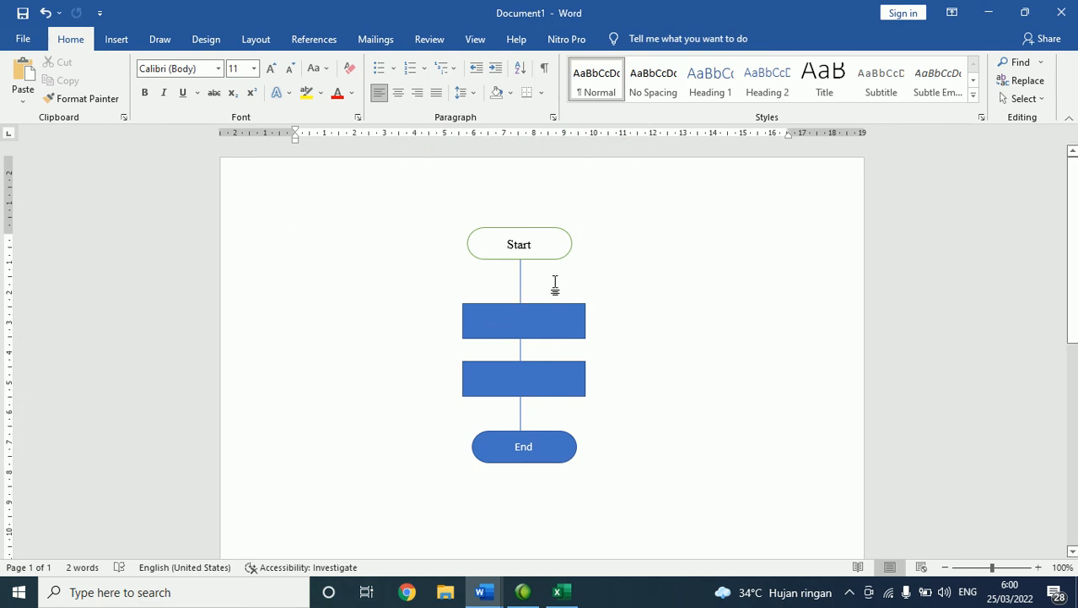
Step: Move the Start terminator off the connecting line toward the page's left margin, and undo the move
drag(542, 233, 396, 234)
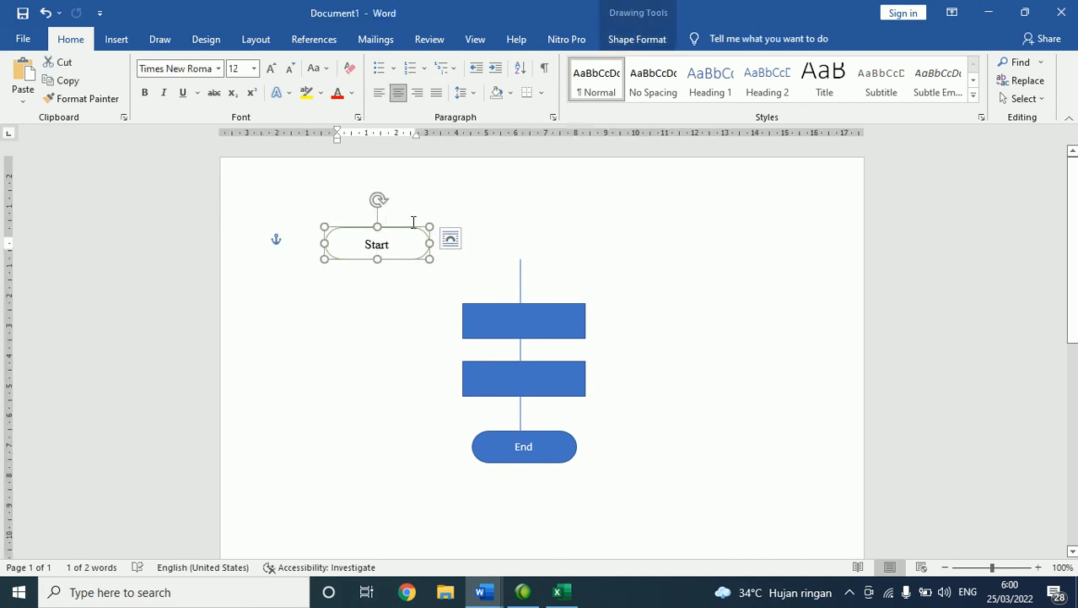
key(ctrl+z)
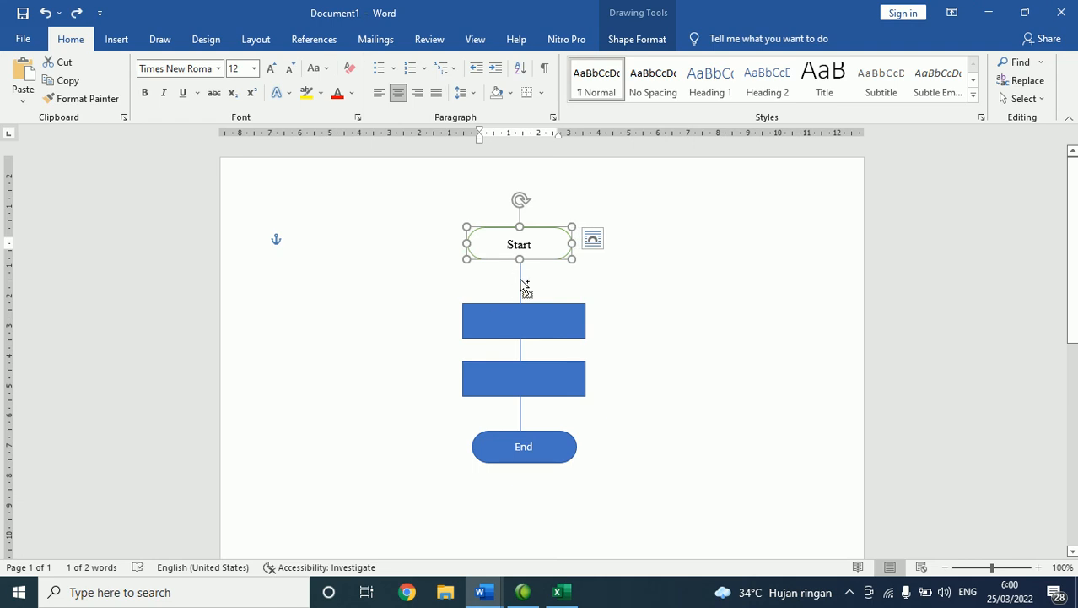
Step: Move the connecting line and all flowchart shapes together toward the page's left margin, and undo the move
click(521, 279)
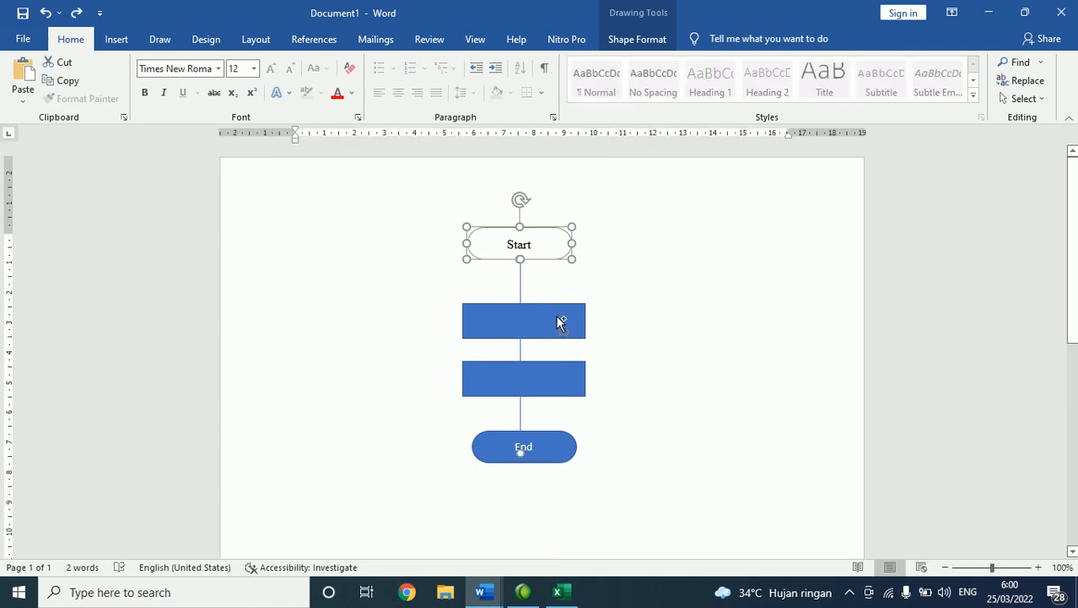
shift+click(557, 308)
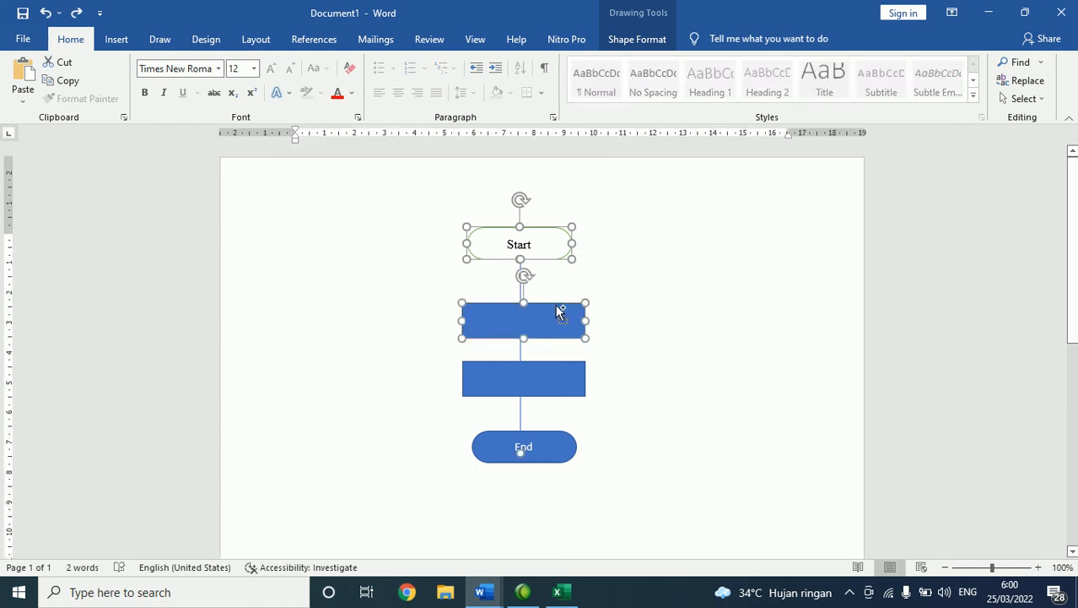
shift+click(553, 375)
shift+click(558, 443)
drag(537, 231, 373, 234)
key(ctrl+z)
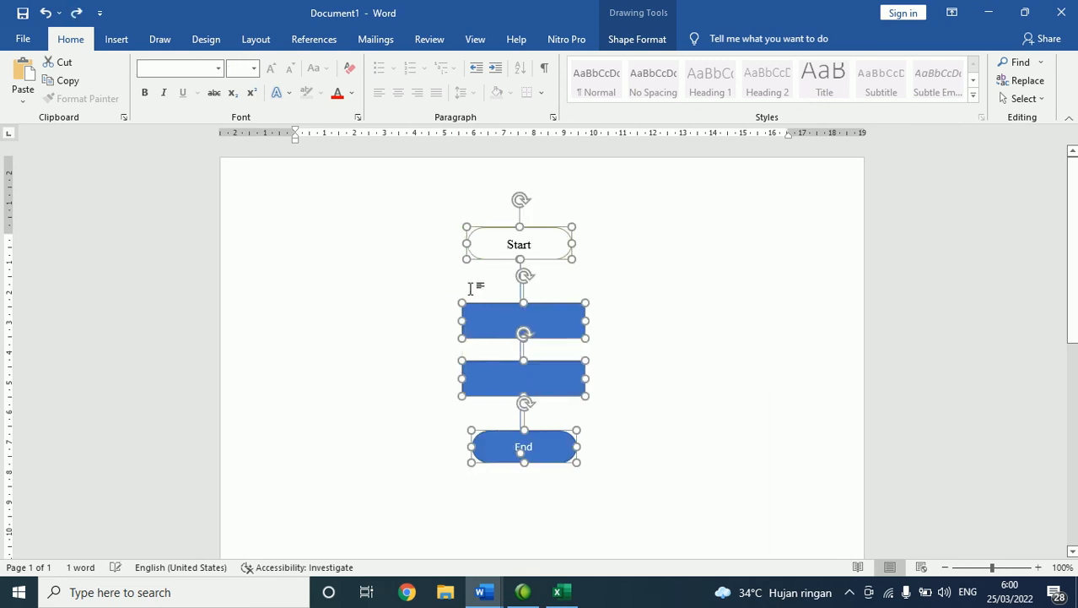
click(714, 332)
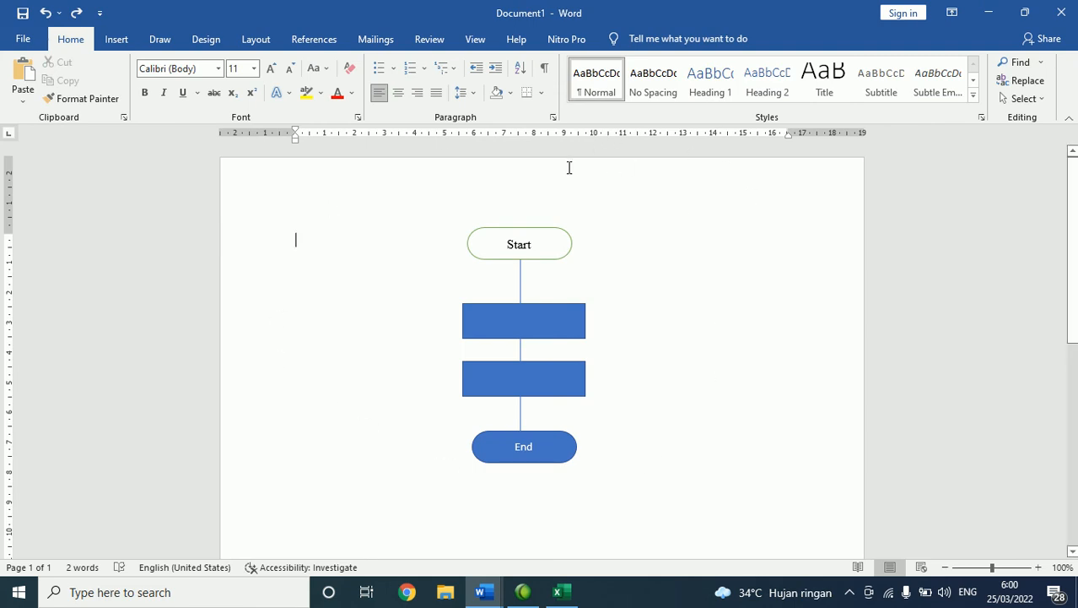
Step: Group the connecting line, both terminators and both process rectangles into a single object
click(521, 275)
click(542, 233)
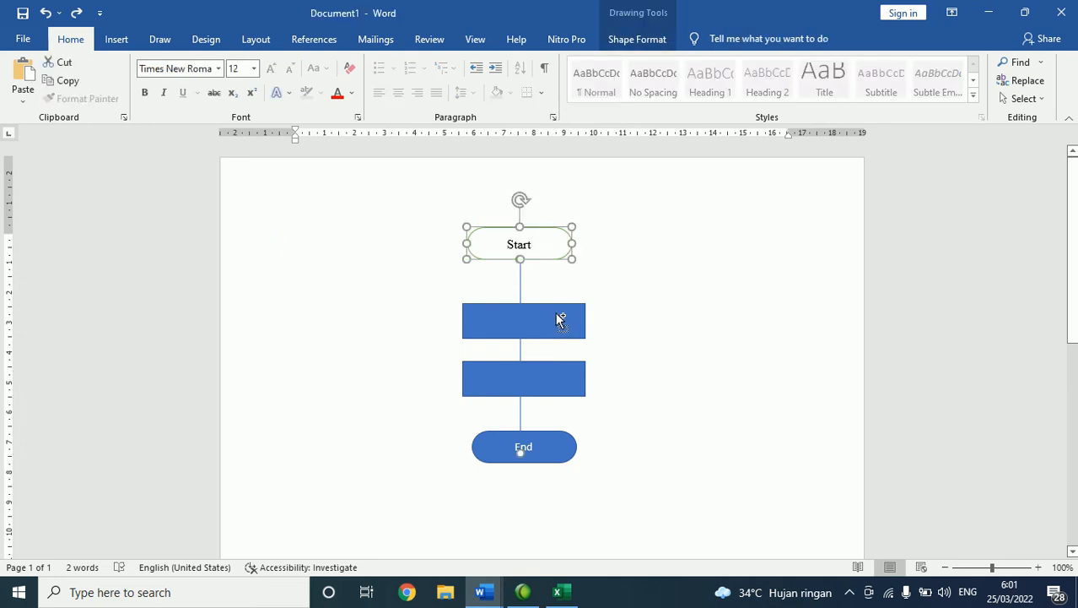
shift+click(561, 312)
shift+click(567, 375)
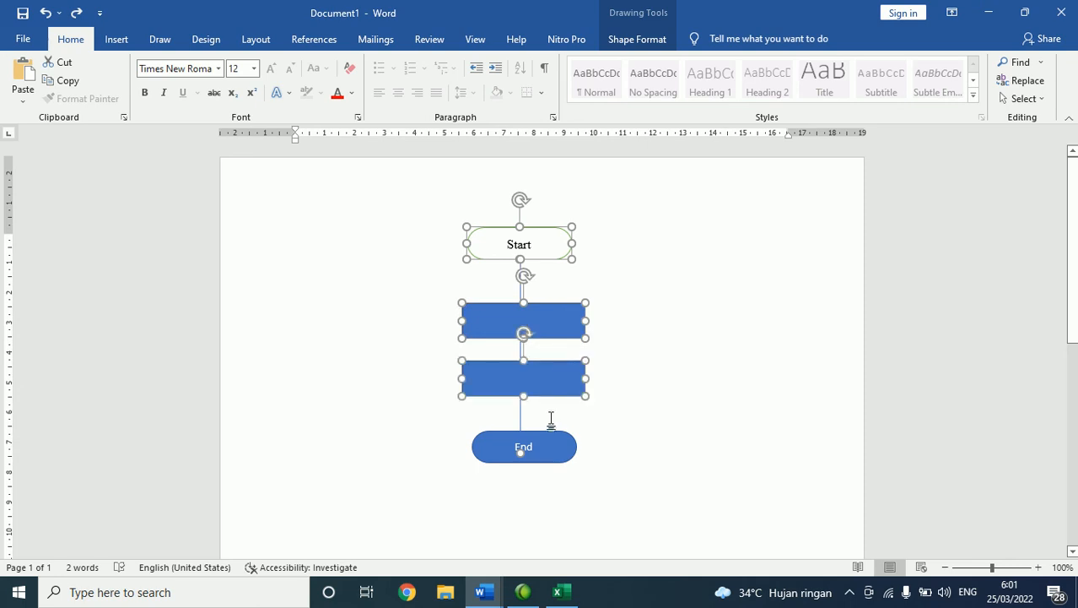
shift+click(544, 440)
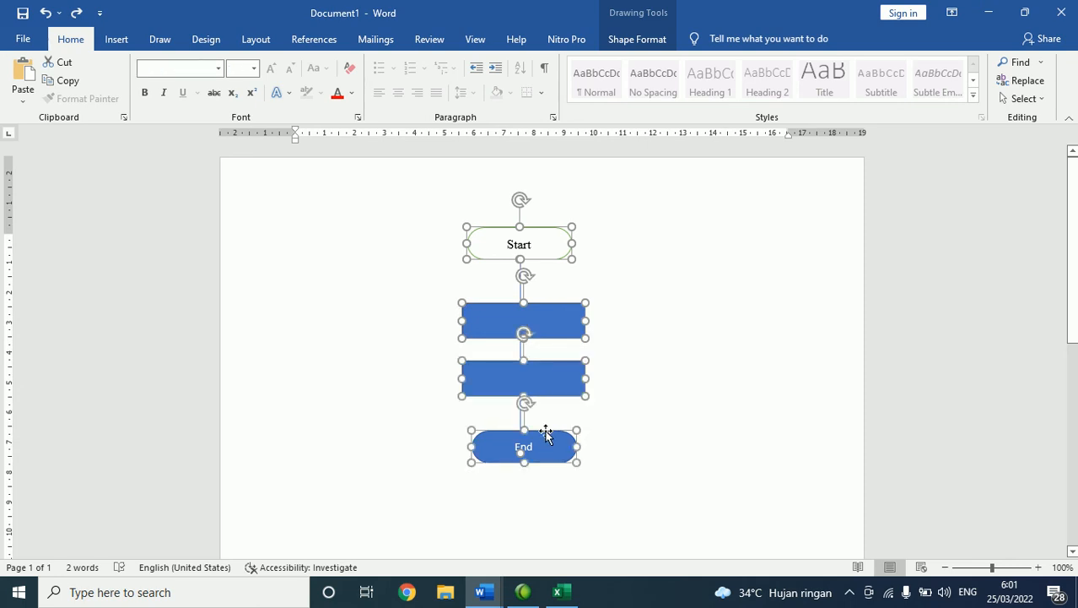
right_click(542, 233)
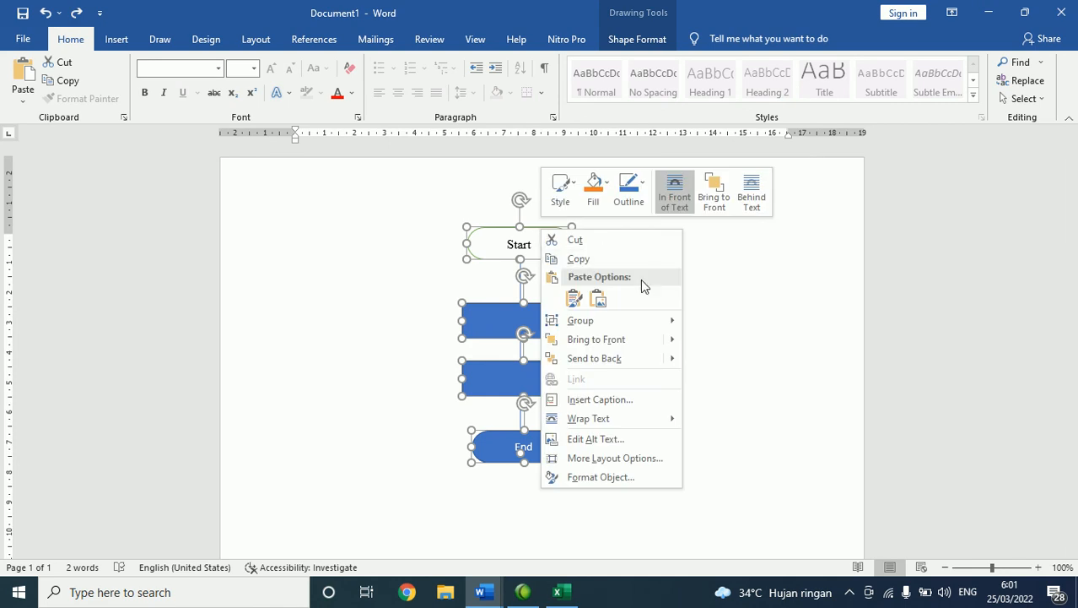
mouse_move(664, 331)
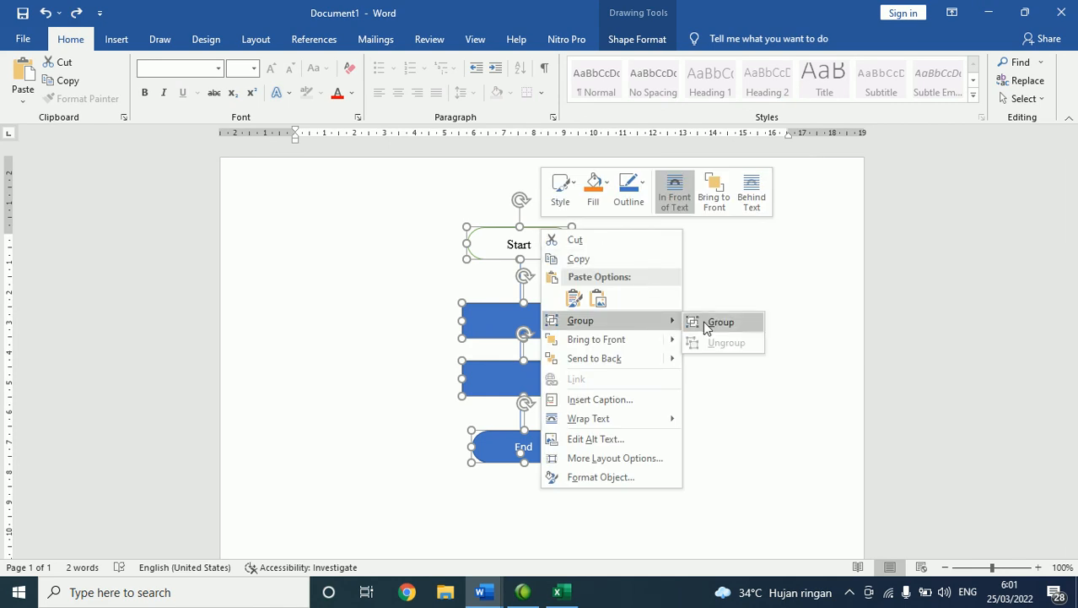
click(706, 325)
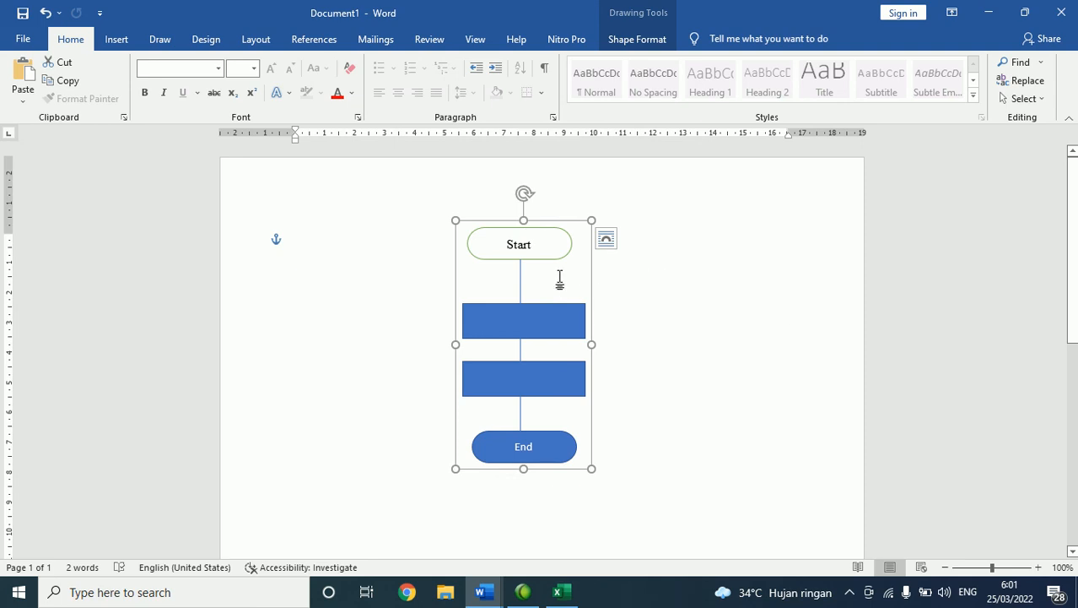
click(396, 253)
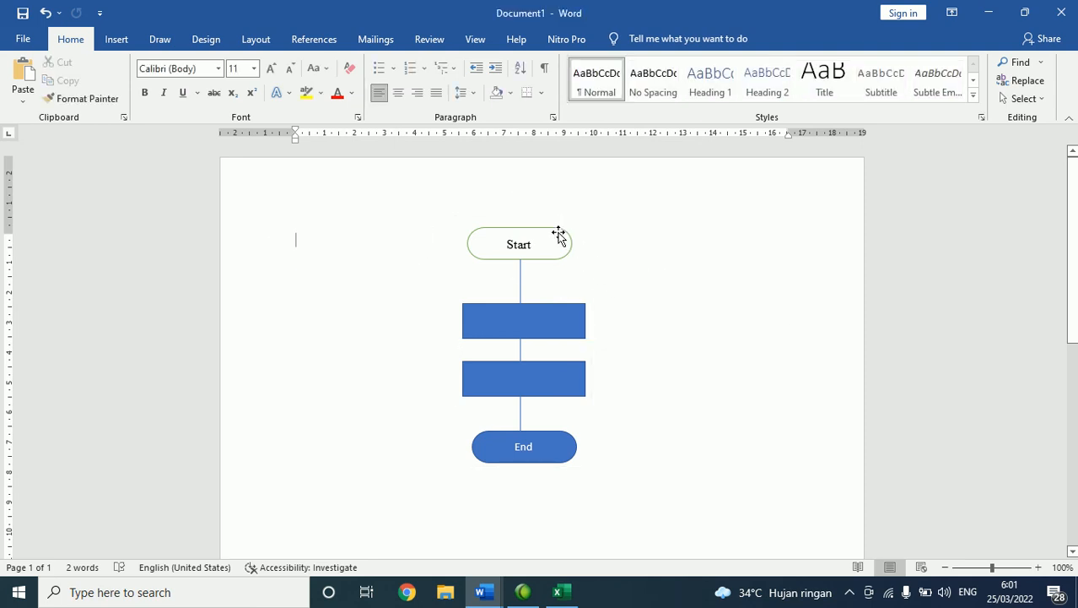
Step: Save the document under the file name Insert
scroll(633, 351, down, 3)
scroll(633, 351, up, 3)
key(ctrl+s)
click(396, 267)
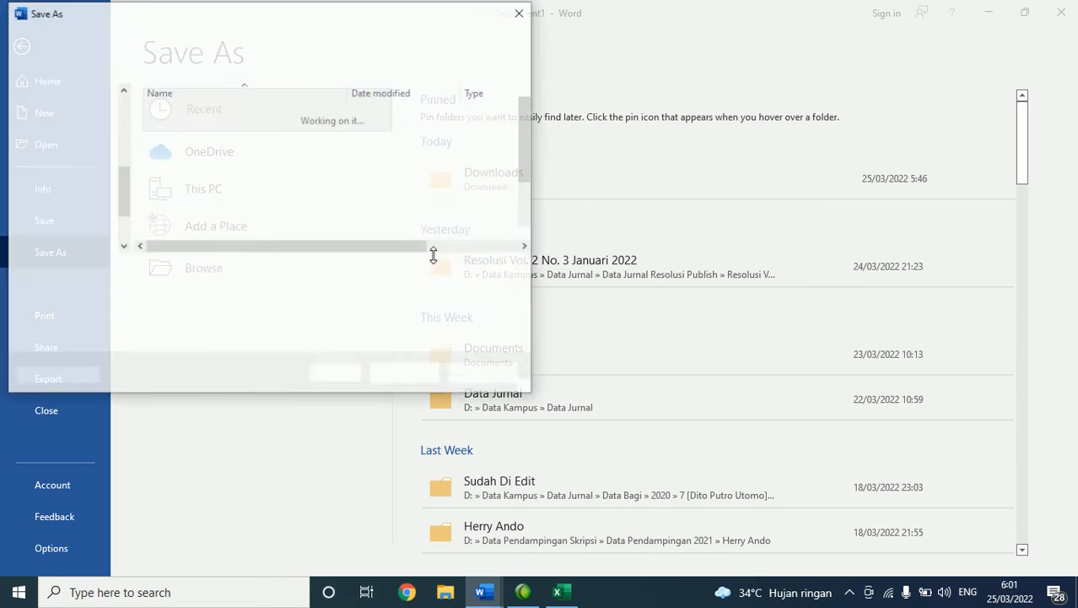
text(Insert)
key(Return)
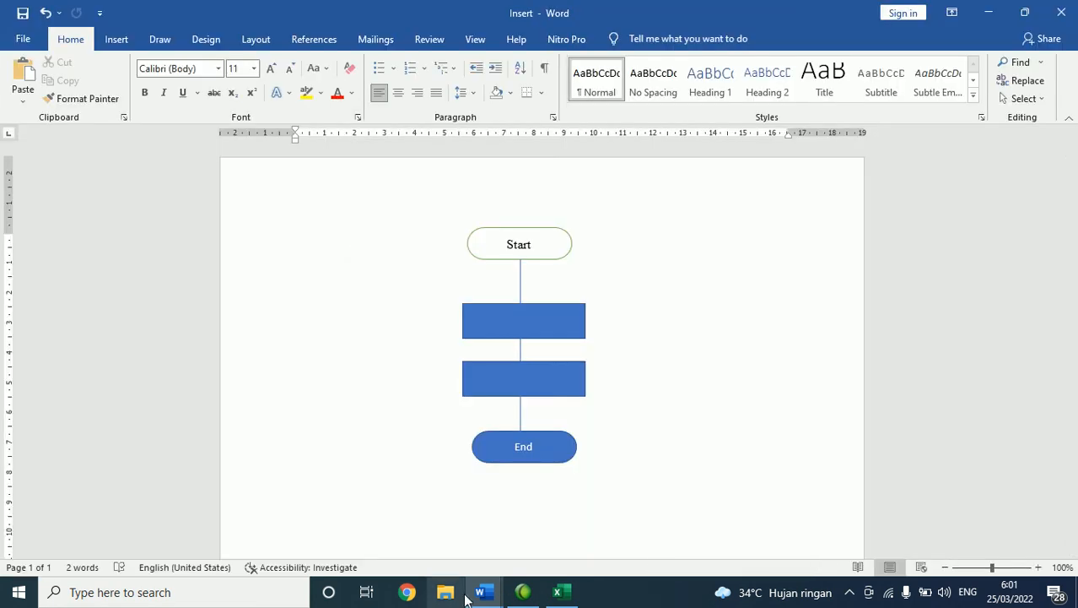
Step: Switch to File Explorer, open the saved Insert document and dismiss the license notice bar
click(445, 591)
click(84, 149)
click(247, 223)
double_click(201, 485)
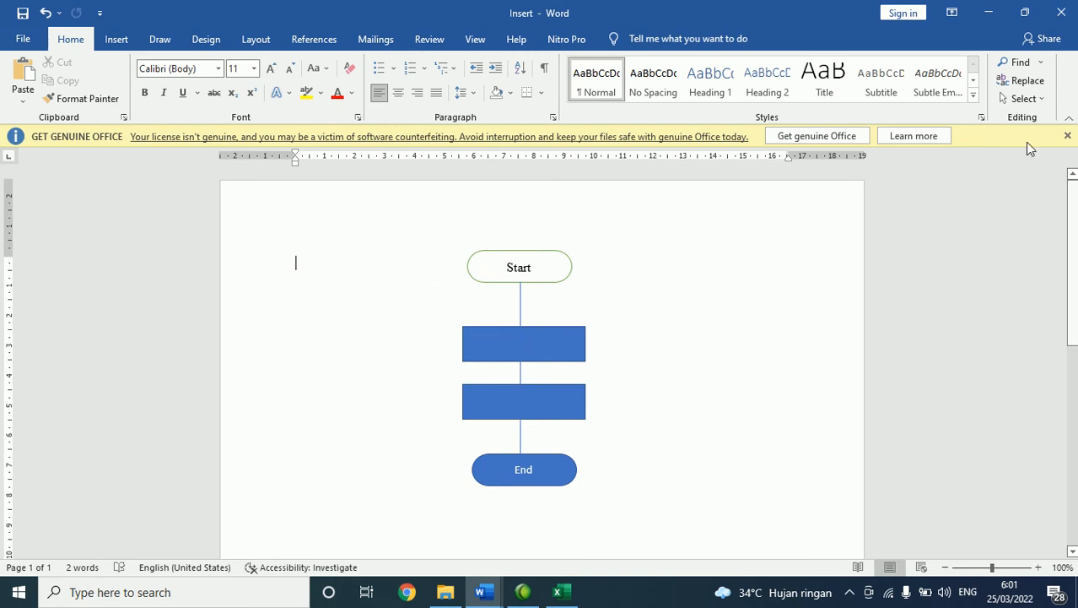
click(1068, 136)
Step: Move the grouped flowchart around the page, placing it near the top center
drag(545, 305, 431, 330)
click(578, 291)
drag(448, 258, 560, 221)
click(646, 236)
Step: Bring up the flowchart group's text wrapping options and choose In Front of Text
right_click(561, 221)
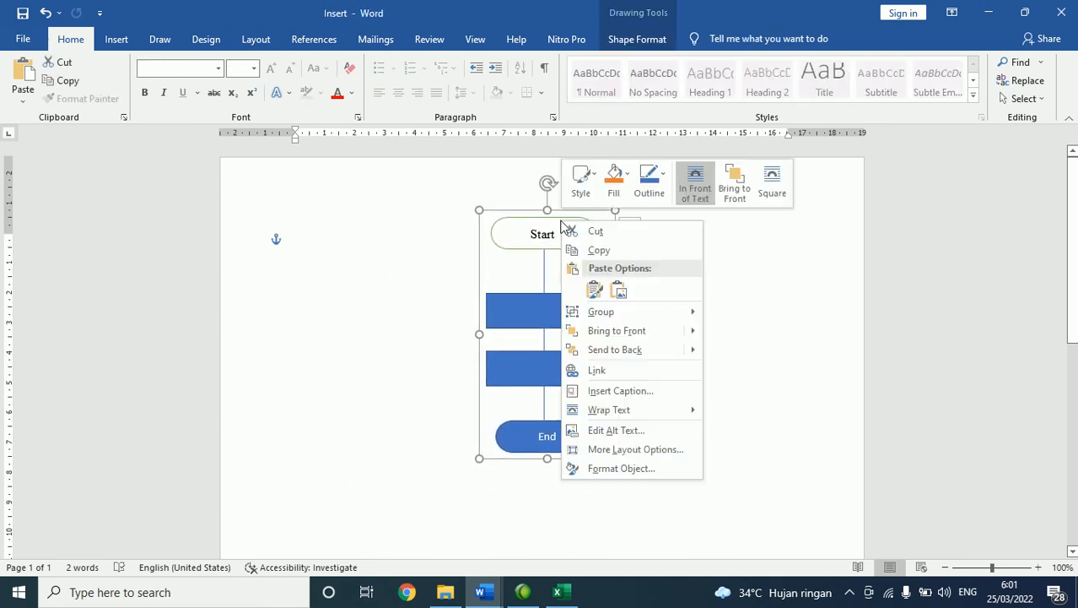
mouse_move(686, 411)
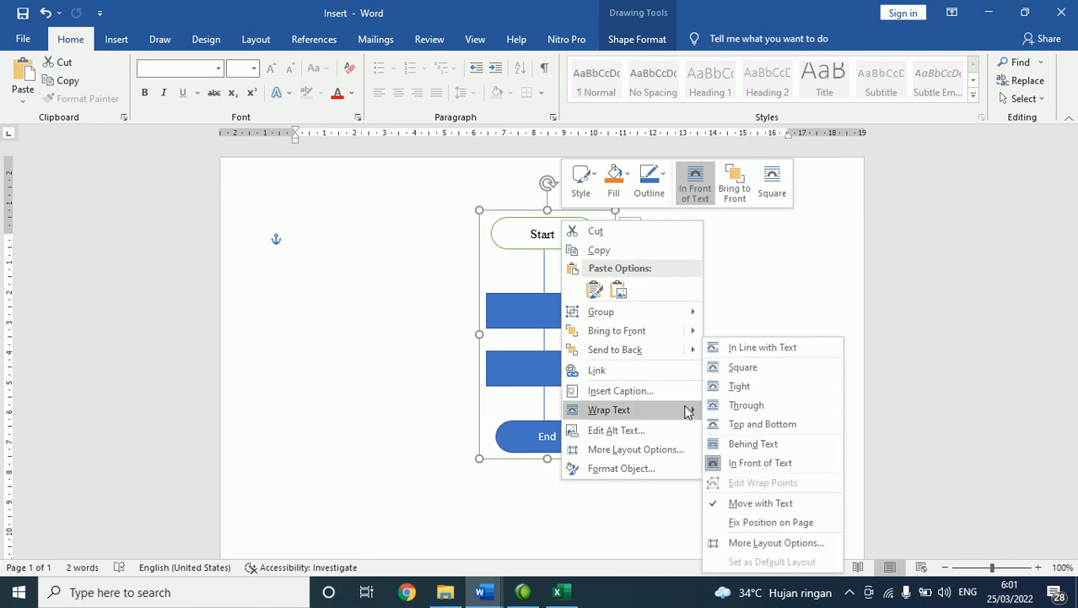
click(816, 280)
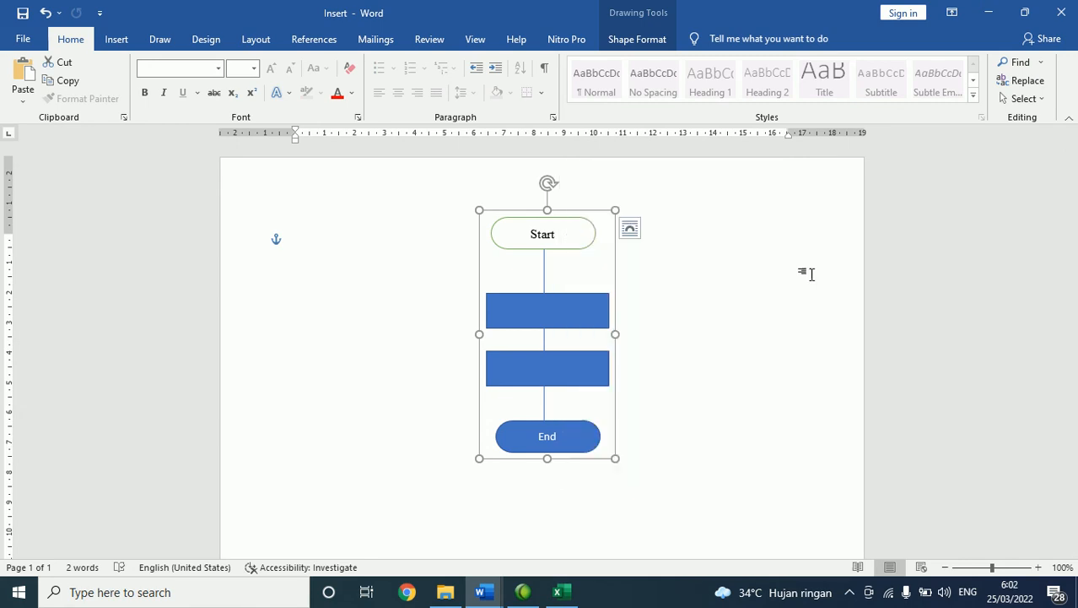
click(569, 218)
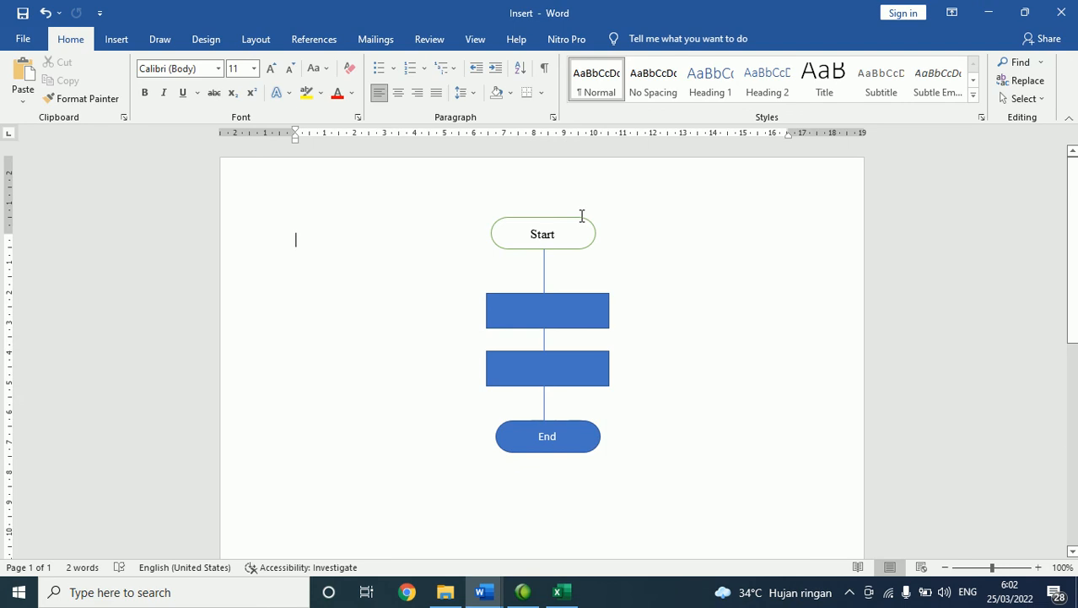
click(574, 222)
right_click(574, 222)
mouse_move(686, 410)
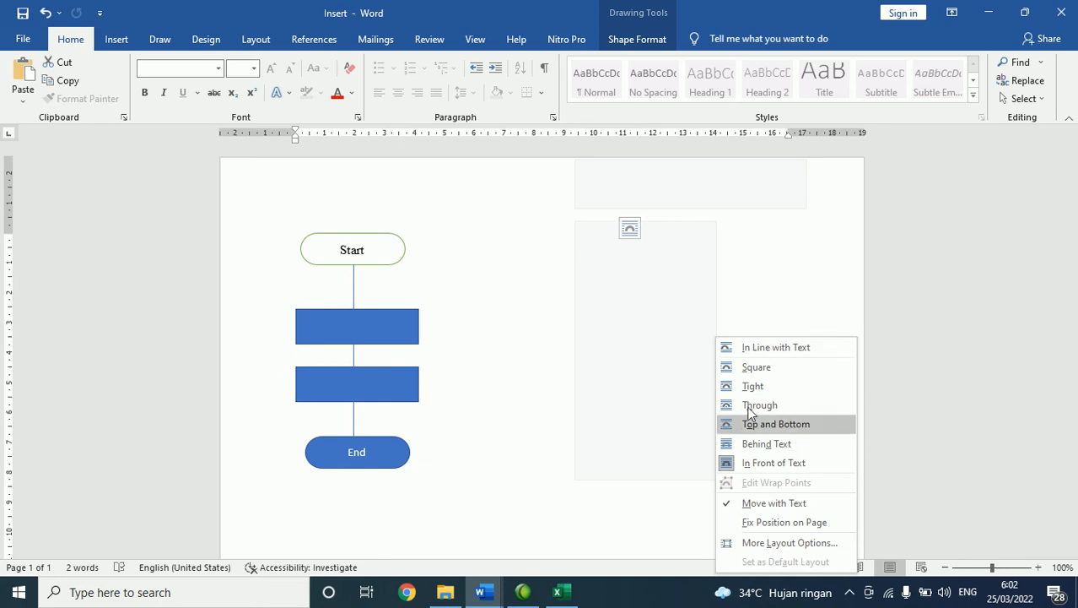
click(758, 463)
Step: Move the flowchart group slightly lower on the page and set its text wrapping to Behind Text
drag(584, 222, 561, 275)
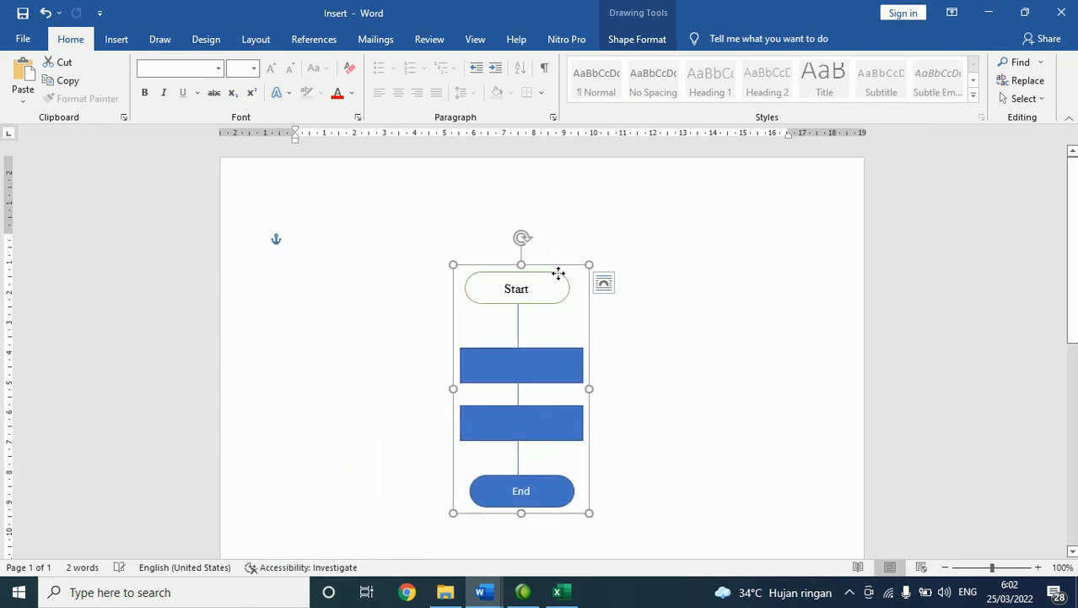
right_click(560, 275)
mouse_move(666, 462)
click(768, 443)
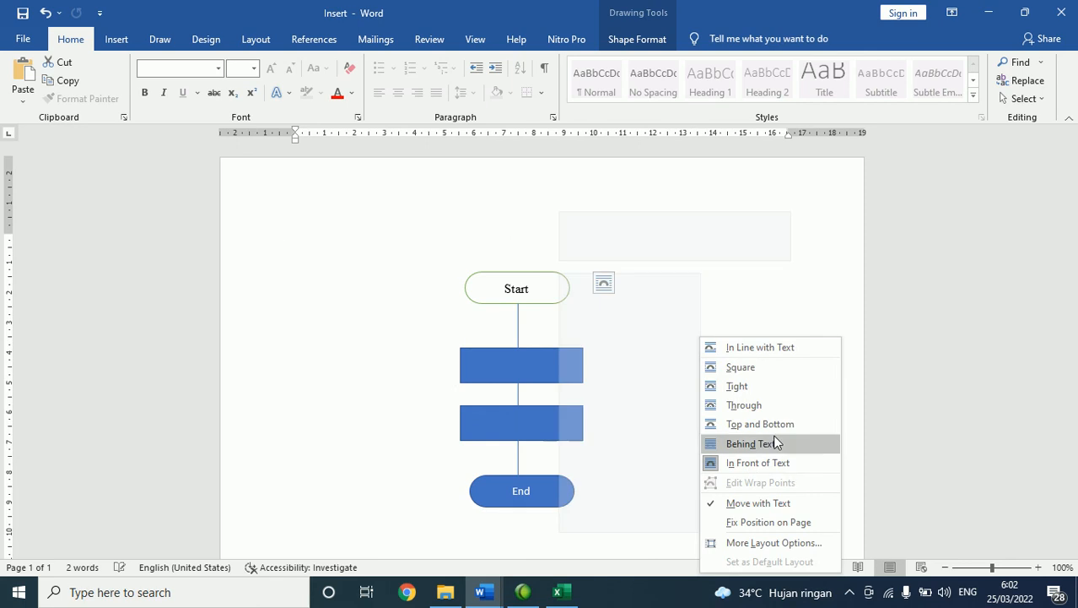
click(523, 287)
click(517, 255)
click(535, 283)
Step: Set the flowchart group's text wrapping back to In Front of Text
right_click(535, 283)
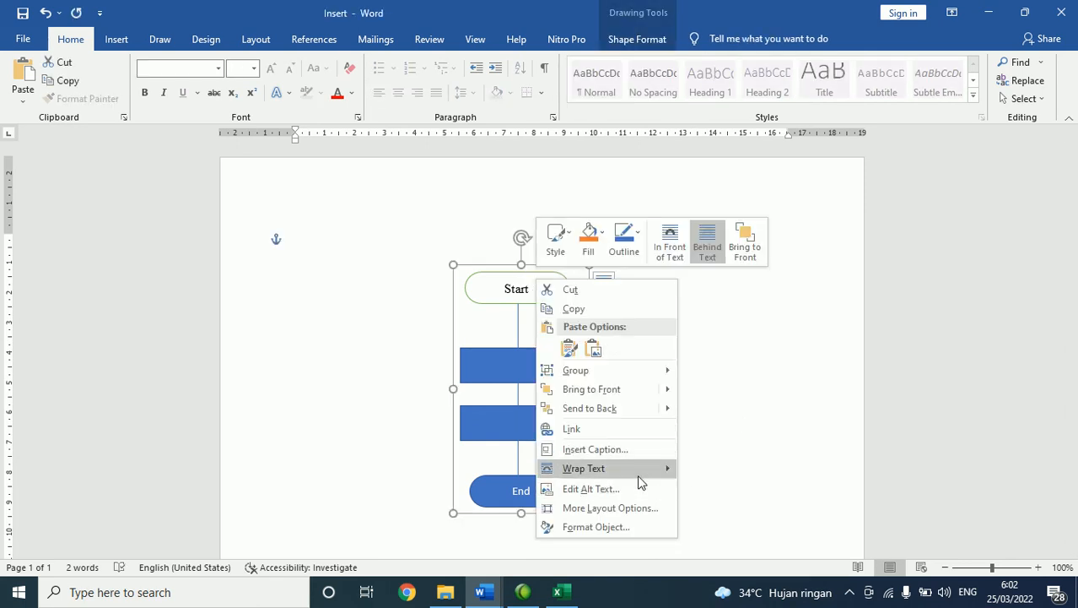
mouse_move(641, 468)
click(734, 463)
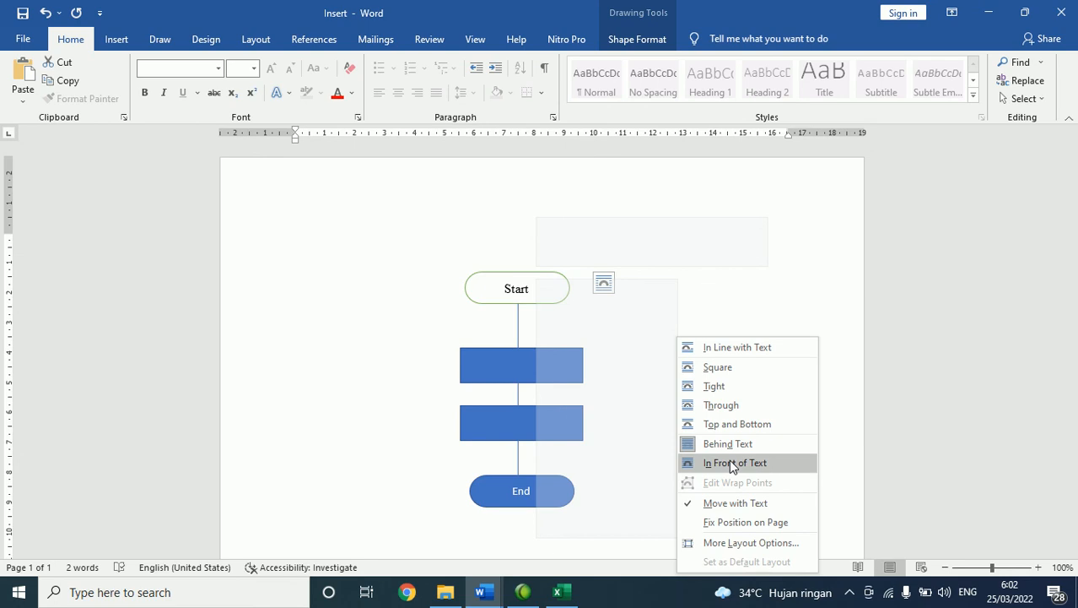
Step: Set the flowchart group's text wrapping to In Line with Text and try to move it
right_click(555, 274)
mouse_move(646, 469)
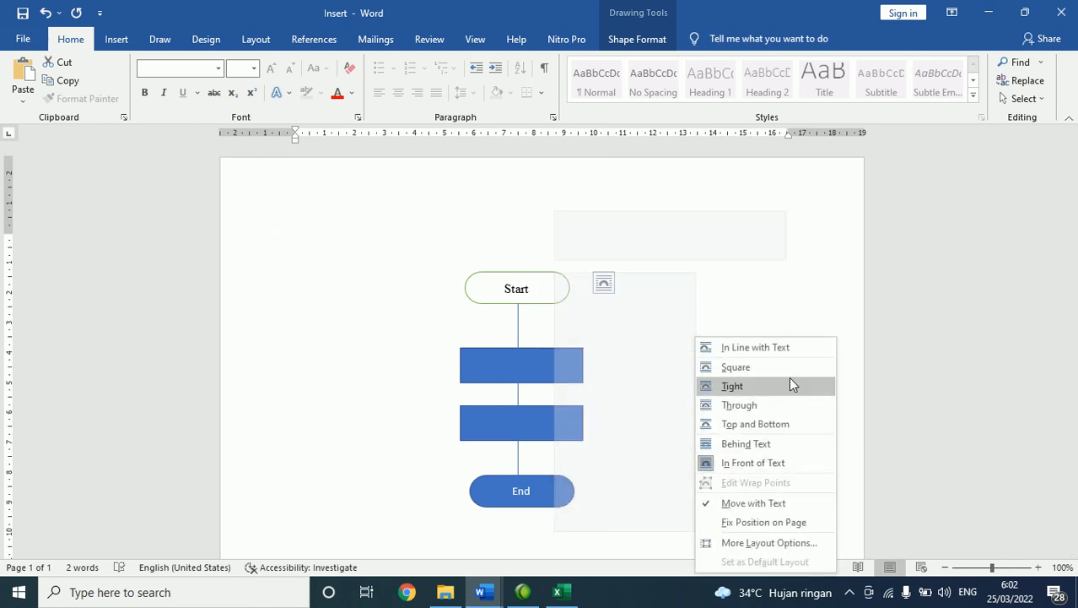
click(771, 348)
click(576, 315)
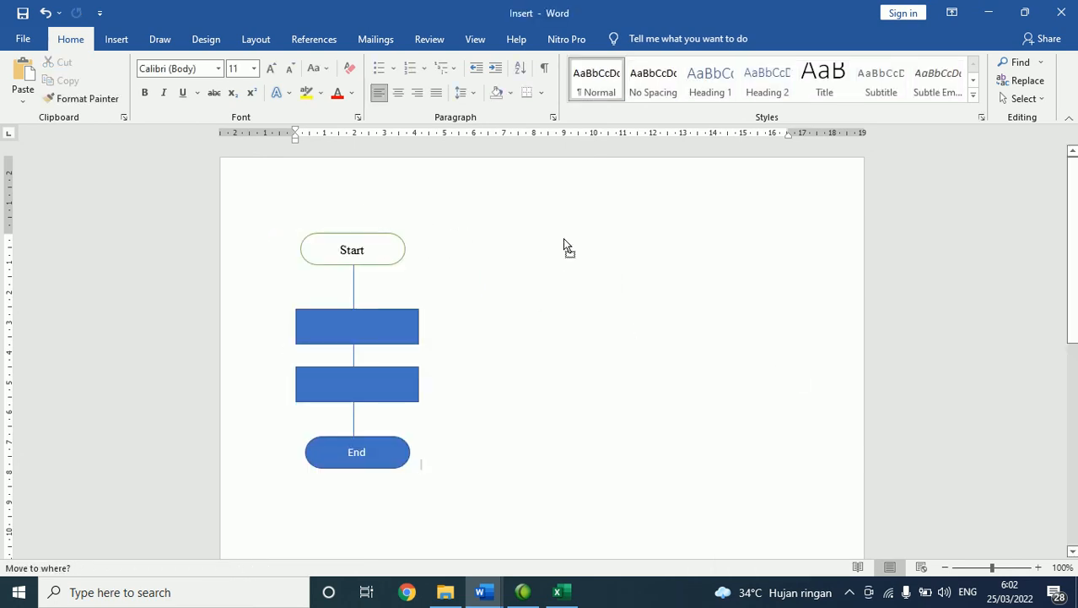
click(403, 248)
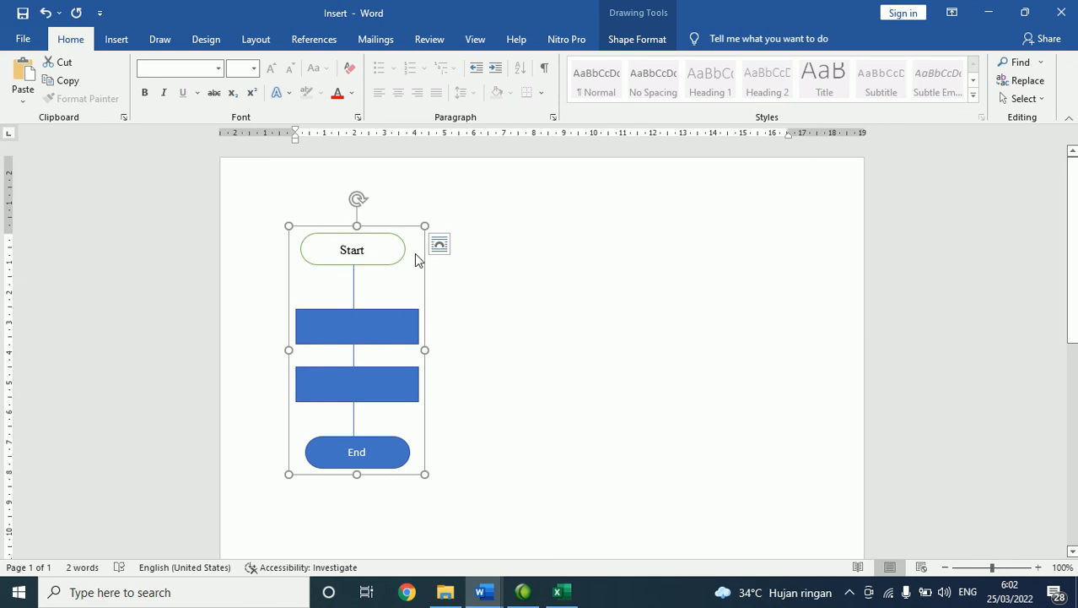
Step: Delete the grouped flowchart from the page
click(122, 39)
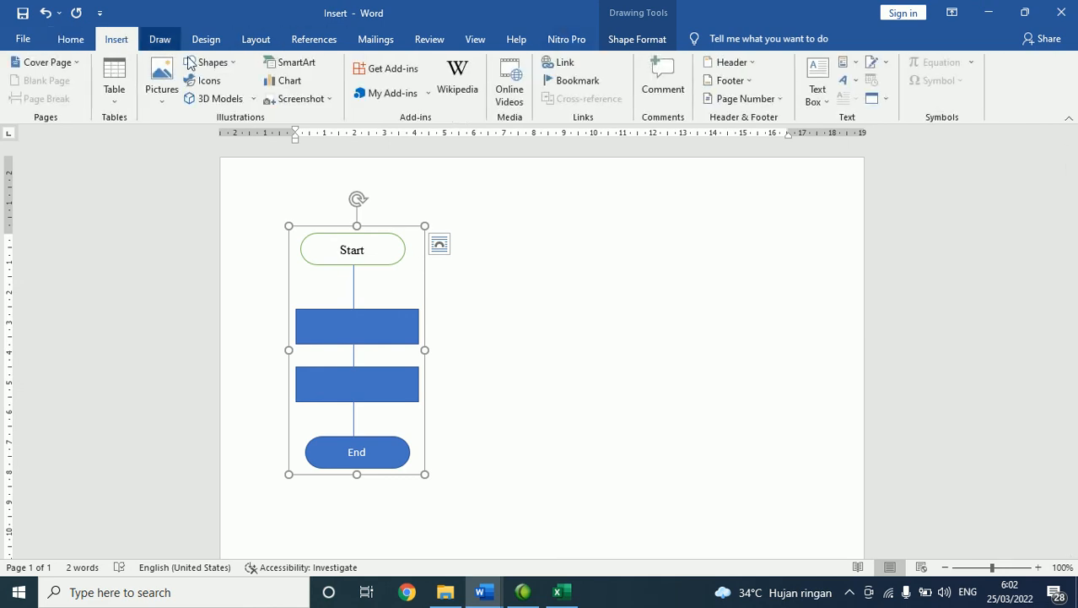
click(678, 284)
click(395, 240)
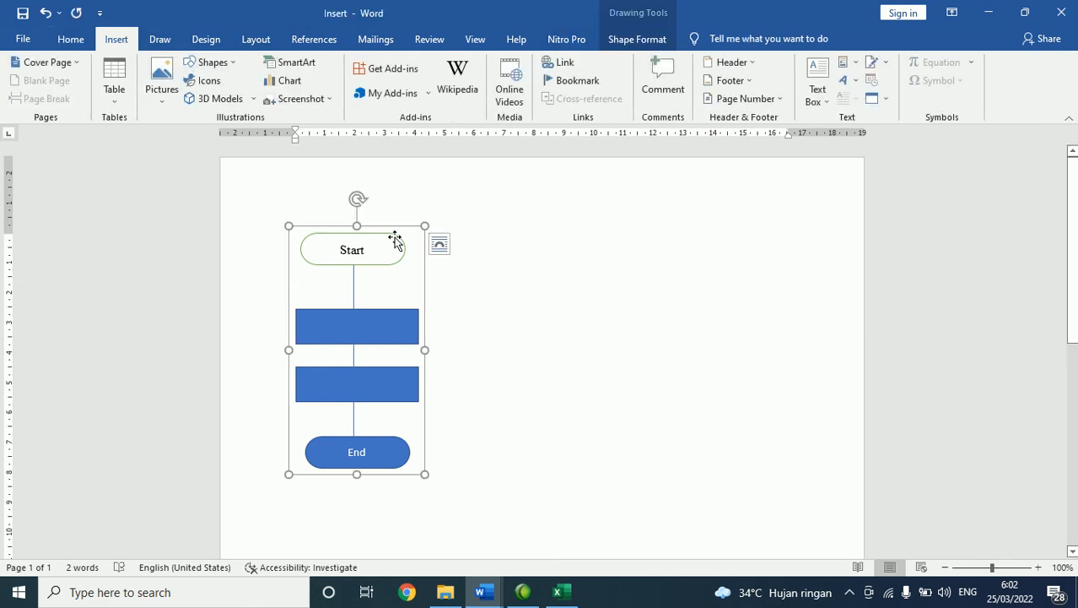
key(Delete)
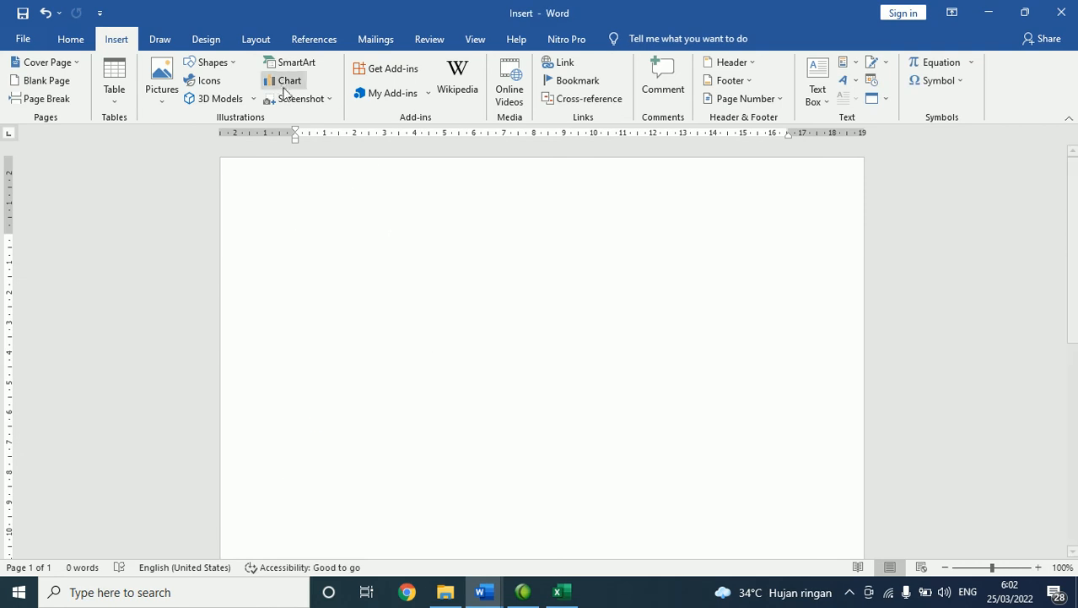
click(283, 81)
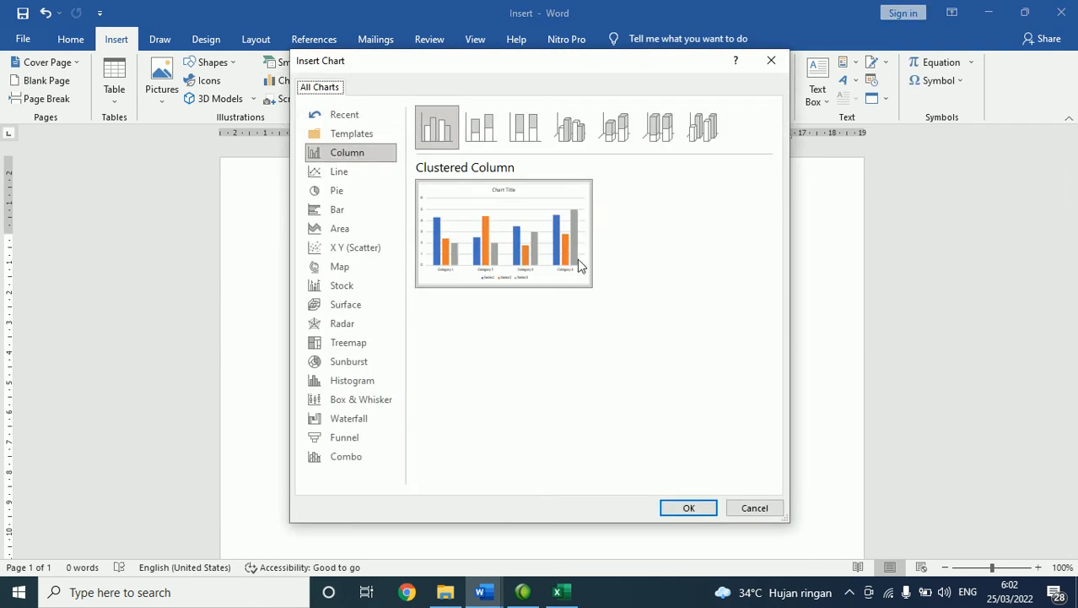
mouse_move(429, 209)
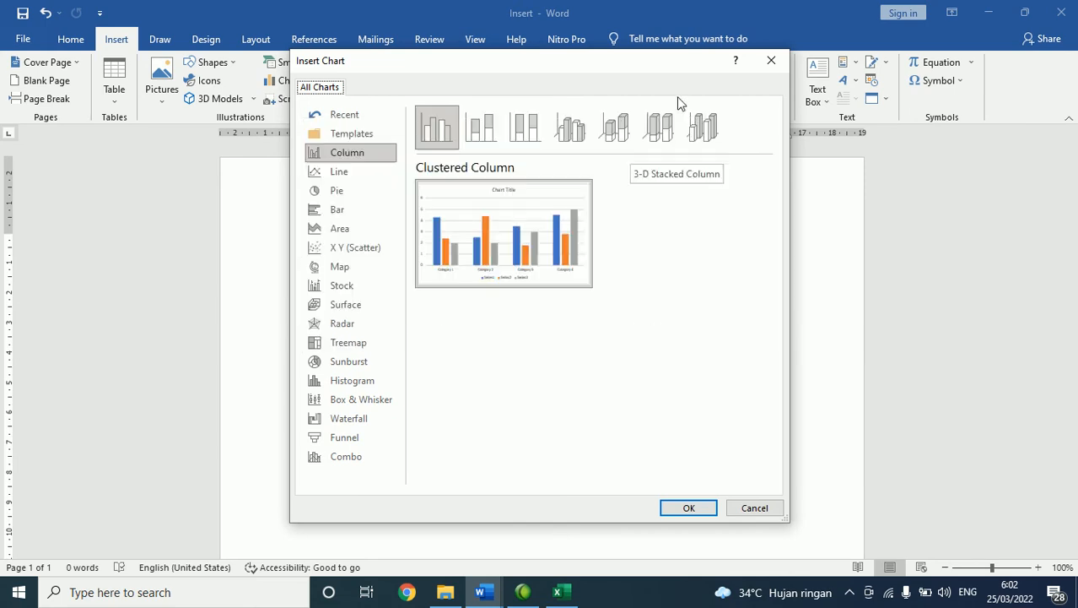
click(764, 74)
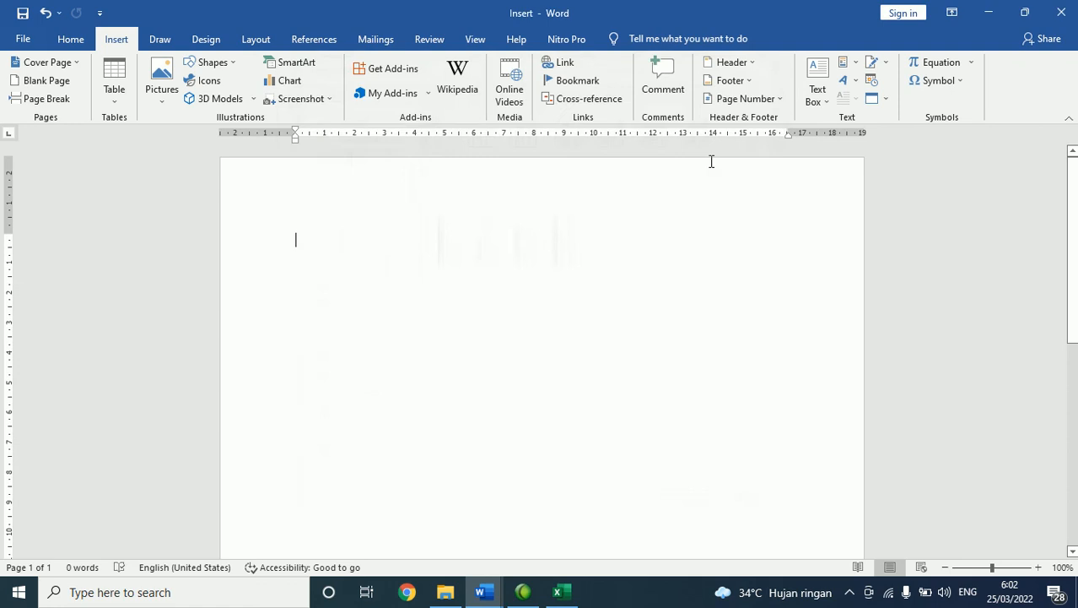
Step: Switch to the Excel workbook Book1 and clear the contents of cells D4:J14
click(558, 592)
drag(493, 408, 197, 248)
key(Delete)
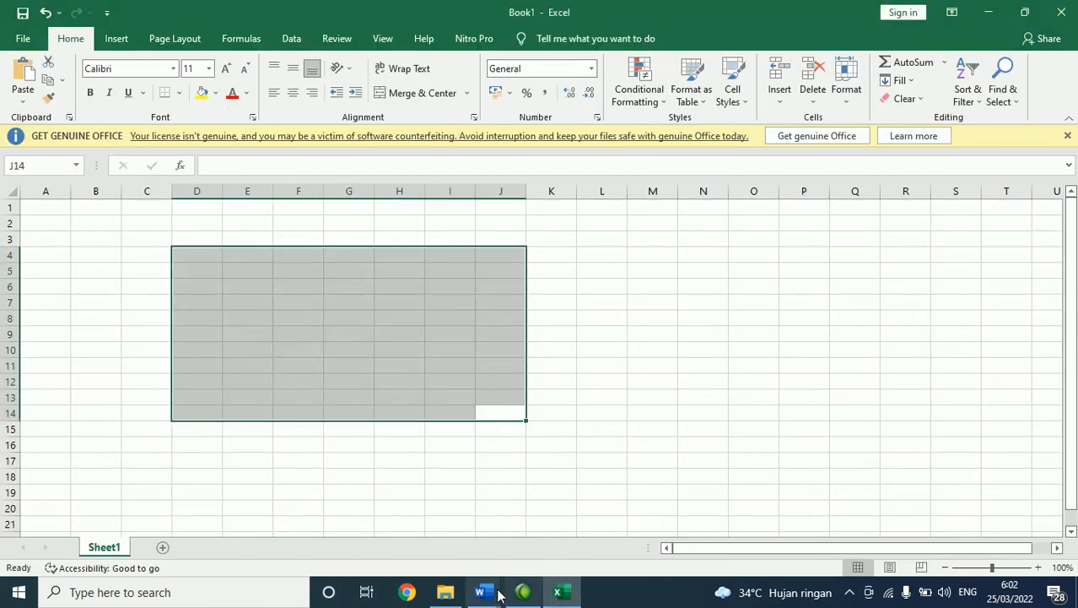
Step: Switch to the Word document Insert, insert a 100% stacked column chart and close its data sheet
click(482, 592)
click(440, 519)
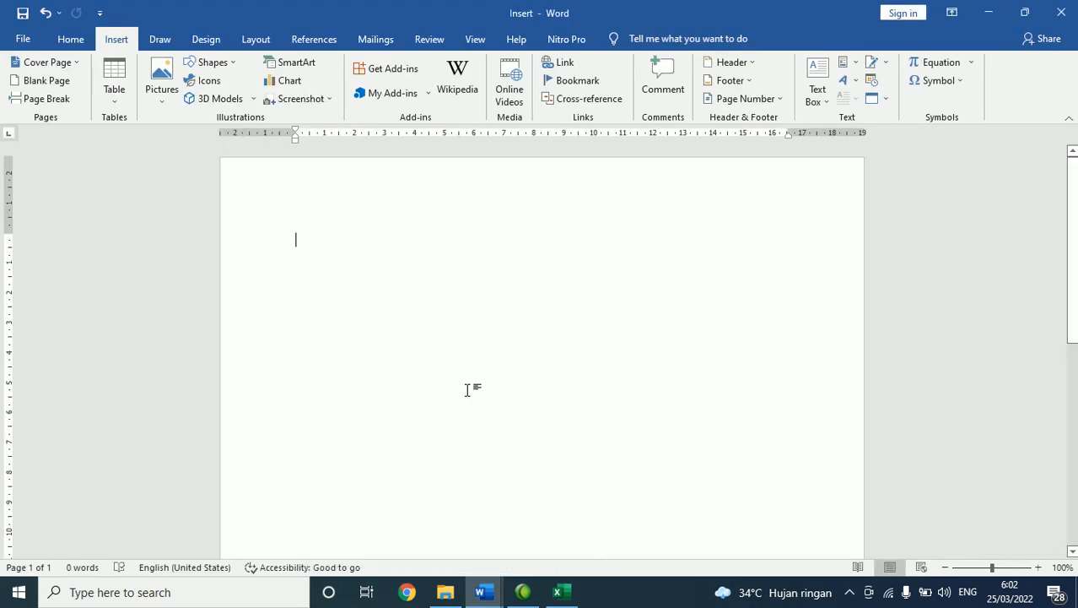
click(286, 81)
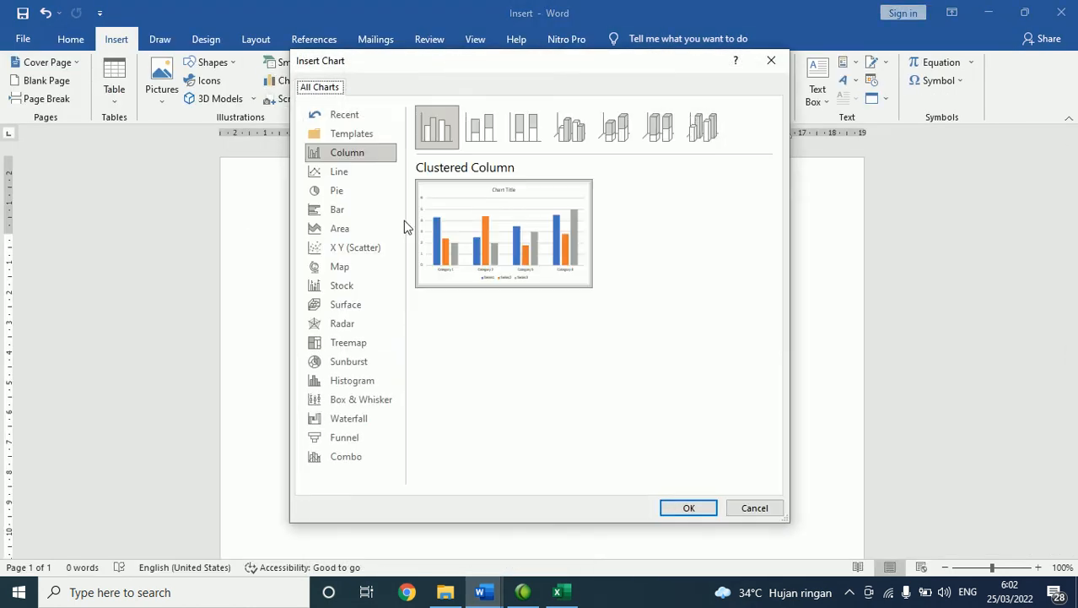
click(482, 123)
click(519, 124)
mouse_move(497, 233)
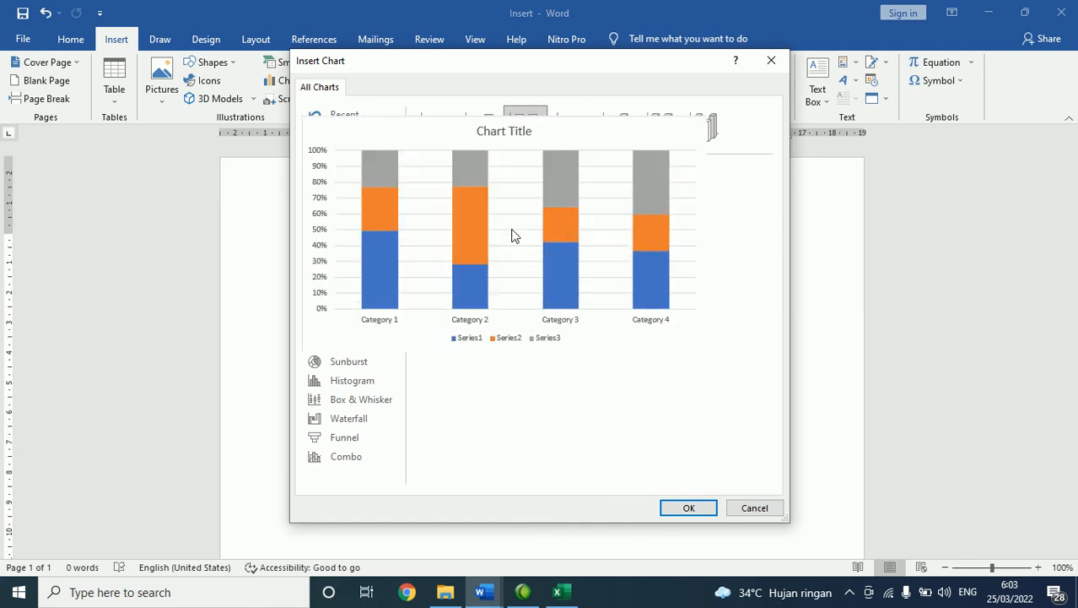
click(686, 508)
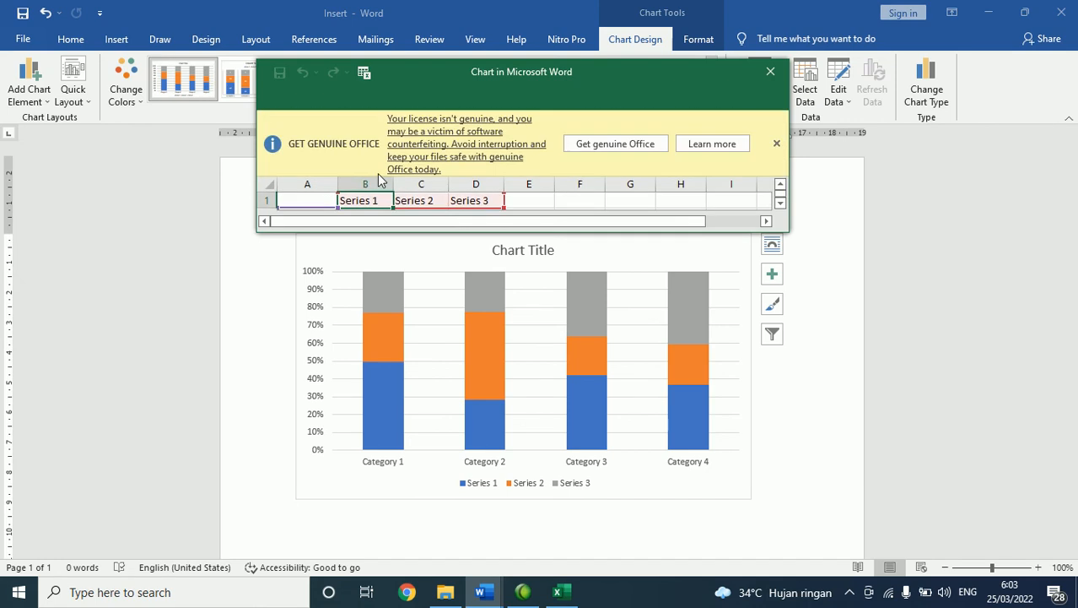
click(776, 144)
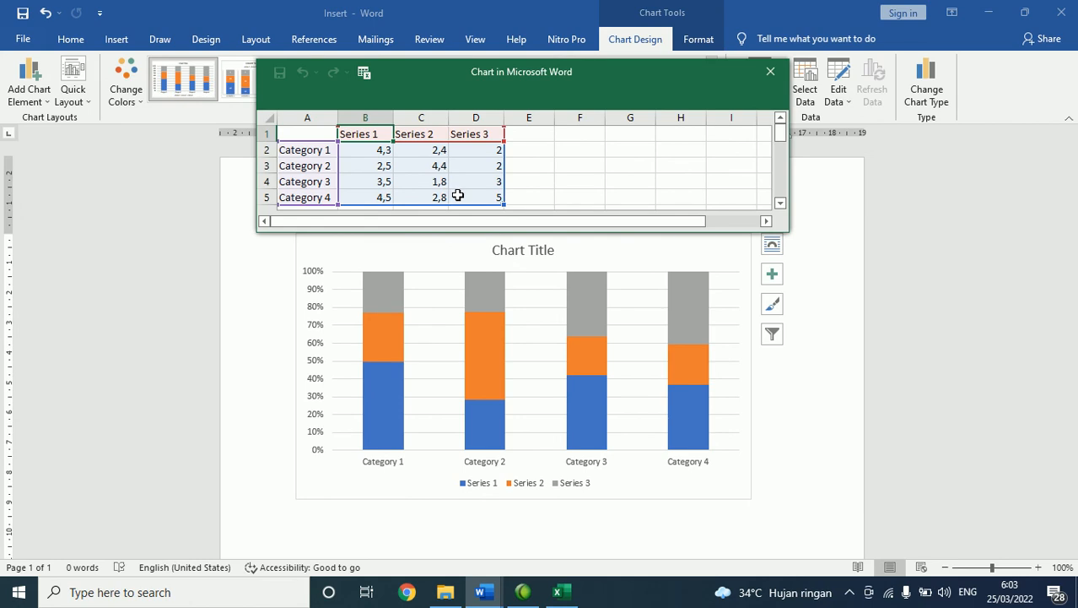
click(771, 73)
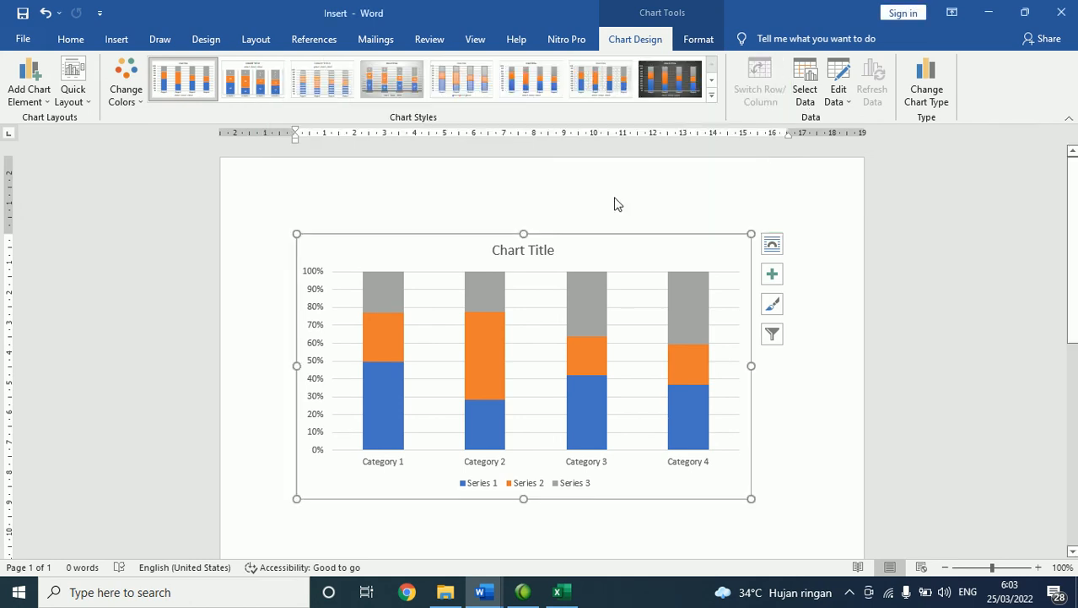
Step: Cut the stacked column chart from the page
click(609, 243)
key(ctrl+x)
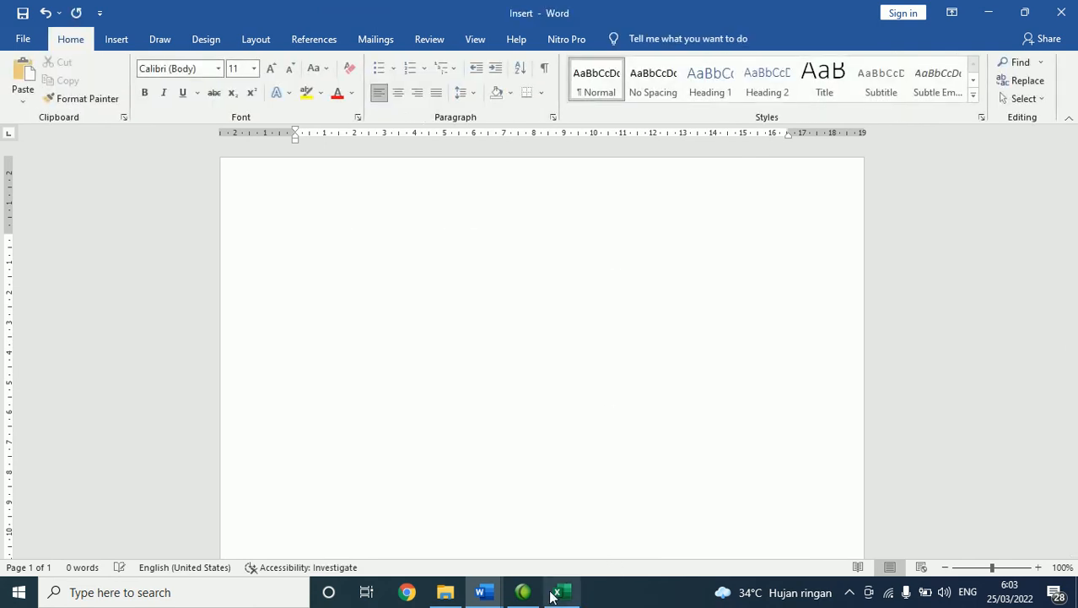
Step: Switch to the Excel workbook Book1 and enter the heading Tahun in cell D5
click(550, 594)
click(284, 456)
click(219, 286)
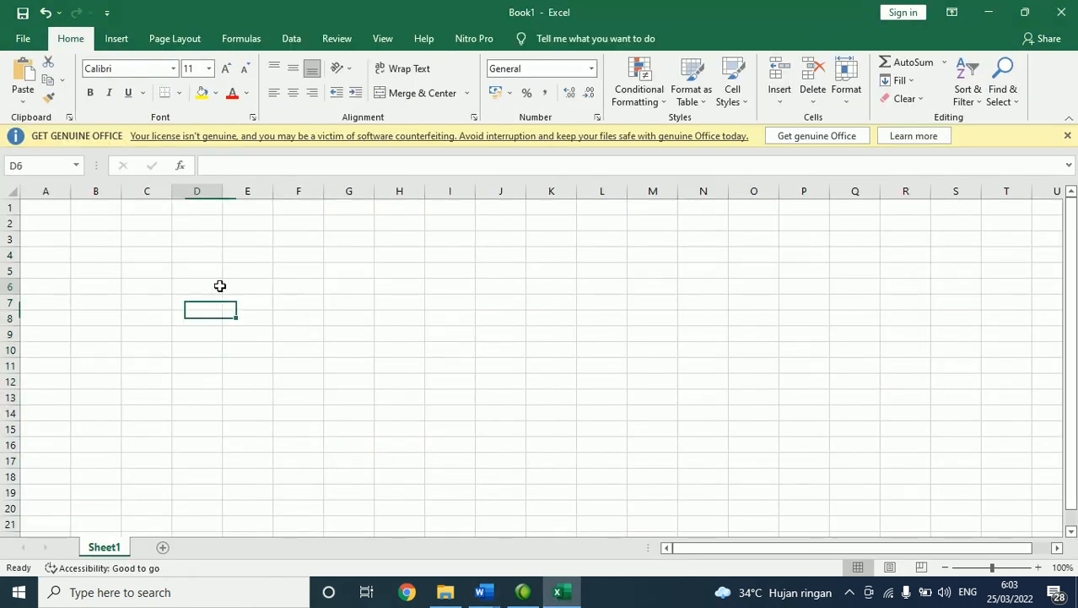
click(203, 271)
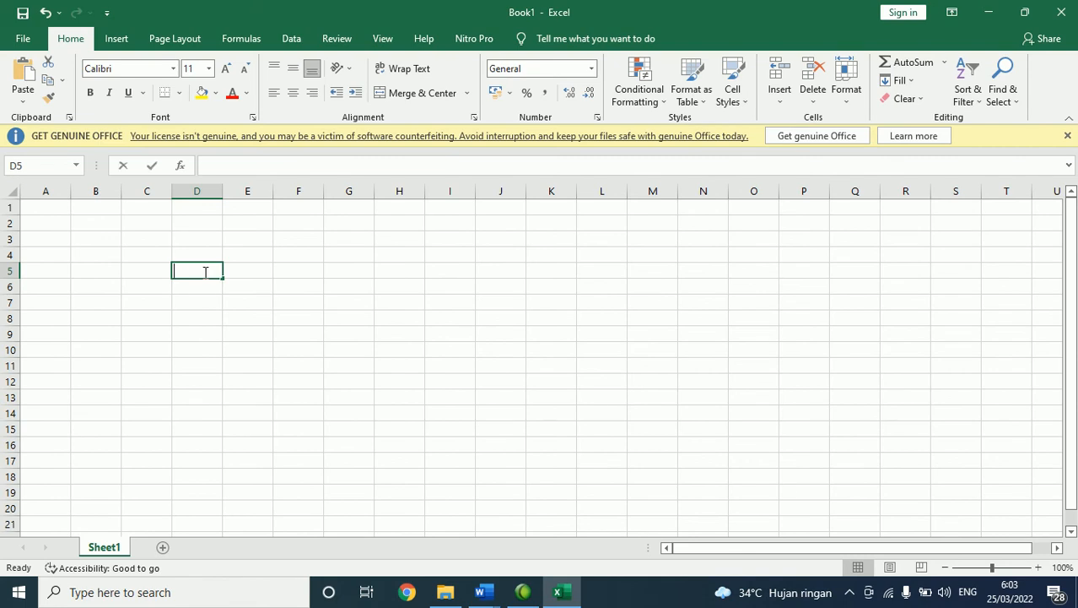
text(Tahun)
key(Return)
text(20)
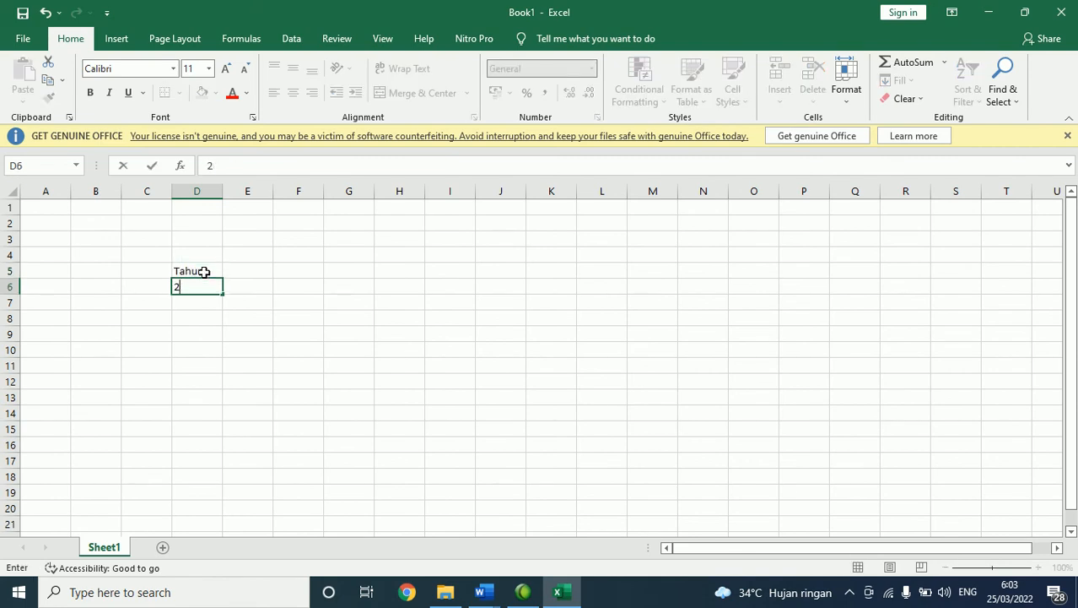
click(203, 272)
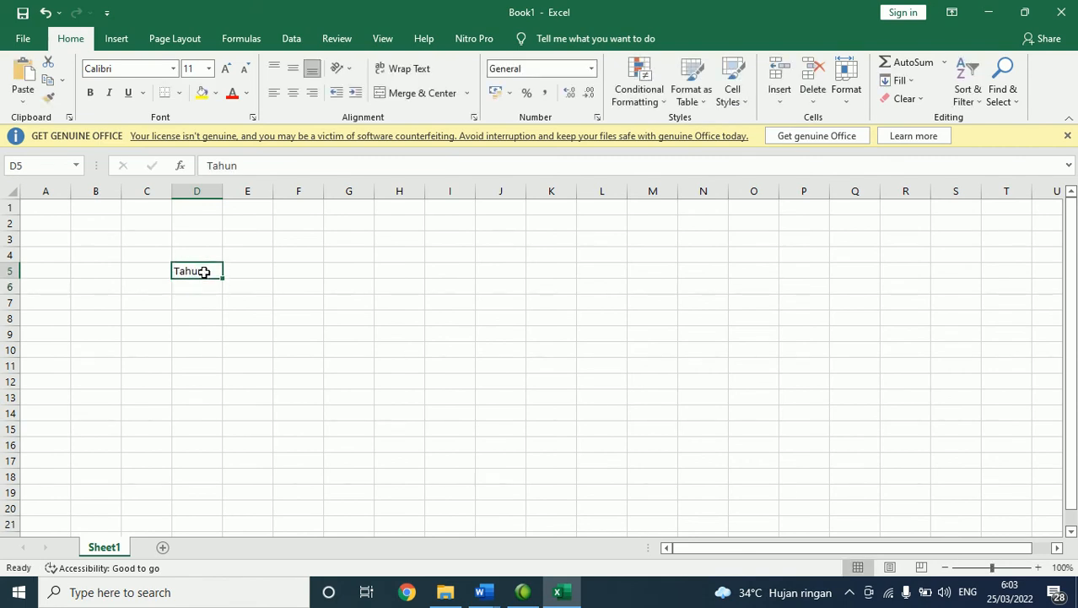
key(Return)
click(203, 272)
key(Right)
click(204, 272)
key(Return)
Step: Enter the years 2020, 2021 and 2022 in cells D6:D8
text(2020)
key(Return)
text(2021)
key(Return)
text(2022)
key(Tab)
Step: Enter the heading Persen in cell E5 and the values 90, 80 and 60 in E6:E8
key(Up)
key(Up)
key(Up)
text(P)
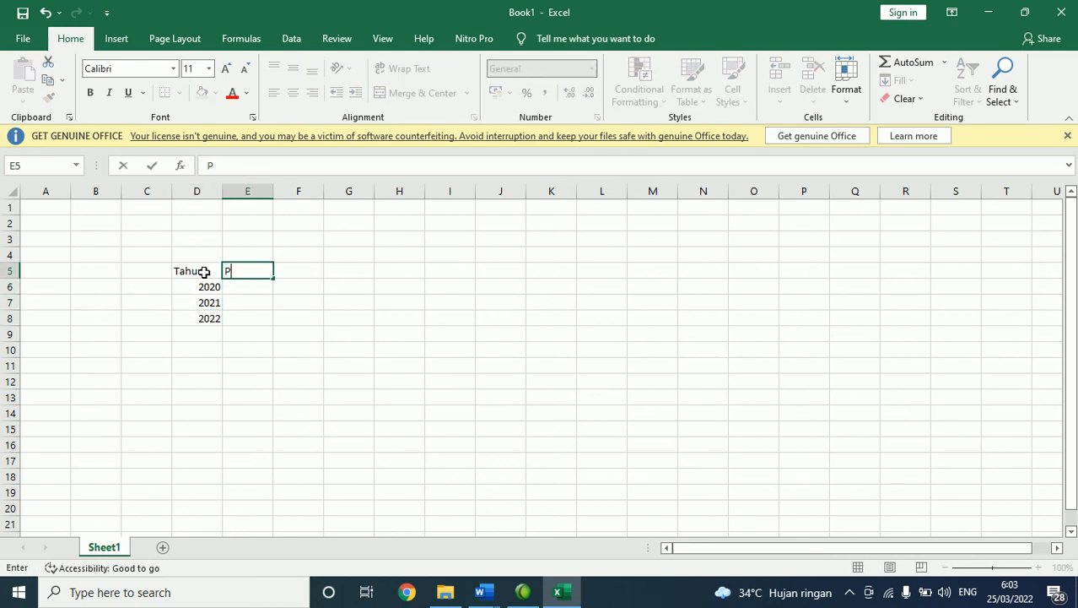
key(Return)
text(90)
key(Return)
text(80)
key(Return)
text(60)
key(Return)
Step: Insert a clustered column chart from the table in cells D5:E8
key(Up)
key(Up)
key(Up)
key(Left)
key(Up)
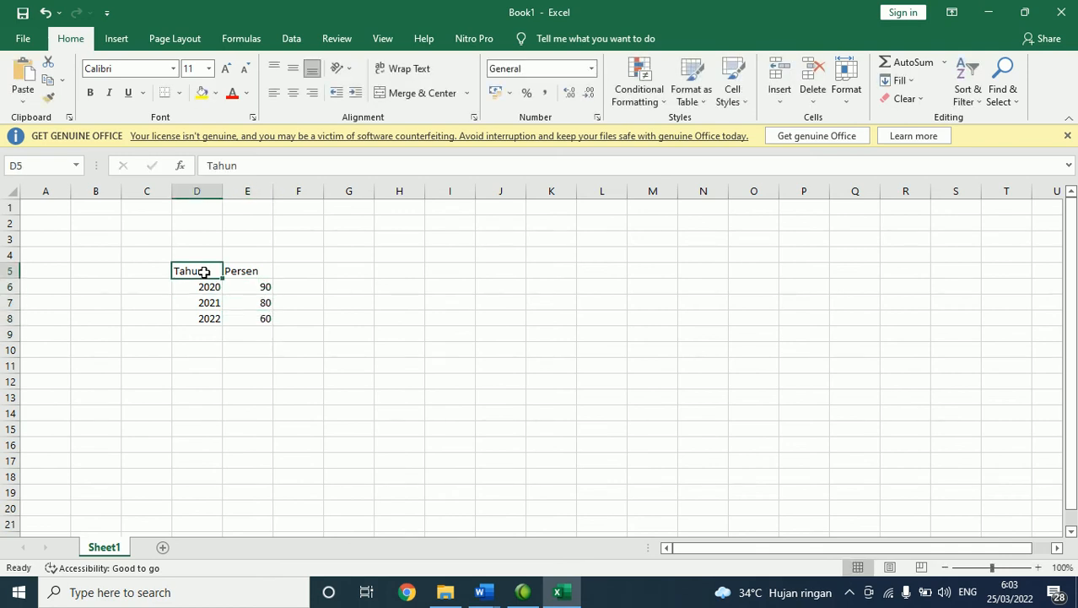
key(shift+Down)
key(shift+Down)
key(shift+Right)
key(shift+Down)
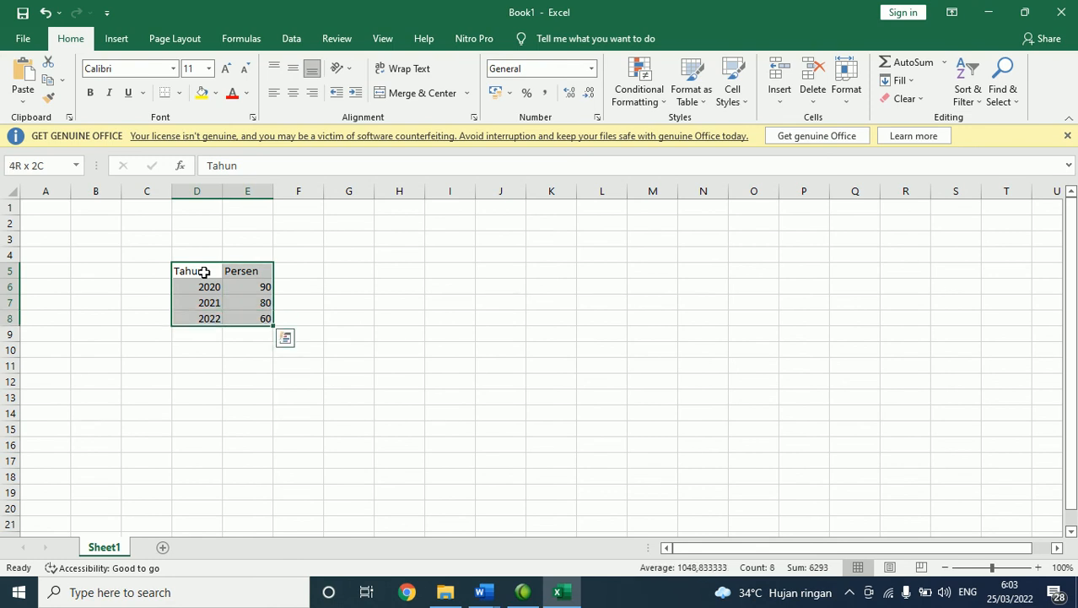
click(122, 40)
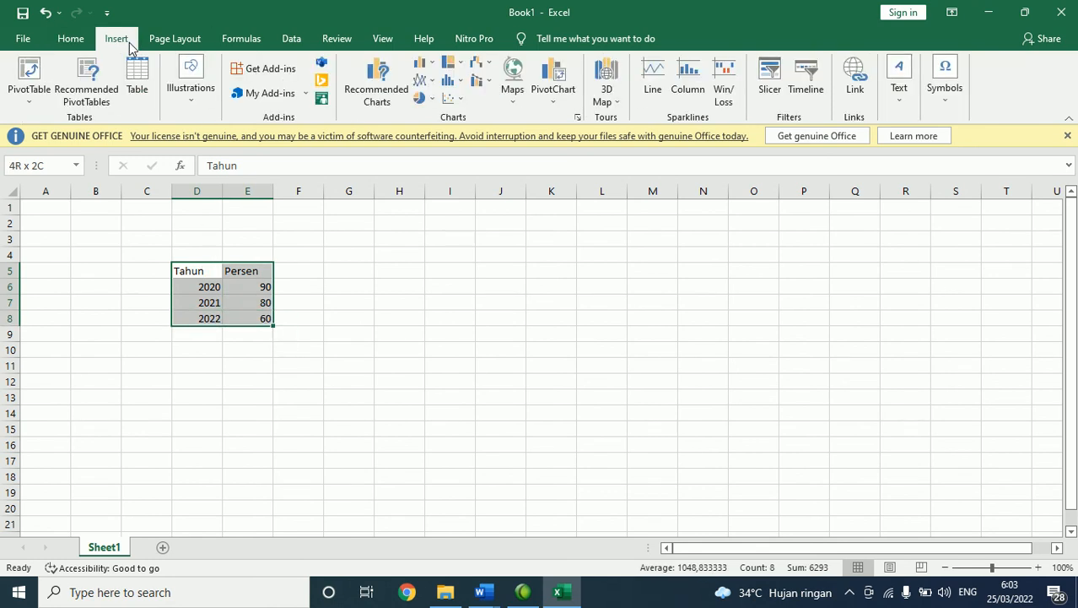
click(422, 68)
click(434, 112)
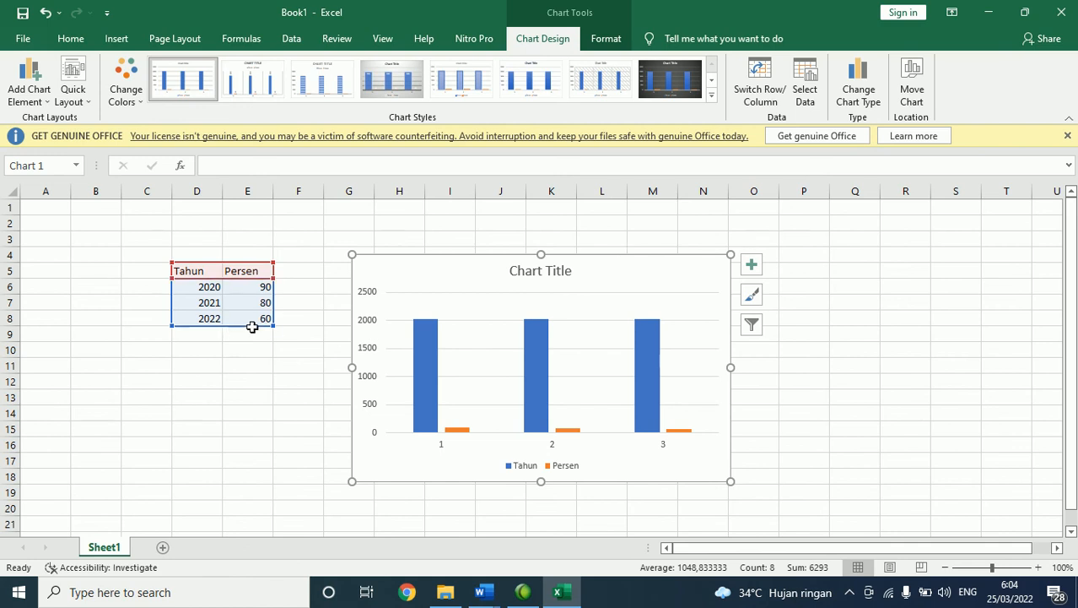
Step: Undo the chart insertion and the last cell entry
key(ctrl+z)
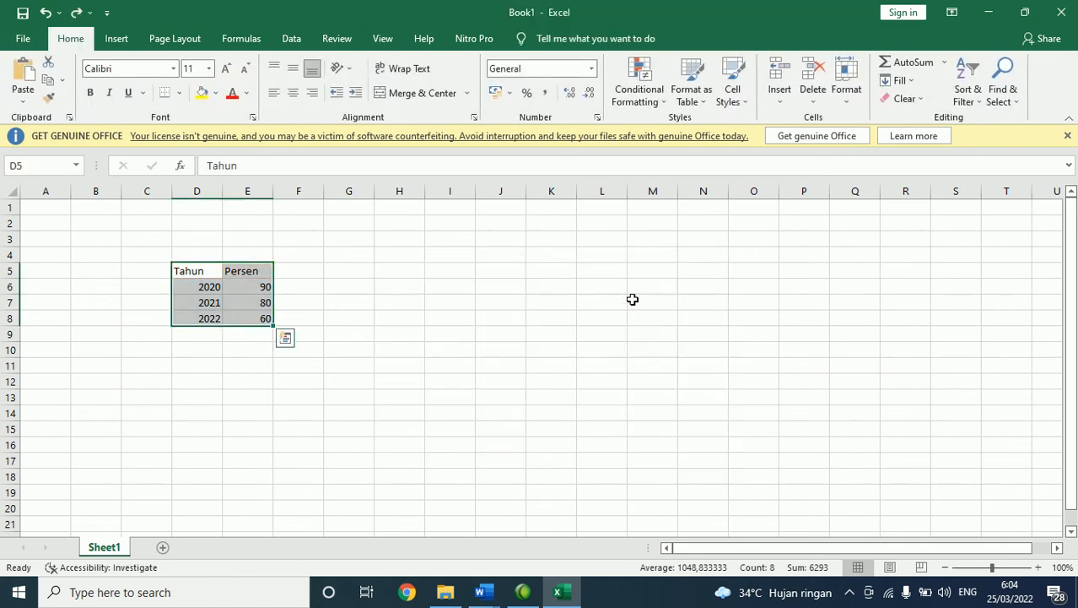
key(ctrl+z)
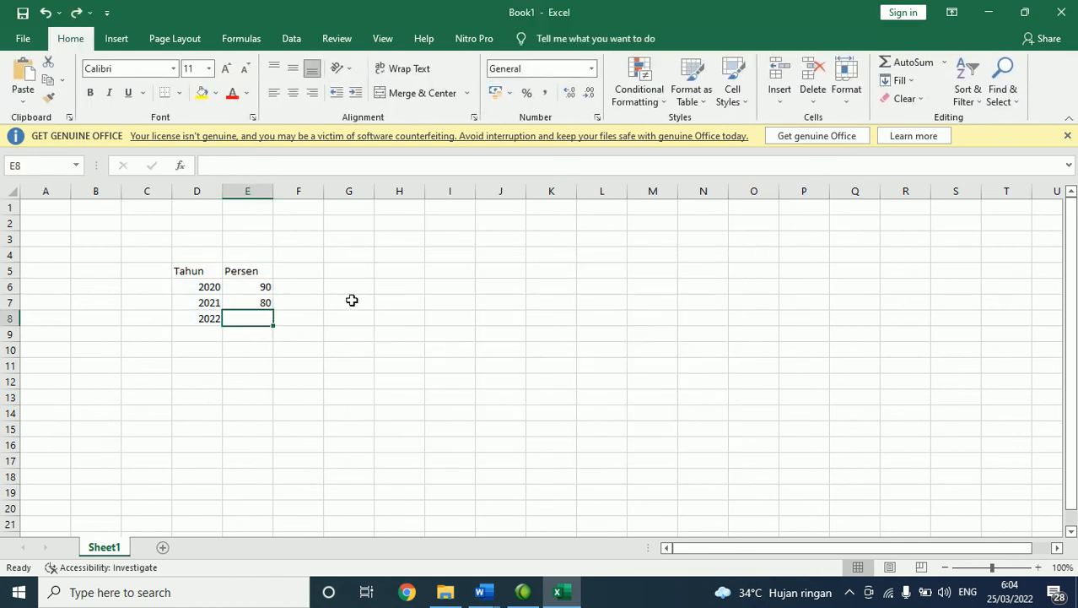
Step: Switch back to the Word document Insert and insert a clustered column chart
click(481, 592)
click(413, 530)
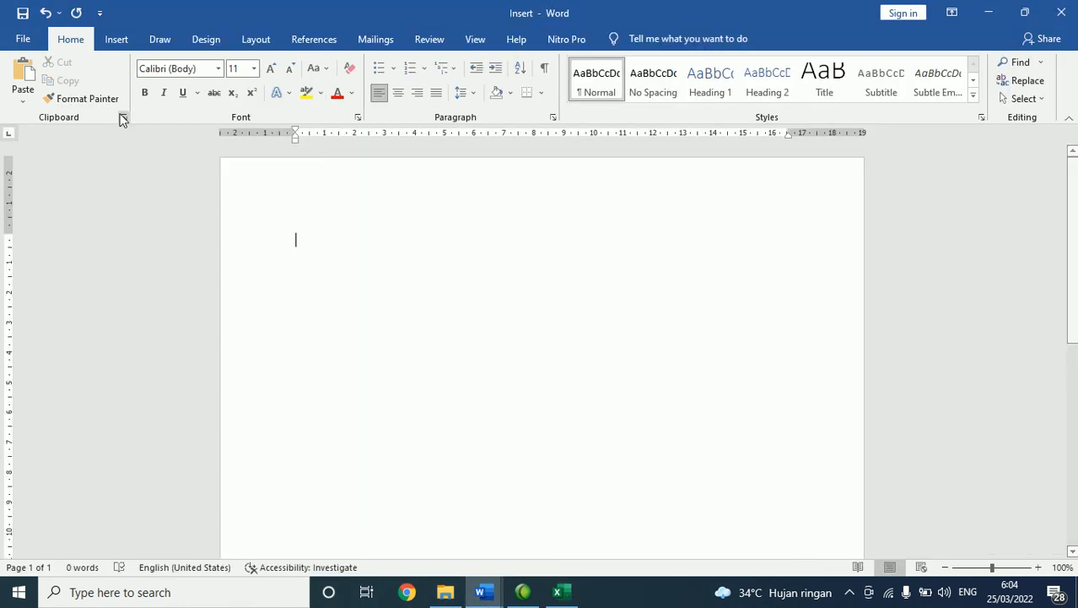
click(117, 38)
click(287, 81)
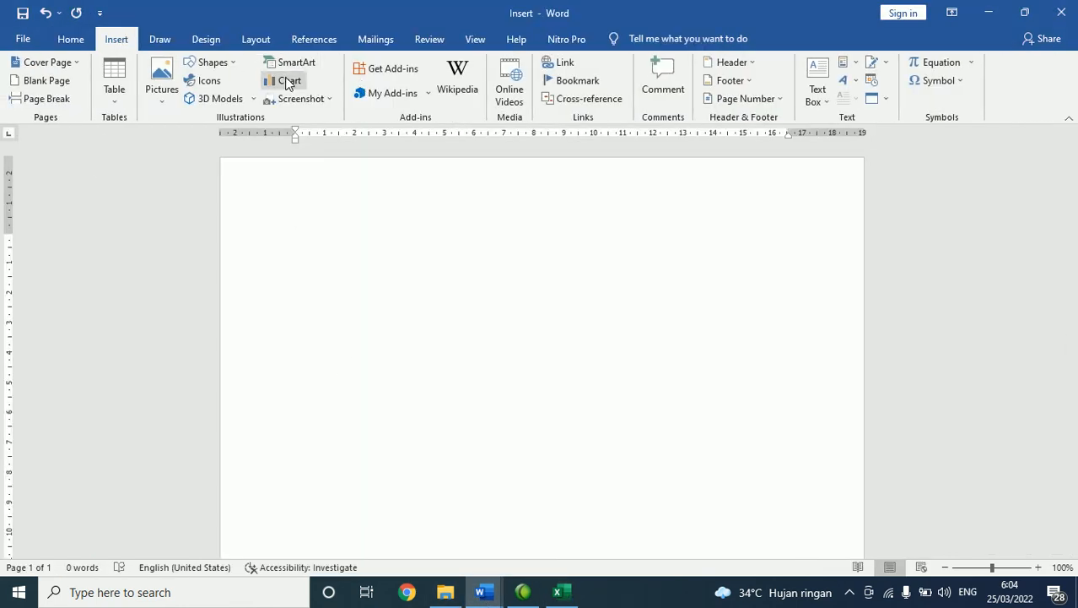
mouse_move(546, 223)
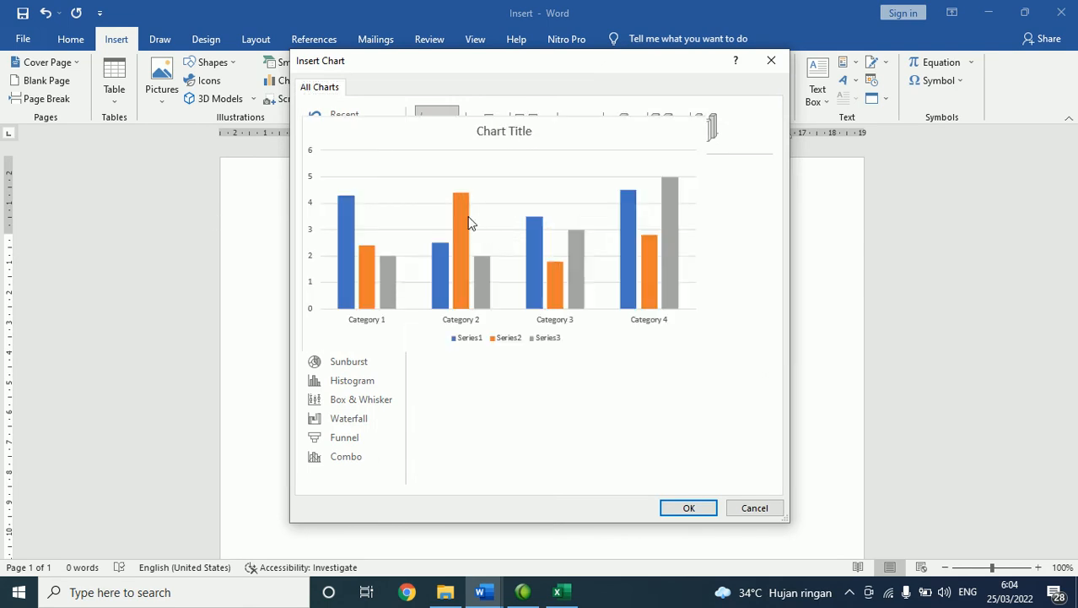
click(691, 507)
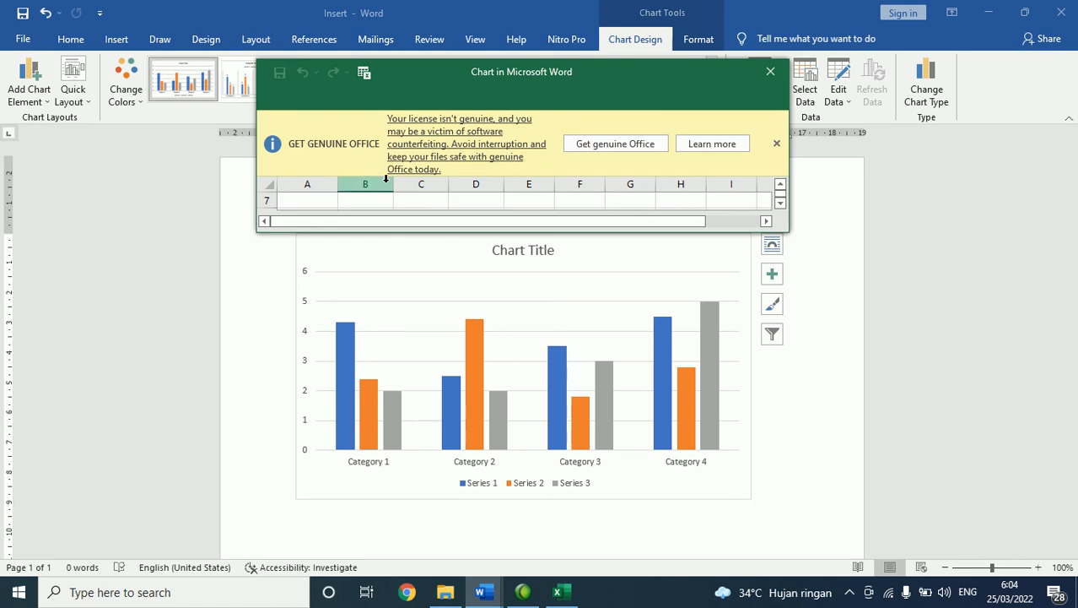
Step: Enlarge the chart's data sheet window and rename the series in B1:D1 as 2020, 2021 and 2022
drag(719, 233, 720, 404)
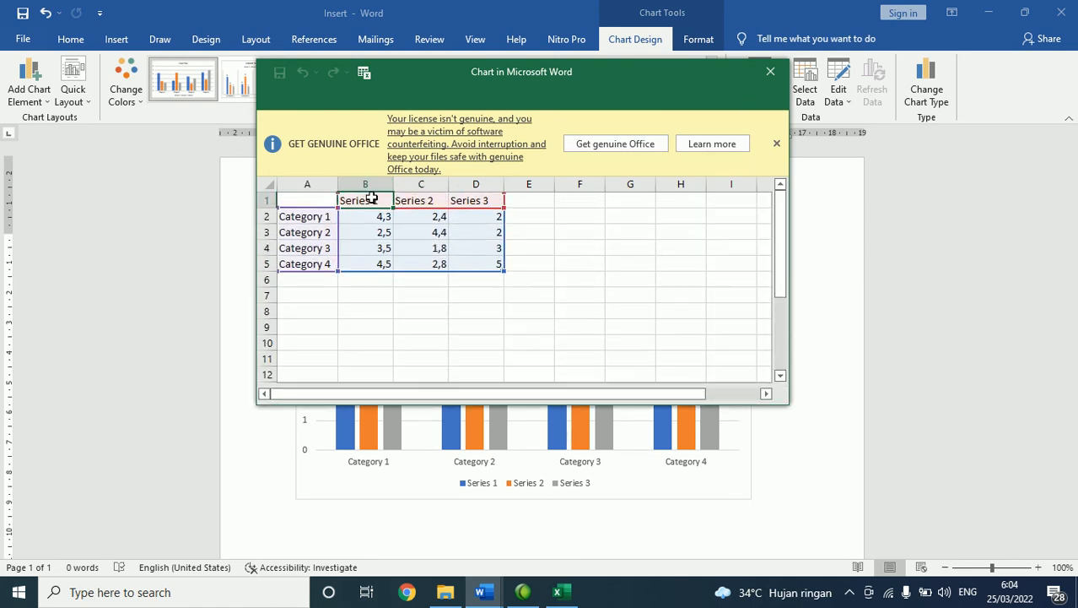
text(Tahu)
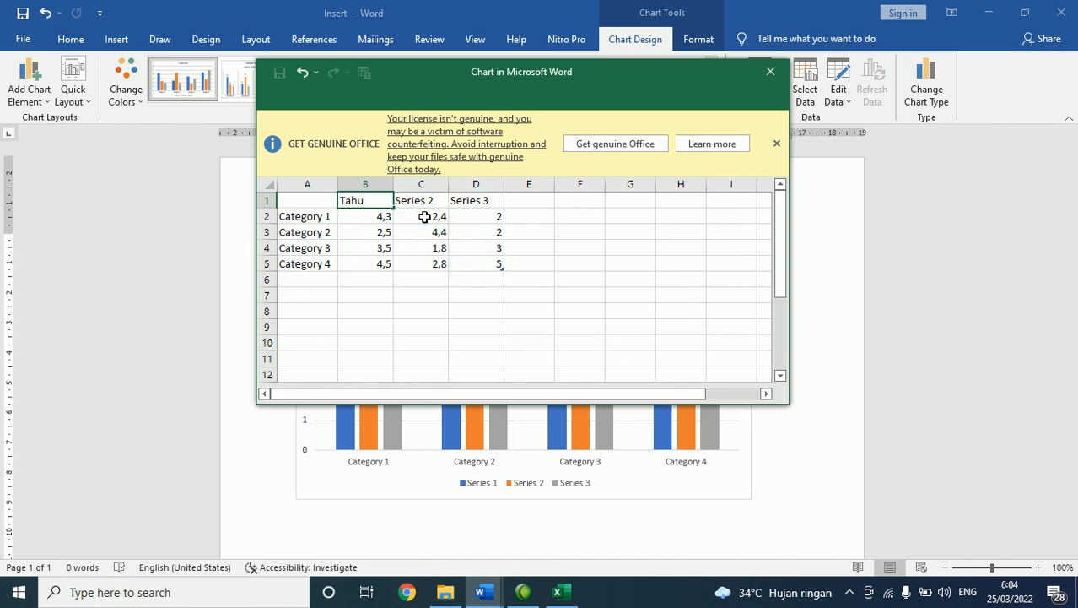
key(Tab)
text(20)
key(Tab)
text(2022)
key(Return)
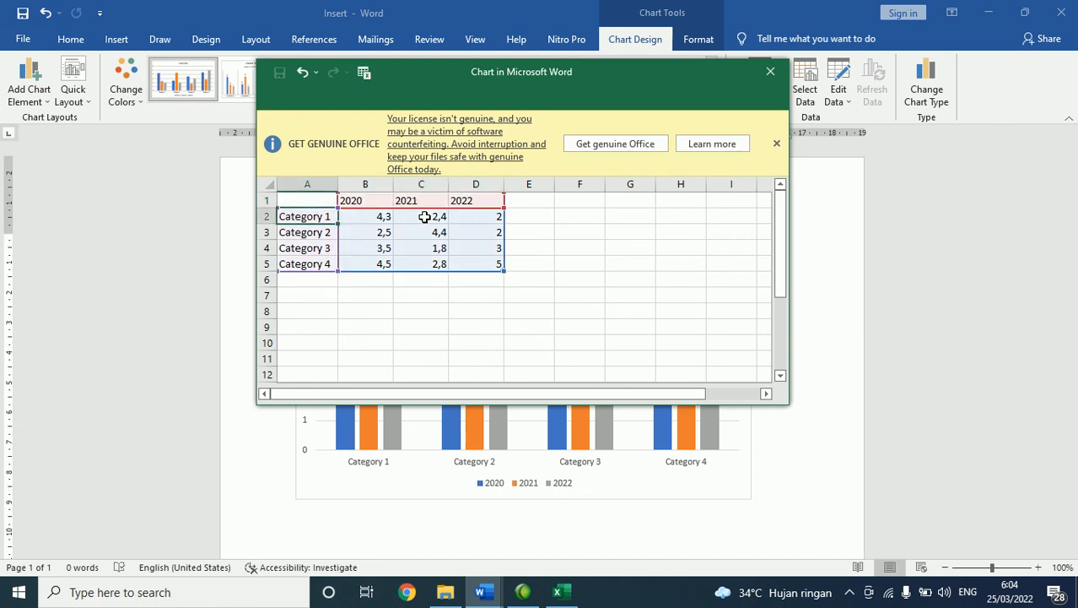
Step: Rename the categories in A2:A5 as Buku, Pulpen, Penggaris and Rol, and close the chart's data sheet
text(Buku)
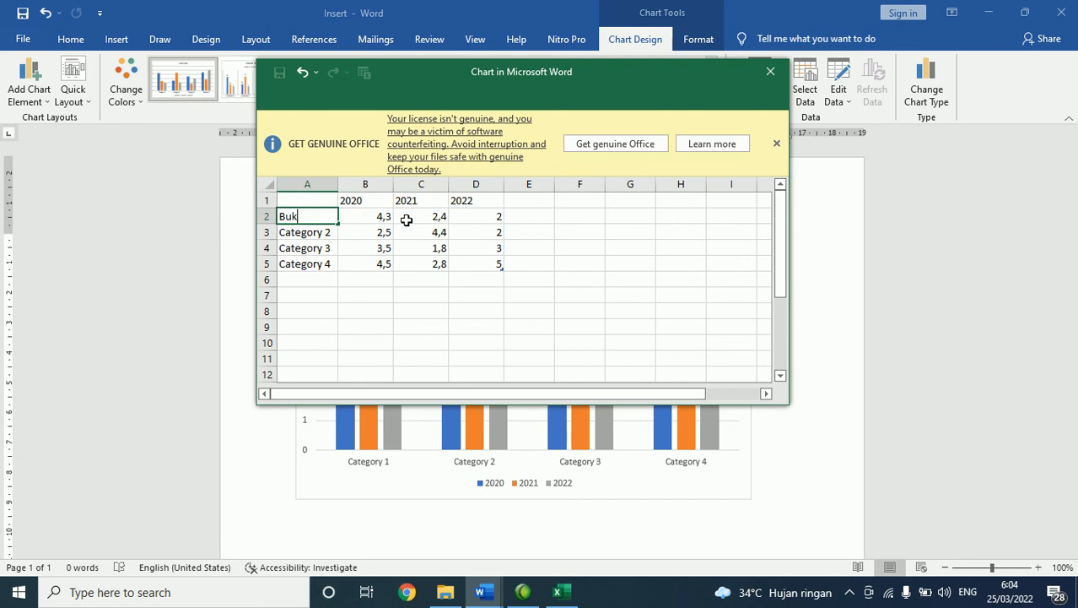
key(Return)
key(Tab)
text(P)
key(Escape)
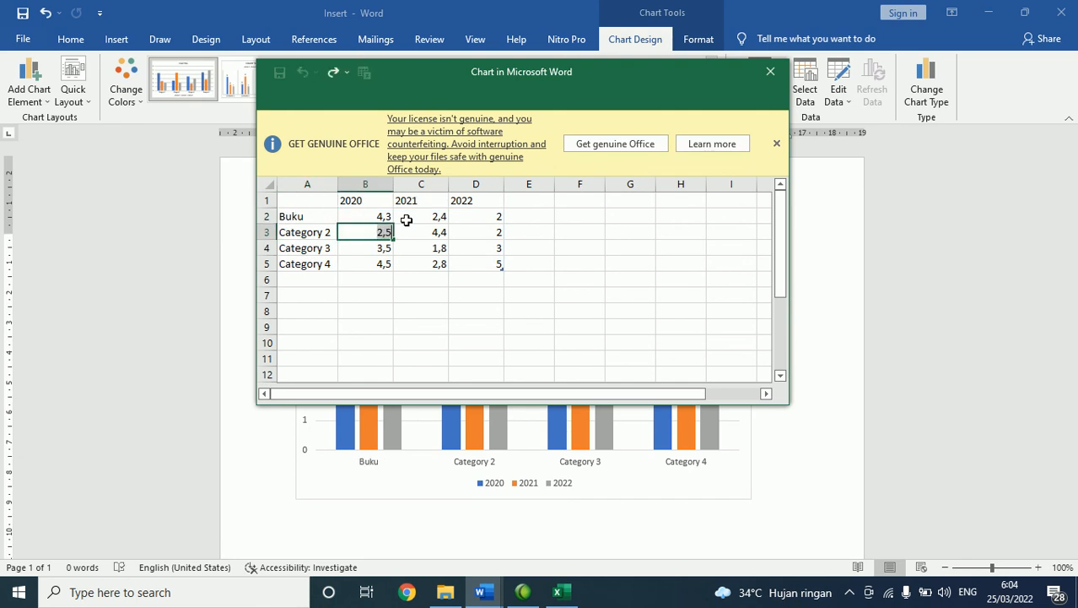
key(Left)
text(Pu)
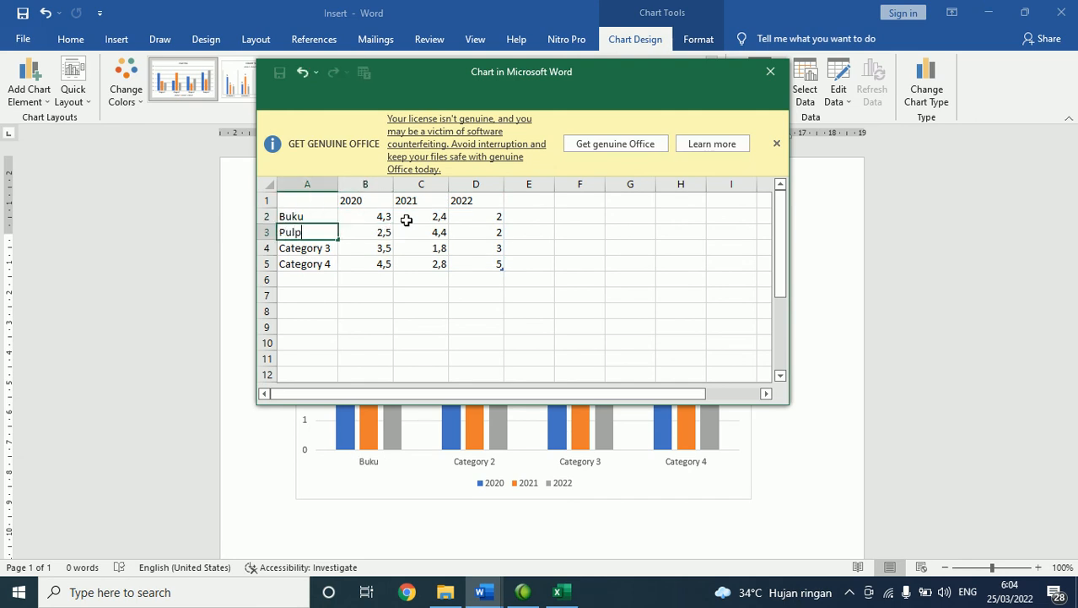
key(Return)
text(Pn)
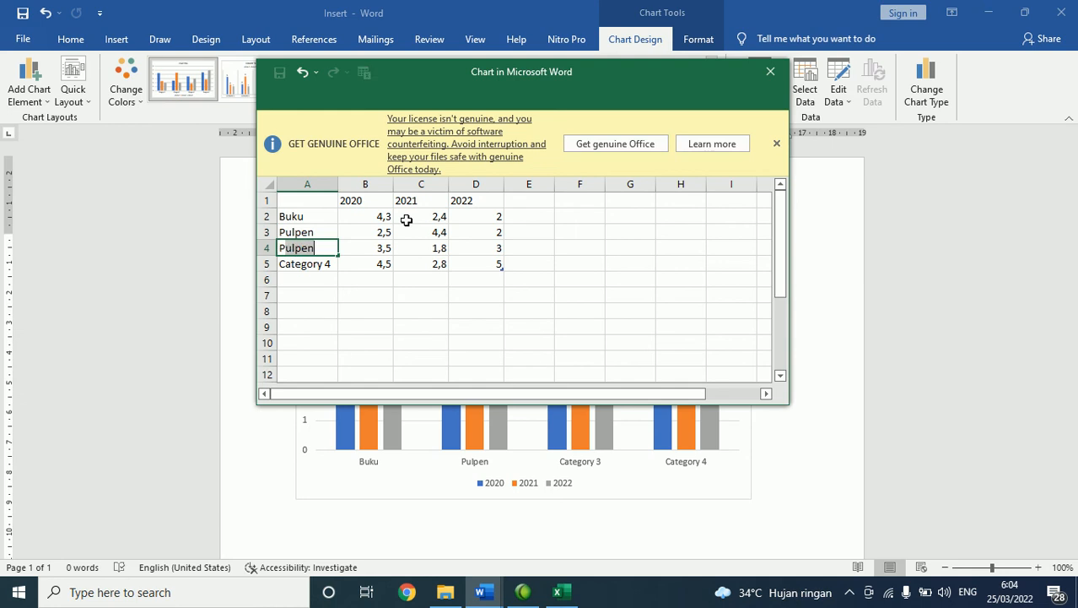
key(Return)
text(Rol)
key(Return)
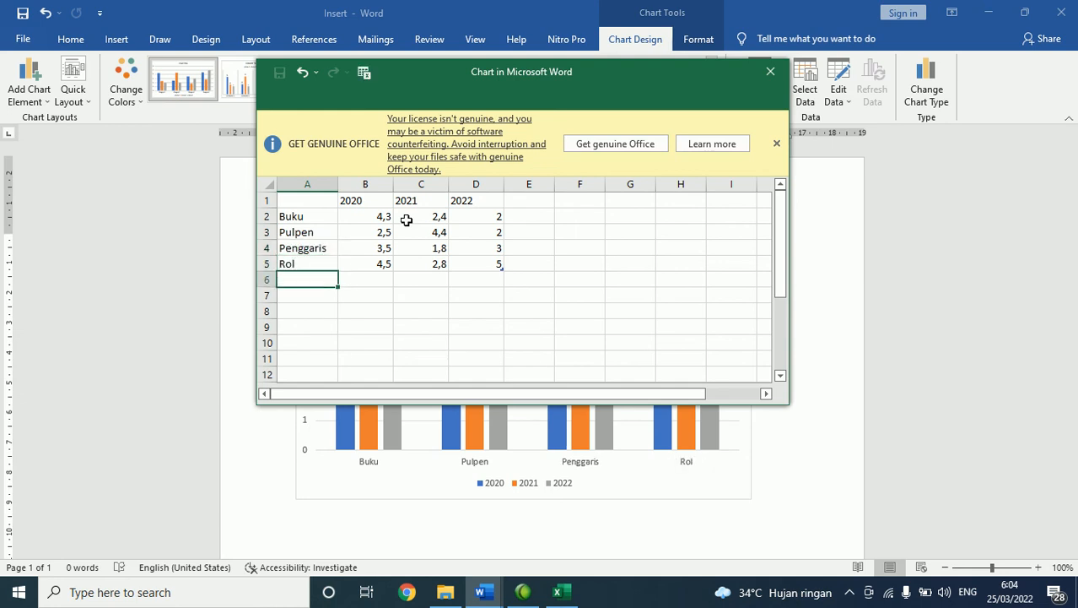
click(771, 72)
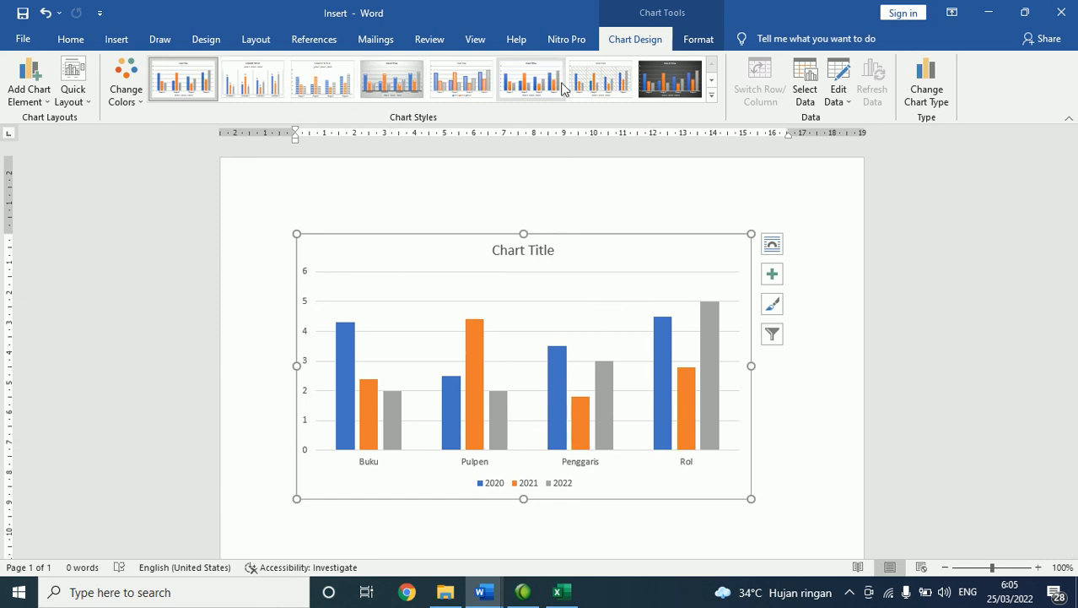
Step: Try several chart styles, return the chart to the first style, and preview the color palettes without applying one
click(679, 79)
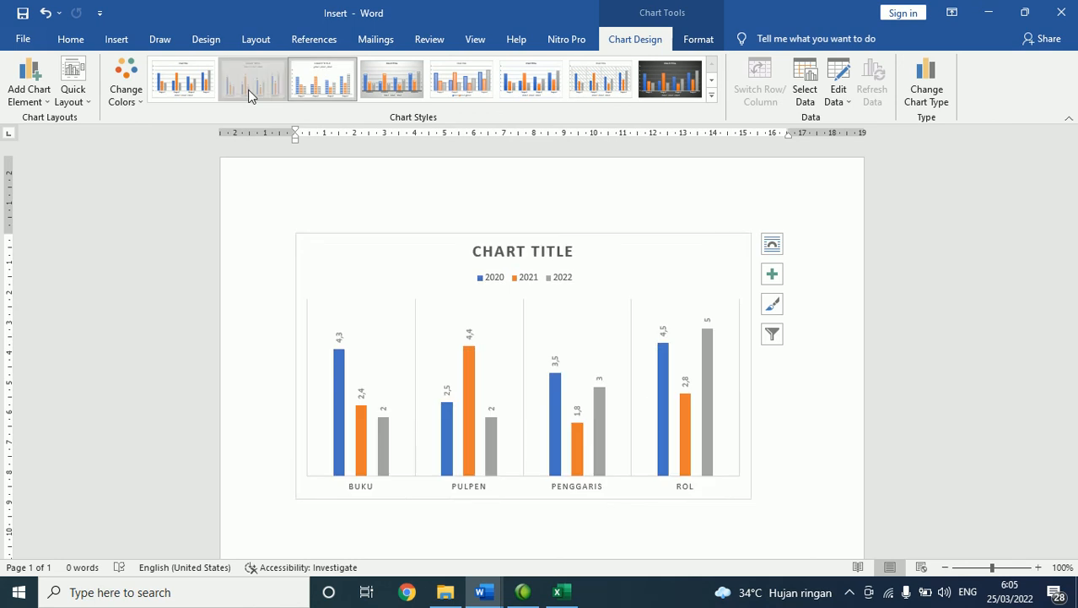
click(183, 79)
click(141, 97)
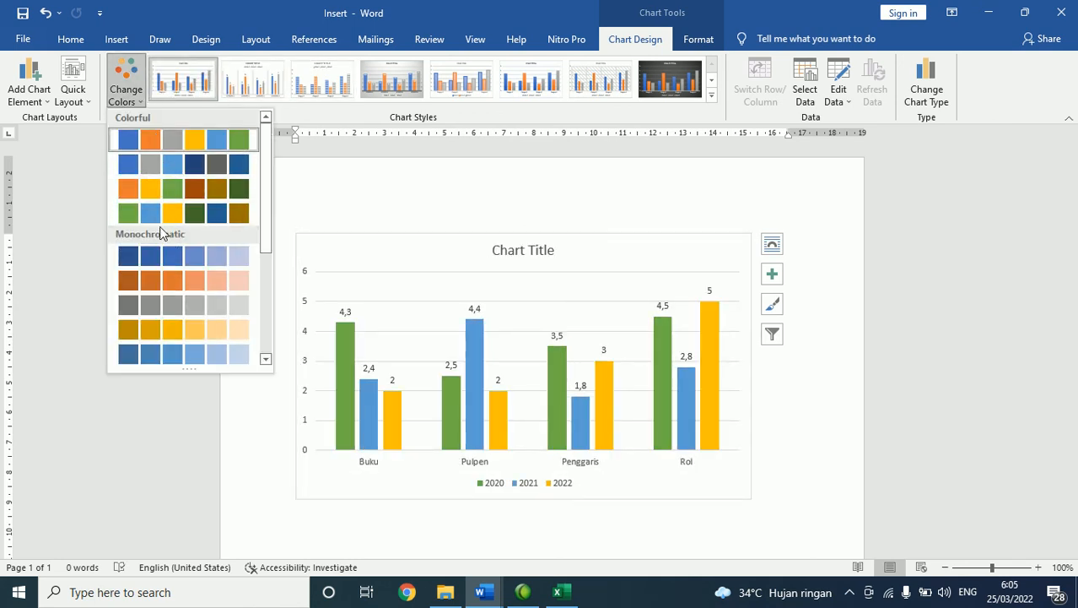
click(444, 187)
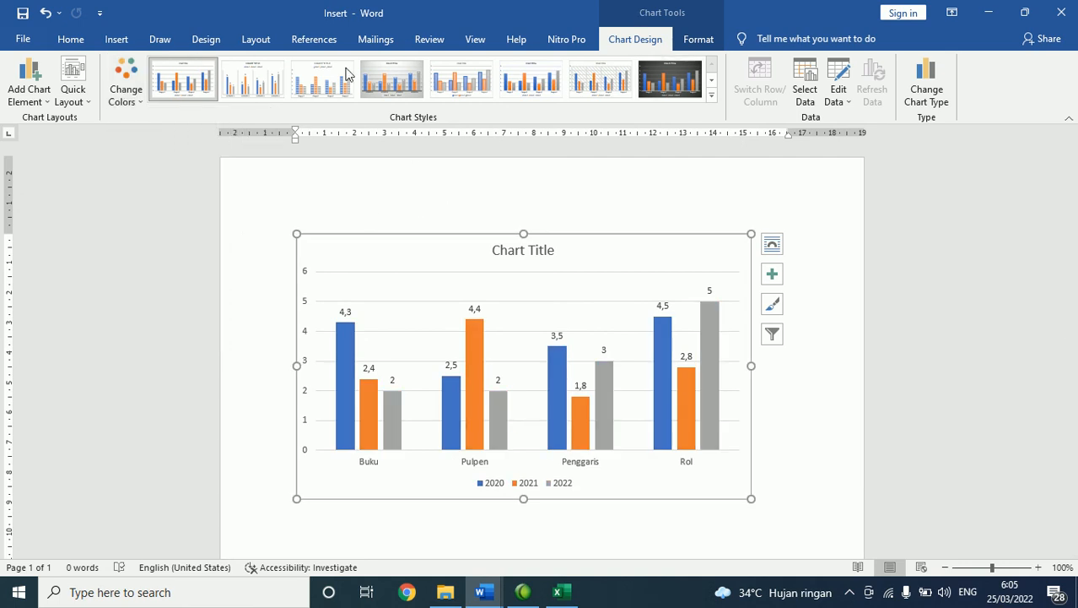
Step: Delete the clustered column chart, leaving the page empty
click(116, 39)
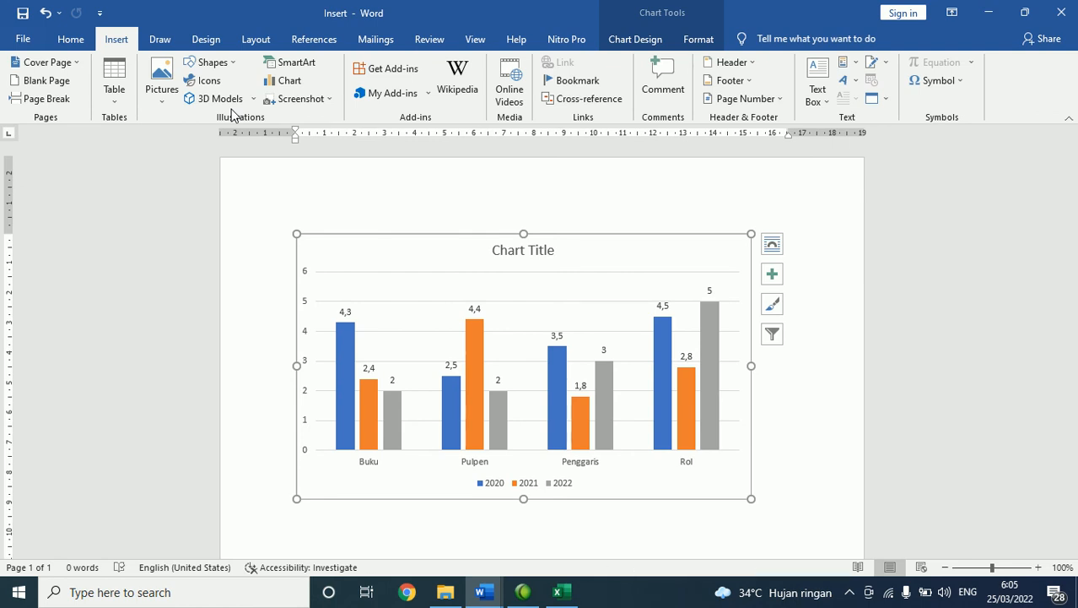
key(ctrl+a)
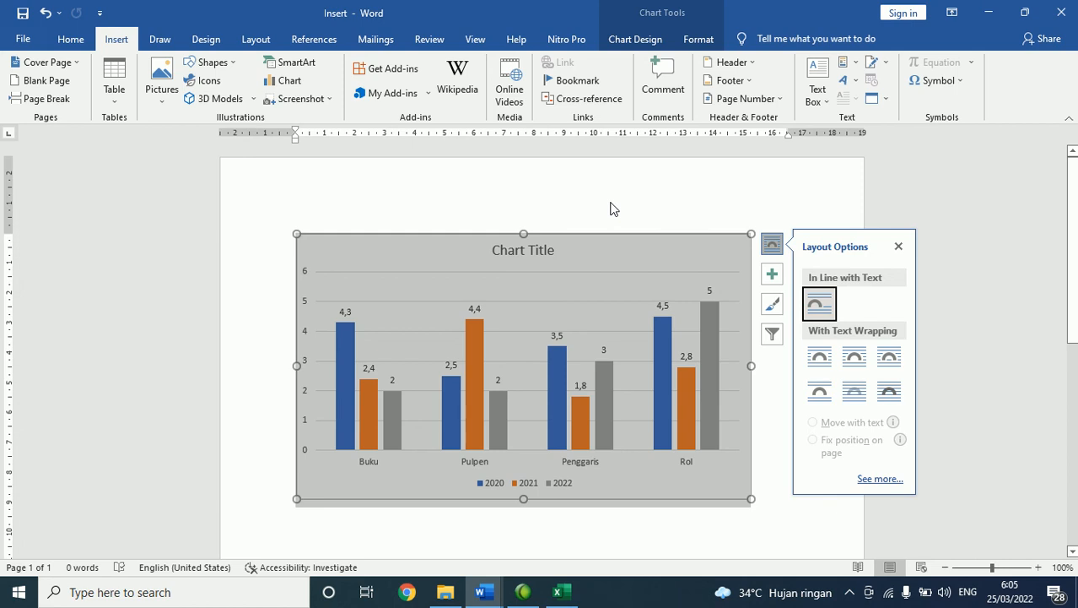
key(Escape)
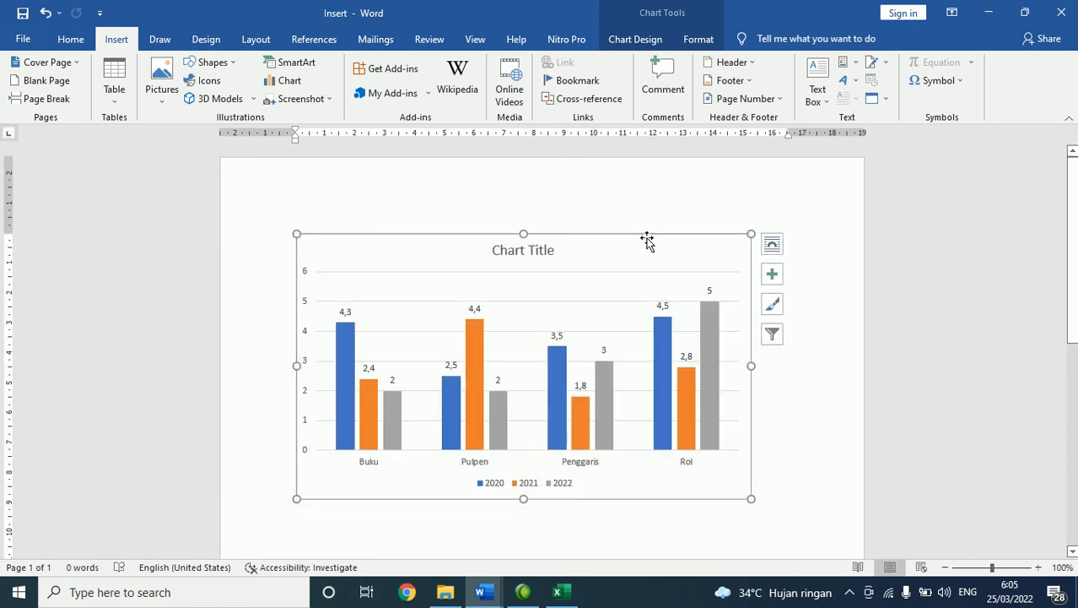
key(Delete)
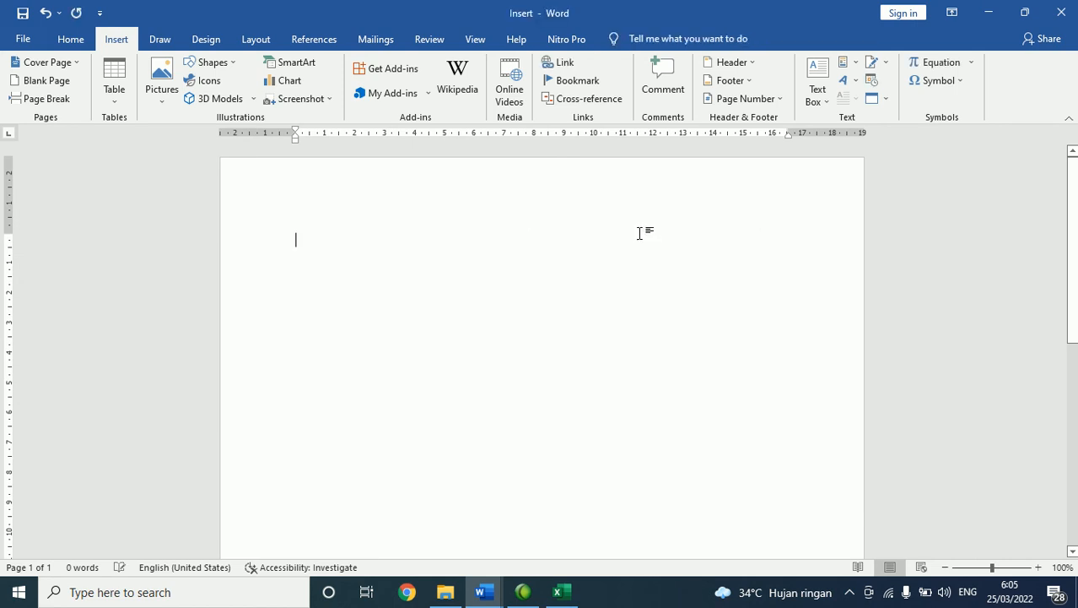
click(565, 61)
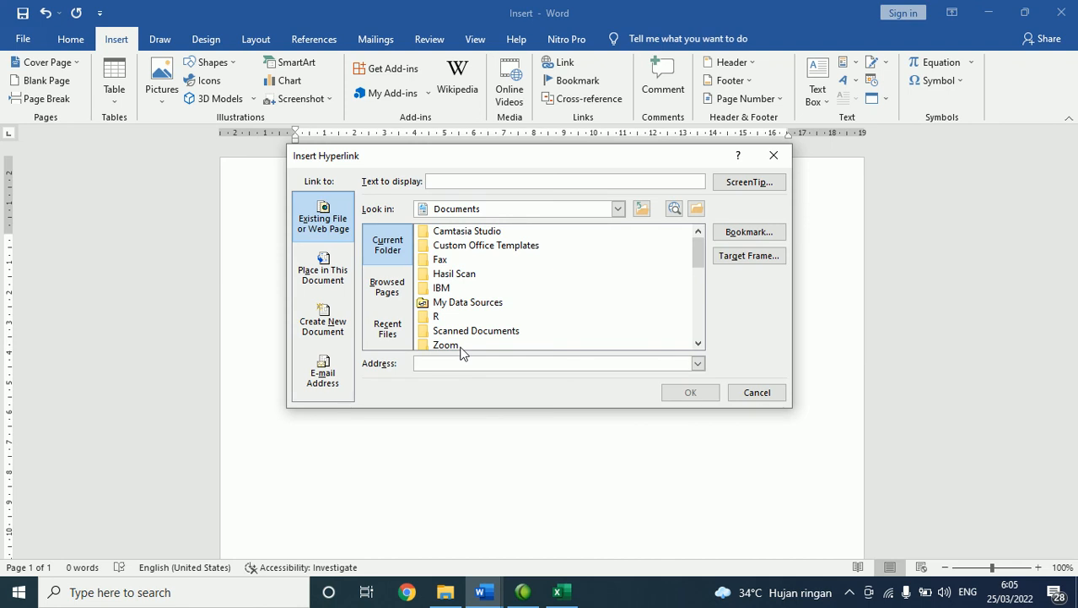
scroll(474, 315, down, 6)
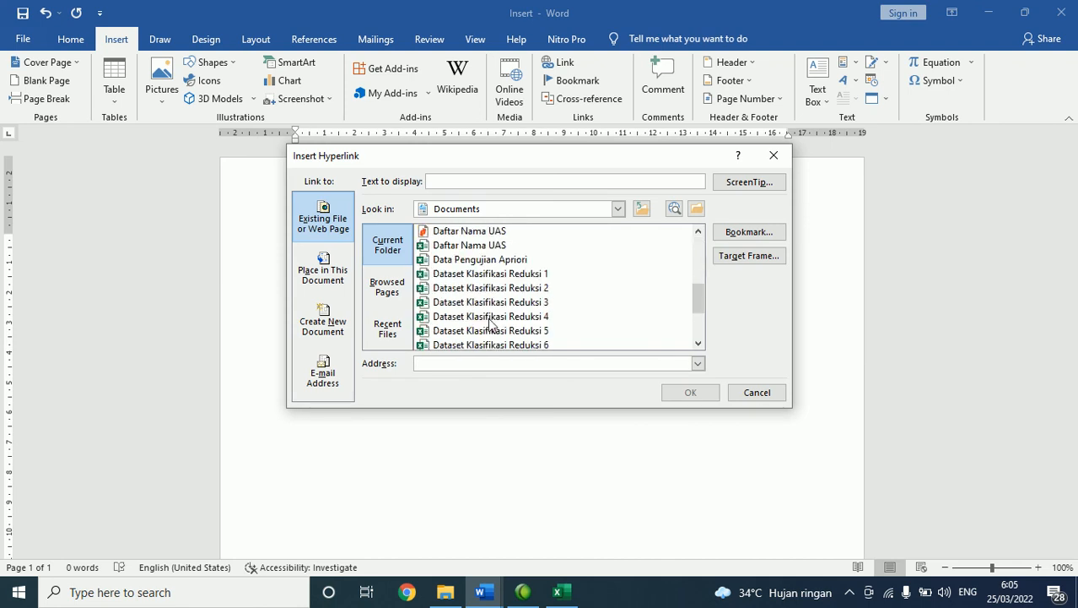
scroll(494, 320, up, 2)
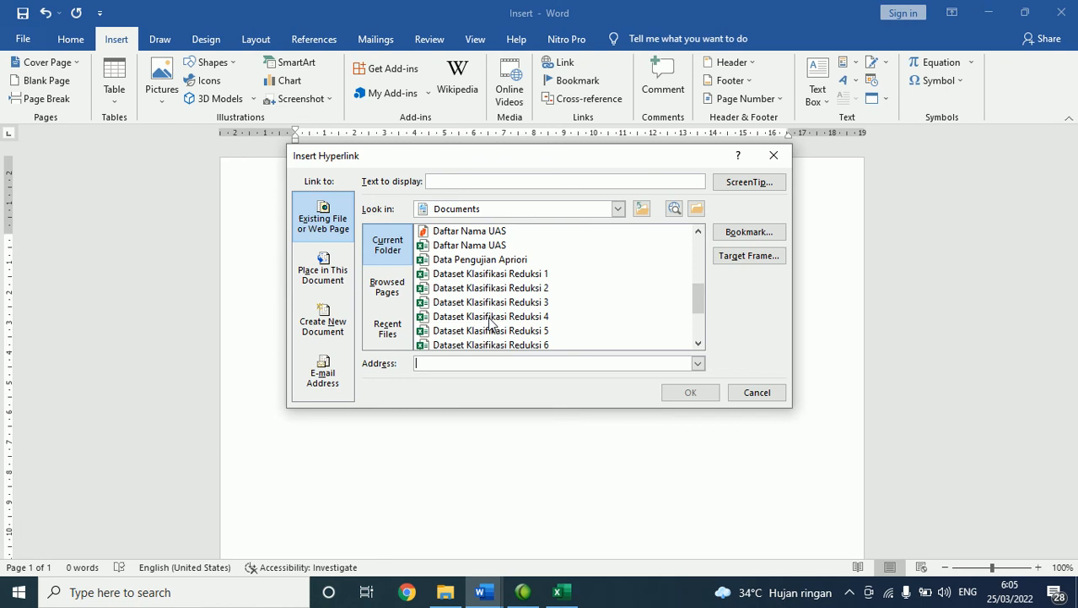
click(483, 233)
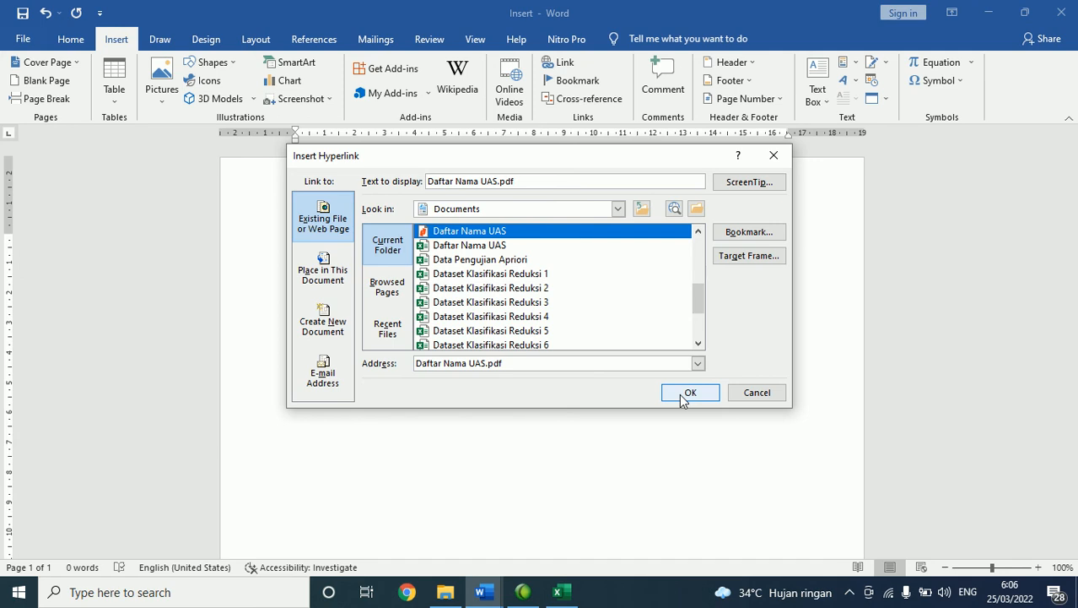
click(773, 155)
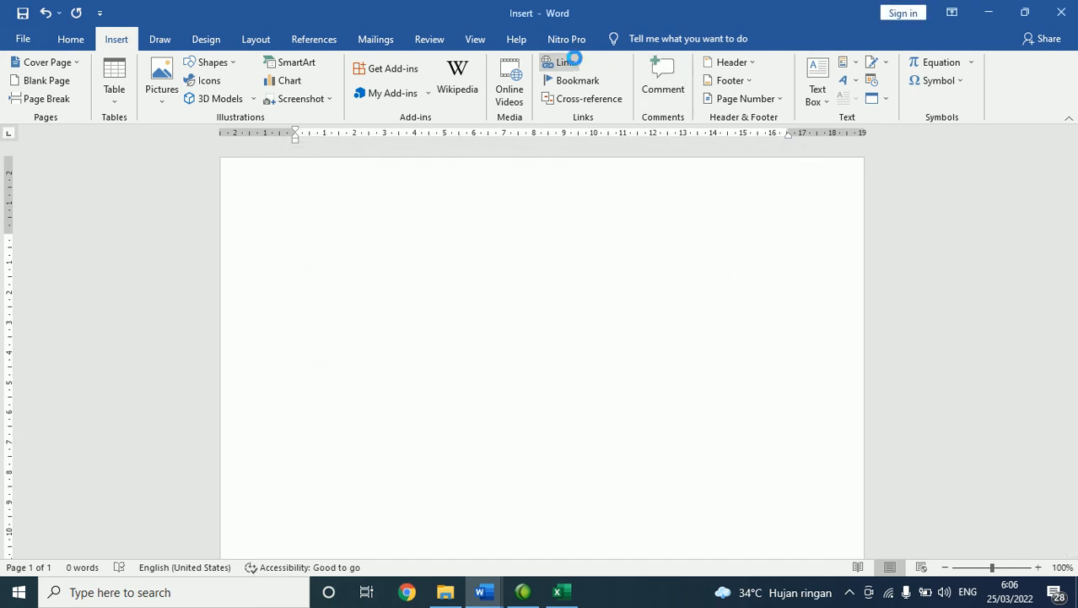
Step: Insert a hyperlink to the existing file Daftar Nama UAS.pdf from the Documents folder
click(565, 63)
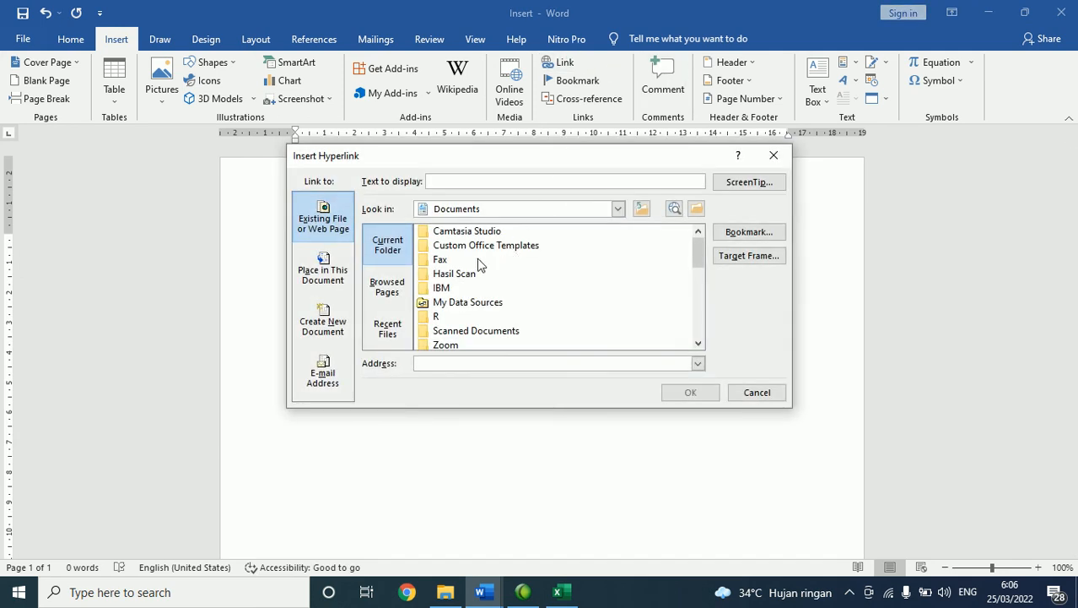
click(338, 233)
click(400, 281)
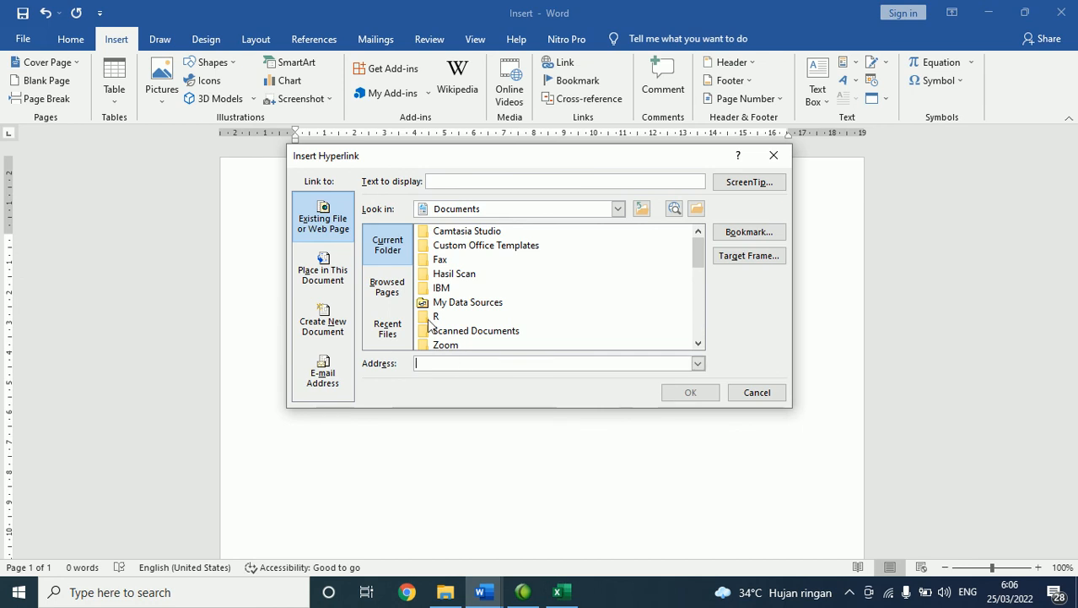
click(399, 288)
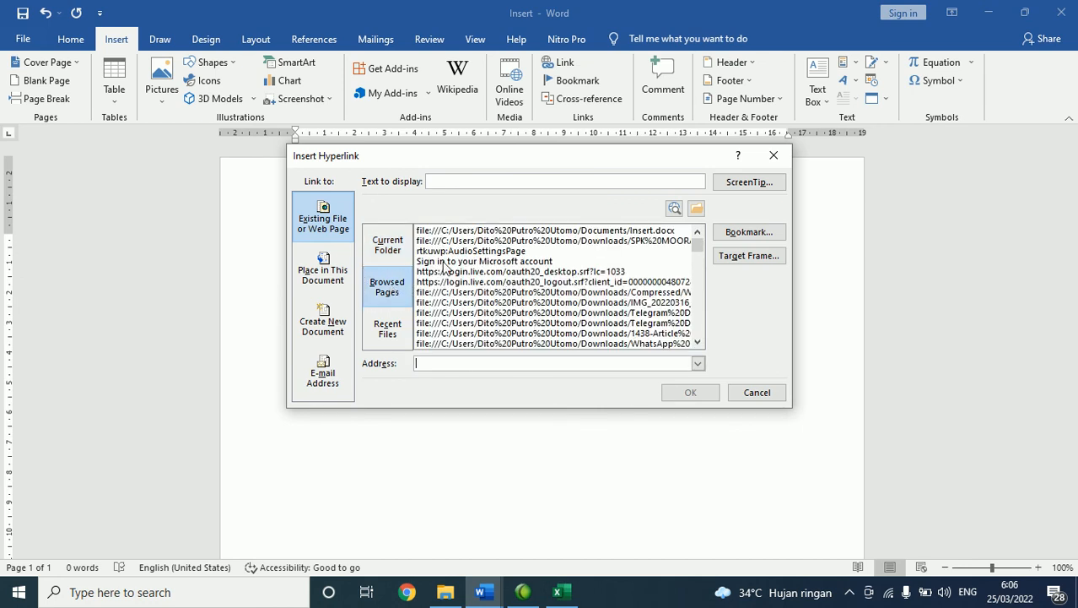
click(401, 243)
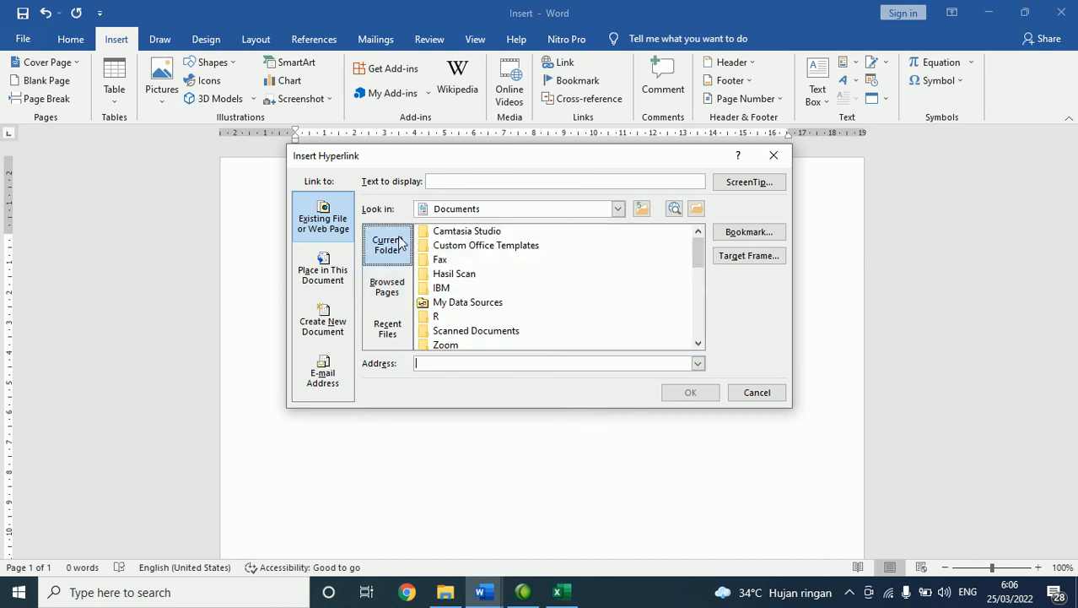
scroll(534, 282, down, 2)
click(498, 316)
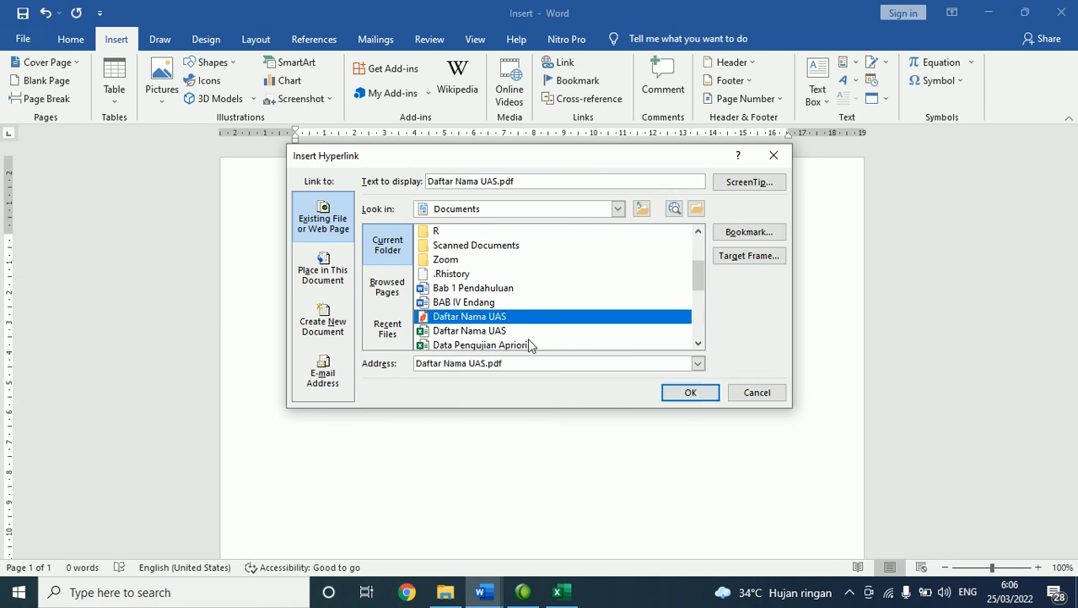
click(707, 392)
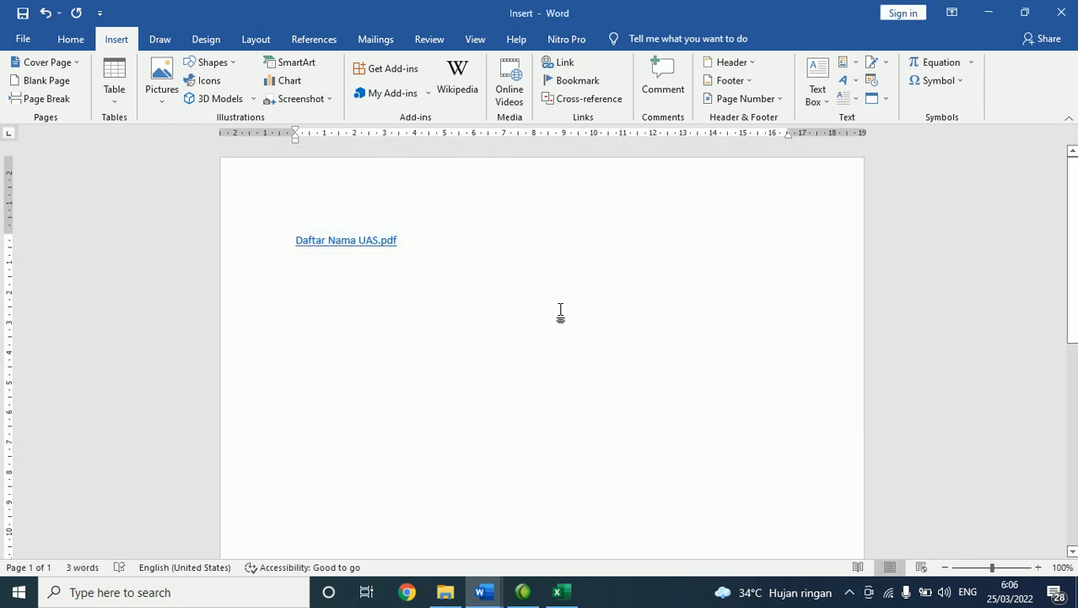
Step: Follow the Daftar Nama UAS.pdf hyperlink, allow the file to open, and close the PDF to return to the document
drag(404, 242, 289, 239)
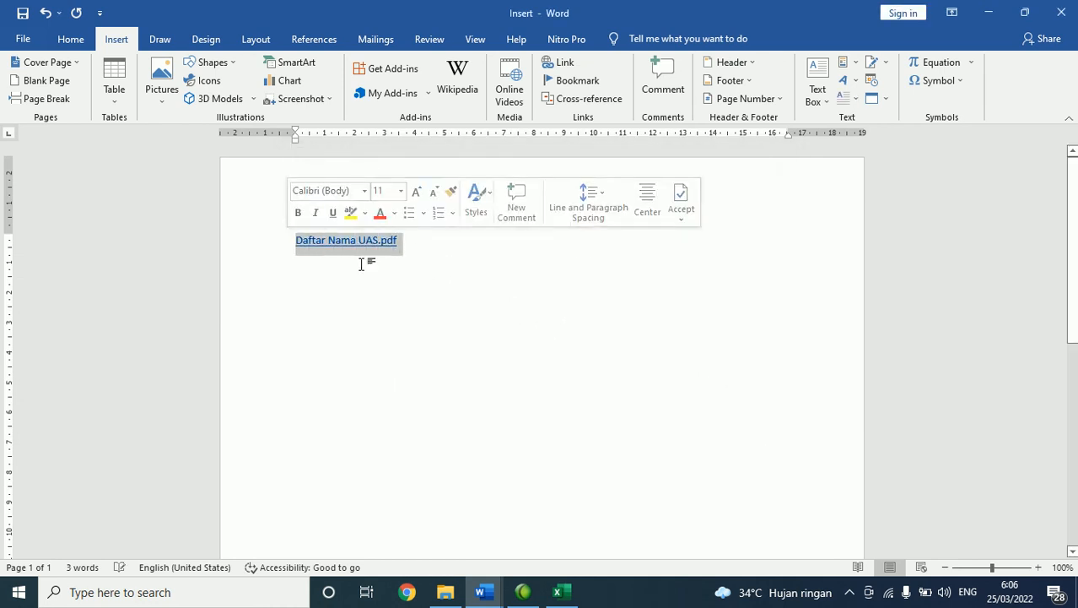
click(471, 283)
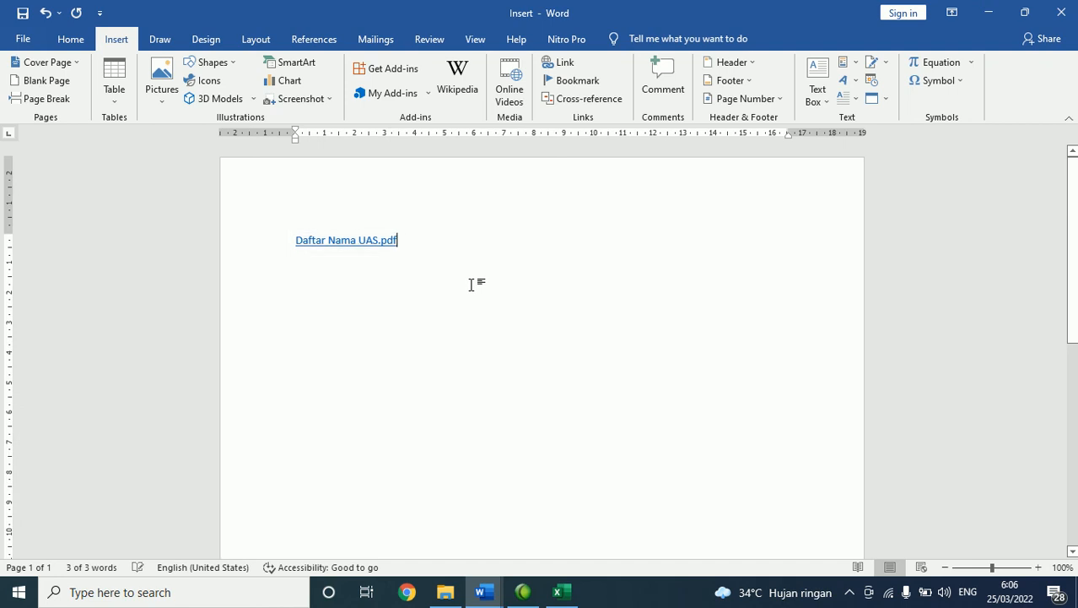
triple_click(338, 245)
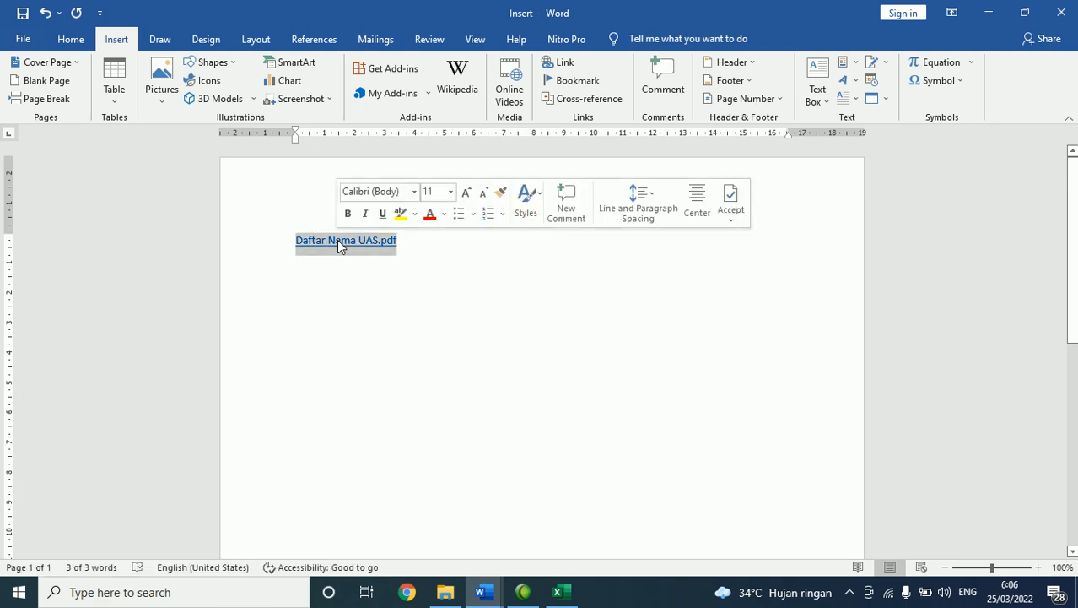
ctrl+click(361, 243)
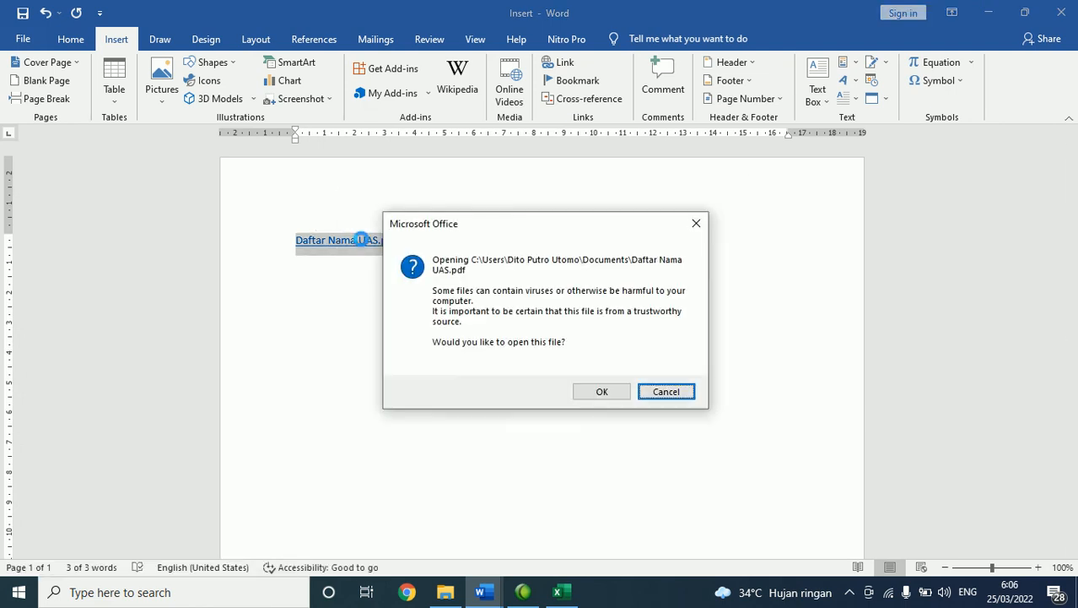
click(593, 397)
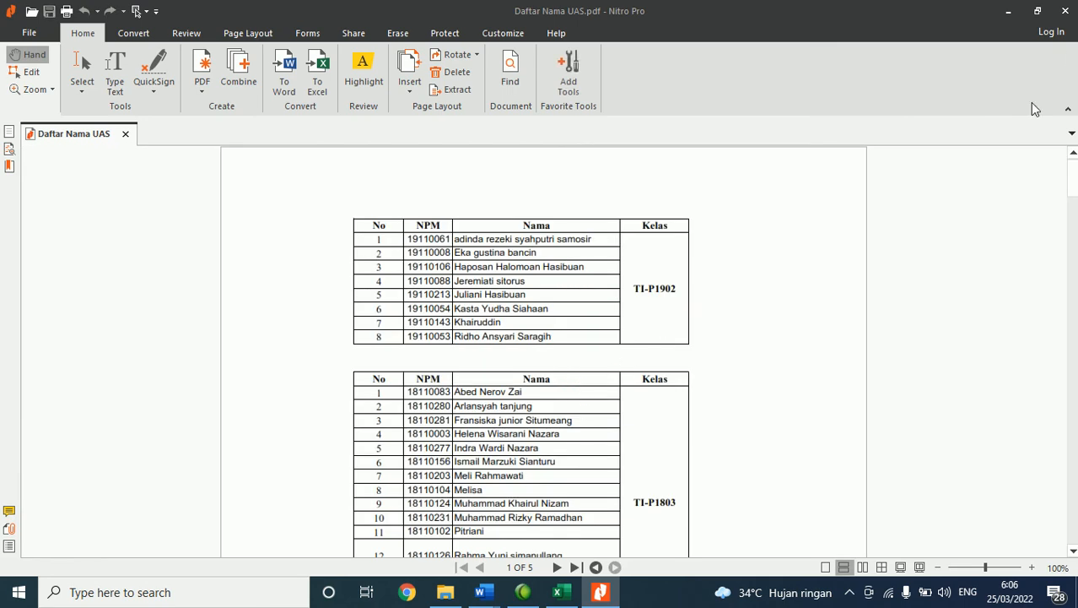
click(1066, 11)
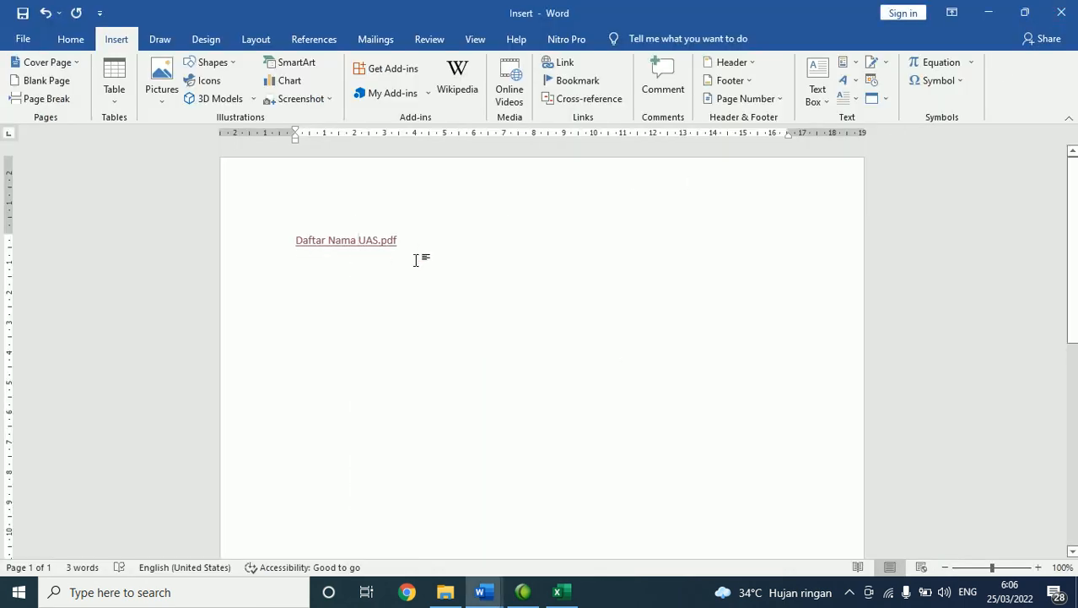
Step: Delete the Daftar Nama UAS.pdf hyperlink from the page
drag(344, 243, 288, 251)
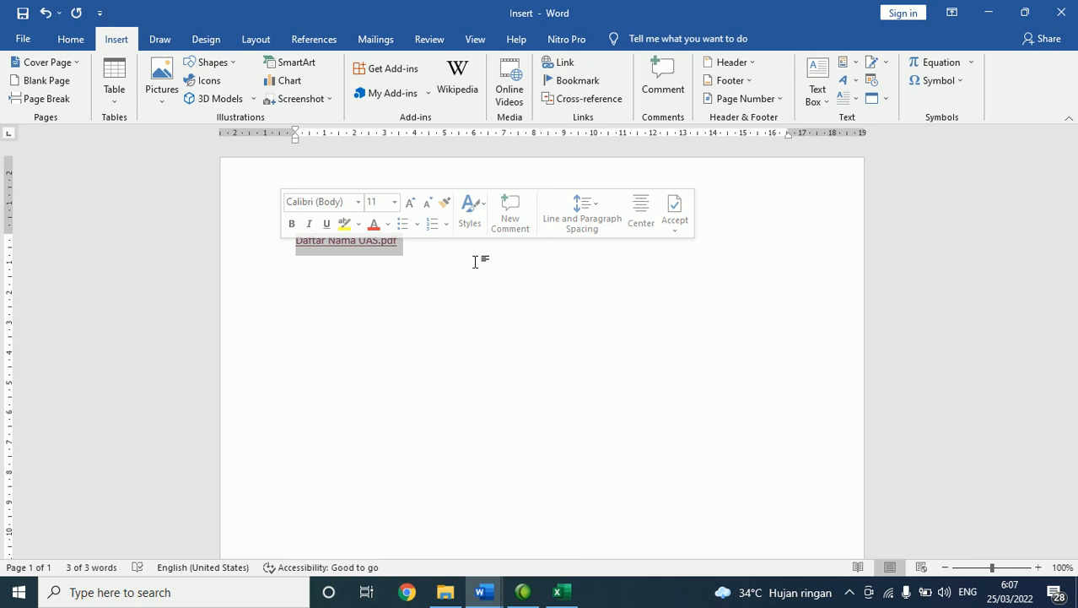
key(BackSpace)
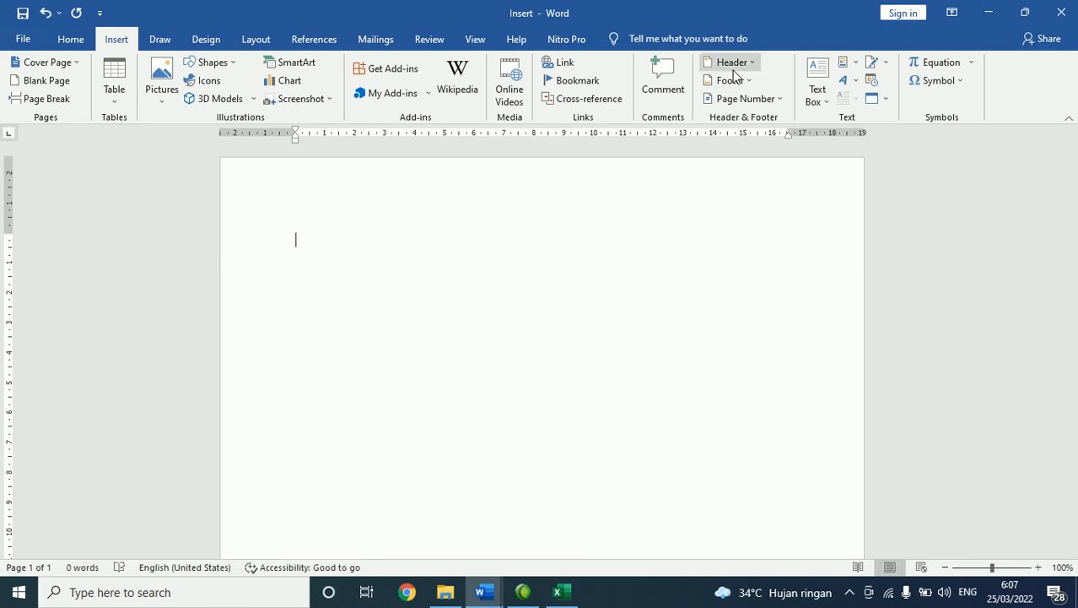
click(732, 68)
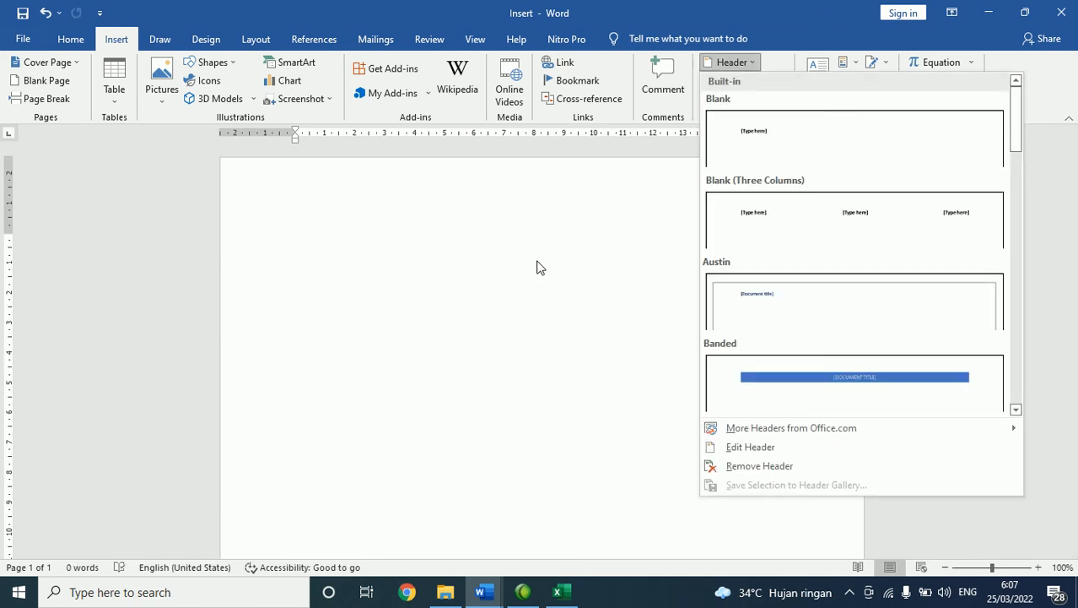
click(540, 267)
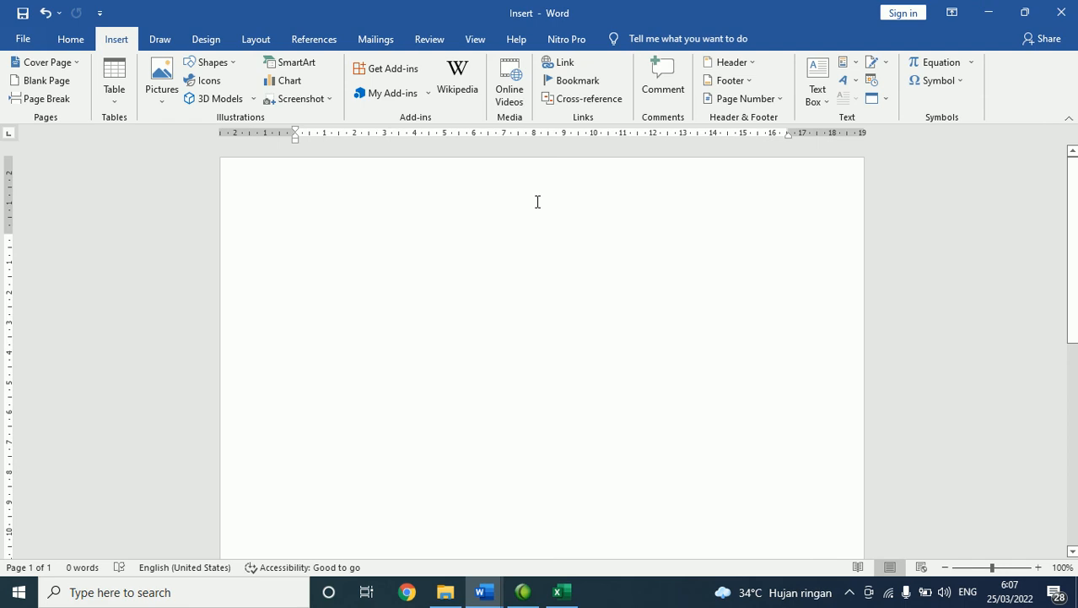
click(747, 99)
click(426, 195)
double_click(426, 192)
click(402, 183)
double_click(403, 182)
click(387, 168)
double_click(387, 168)
Step: Insert the built-in Blank header, replace its placeholder with the author's full name, and leave header editing
click(730, 62)
click(758, 128)
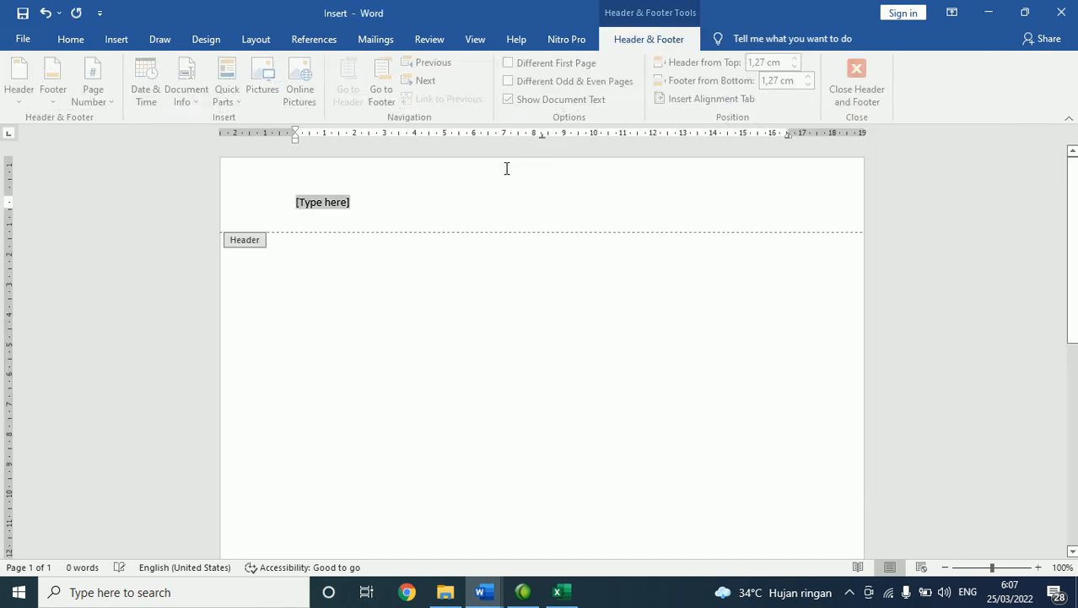
key(BackSpace)
text(Dito Putro Utomo)
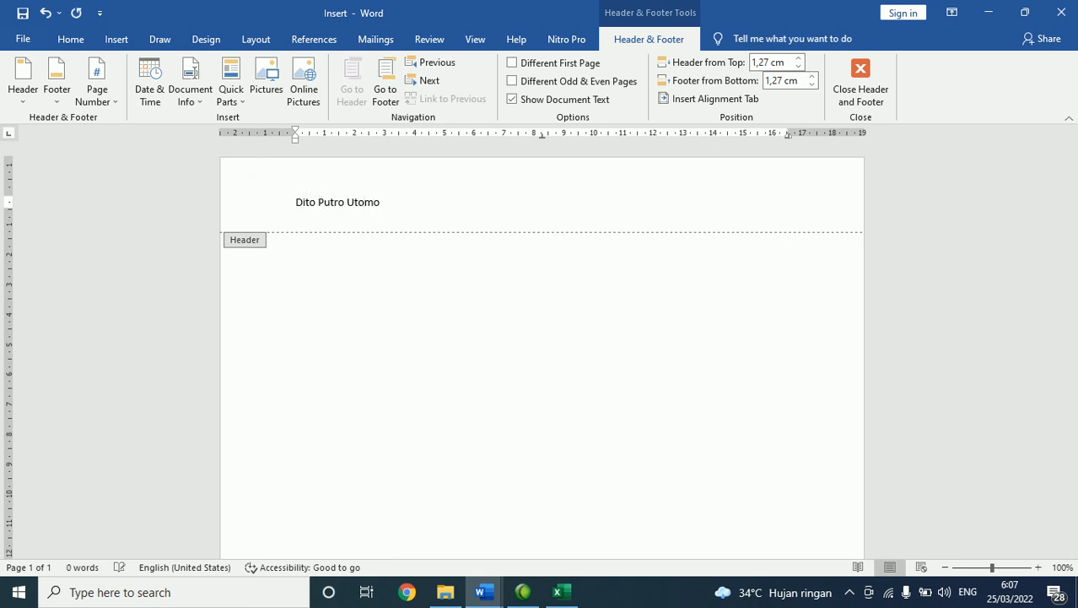
key(Escape)
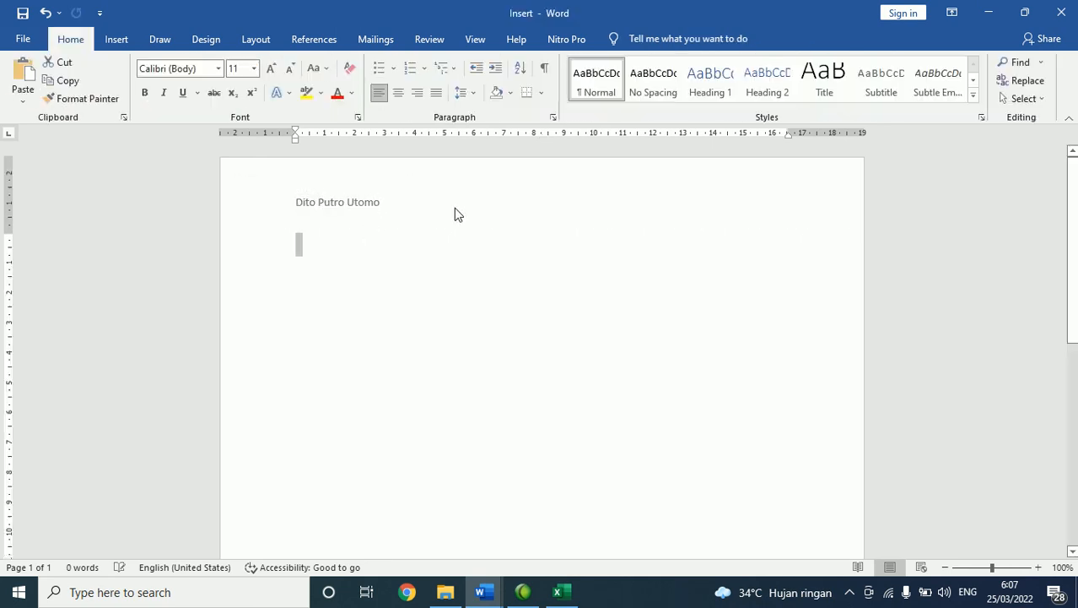
Step: Insert a page break to add a second page, check its header, and return to the first page
mouse_move(426, 200)
mouse_down()
mouse_move(304, 146)
mouse_move(361, 245)
mouse_move(319, 181)
mouse_up()
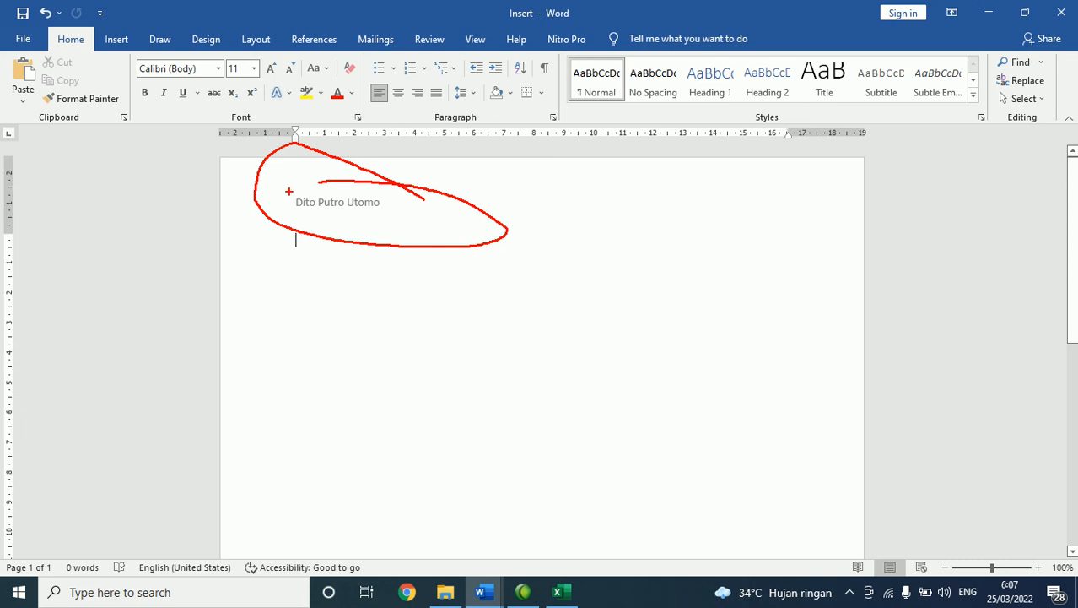
scroll(478, 245, down, 1)
scroll(478, 245, up, 1)
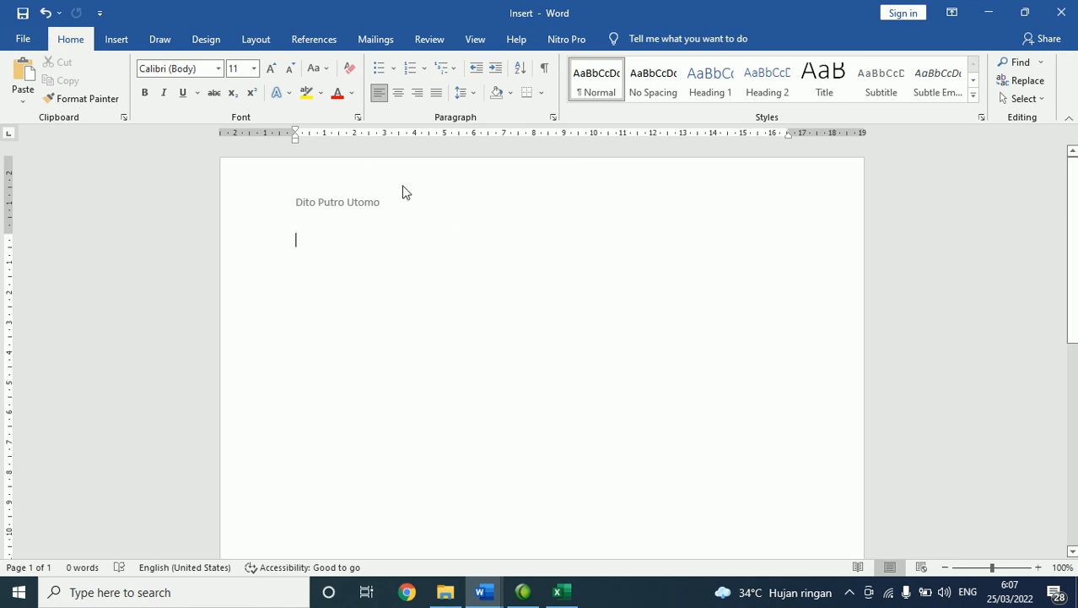
key(ctrl+Return)
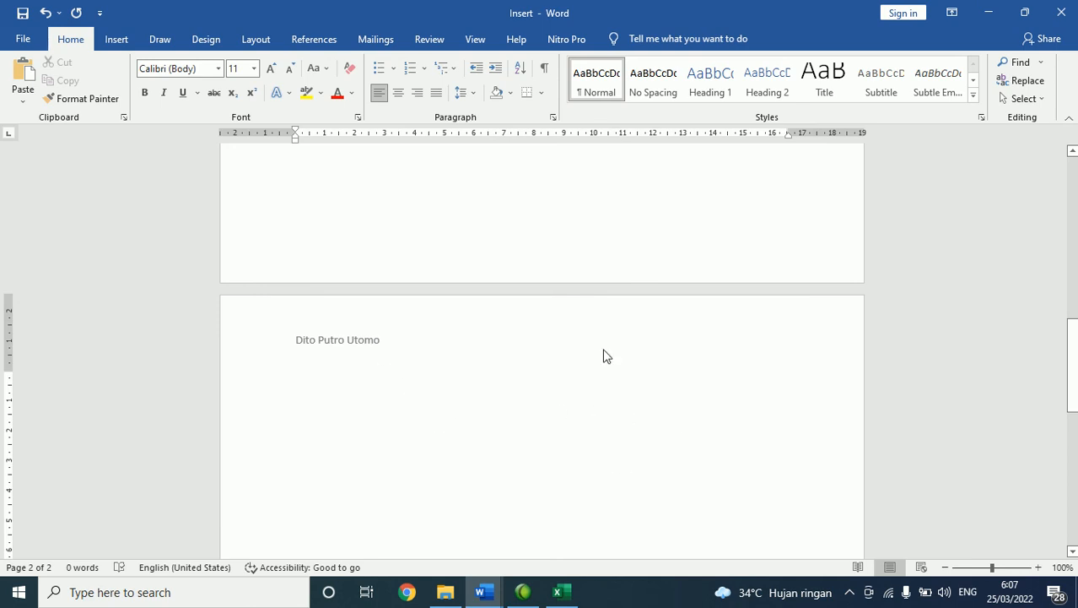
scroll(604, 355, up, 10)
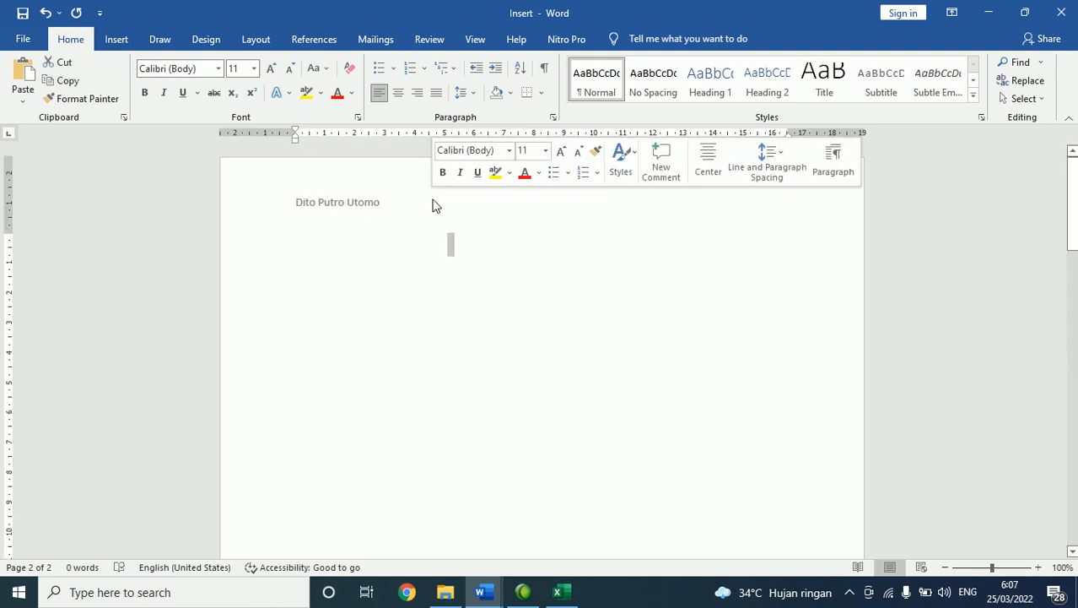
Step: Insert the built-in three-column blank footer, replace its placeholders with the author's full name, and leave footer editing
click(117, 39)
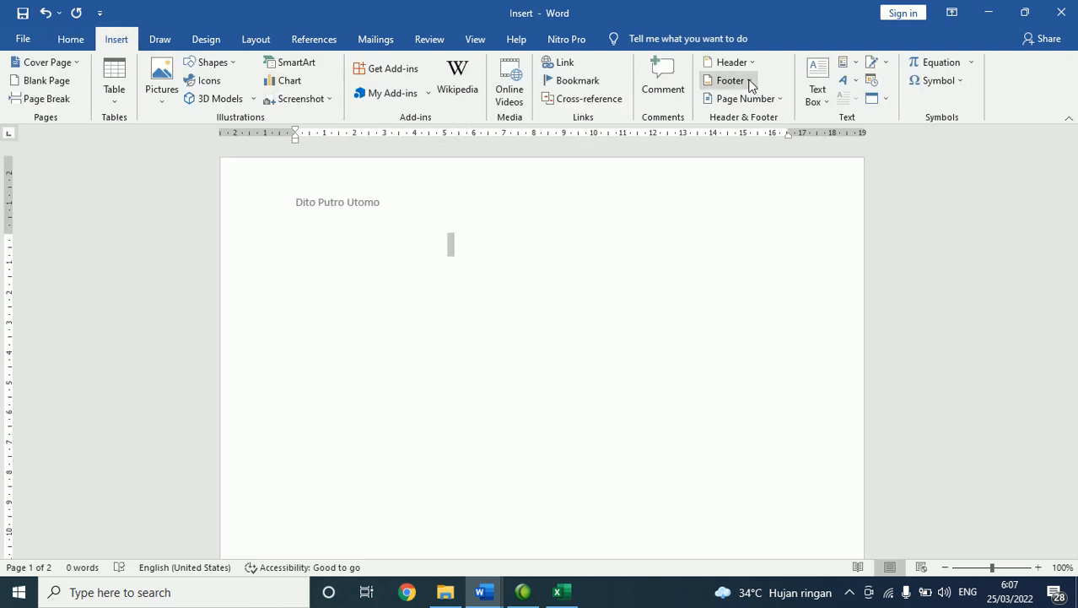
click(747, 81)
click(842, 228)
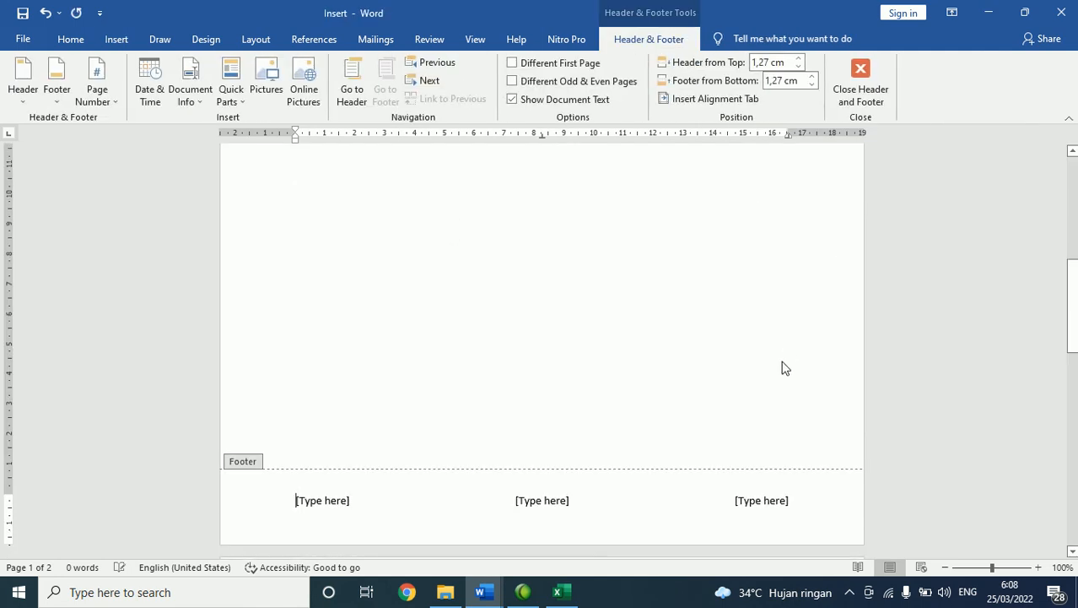
triple_click(821, 497)
key(Delete)
text(Dto)
key(BackSpace)
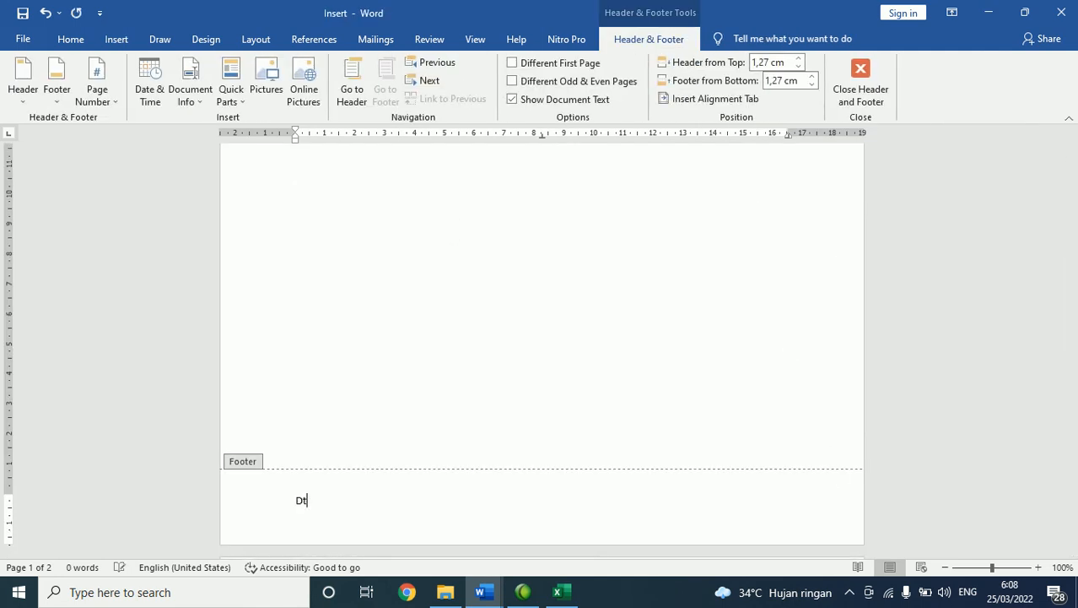
key(BackSpace)
text(ito Putro Utomo)
key(Escape)
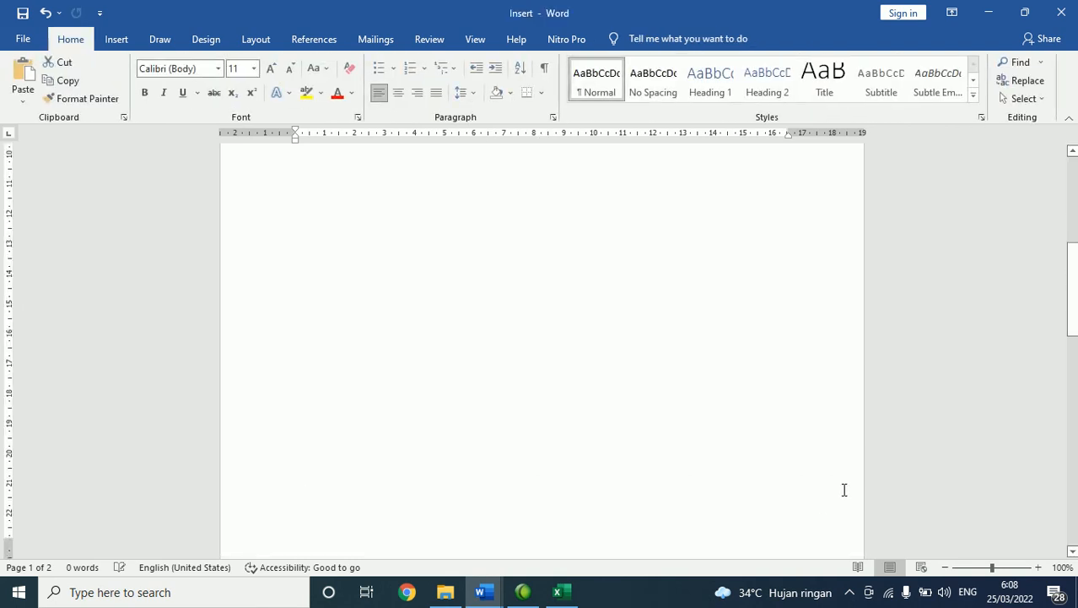
Step: Examine the footers and headers on both pages of the document
scroll(844, 489, down, 3)
scroll(844, 489, down, 10)
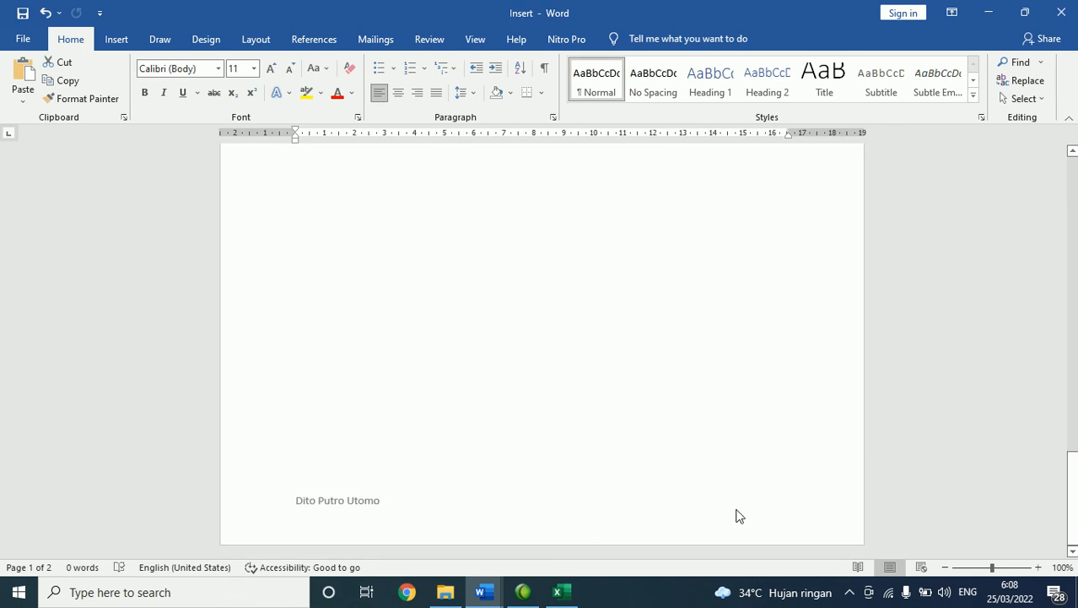
click(391, 478)
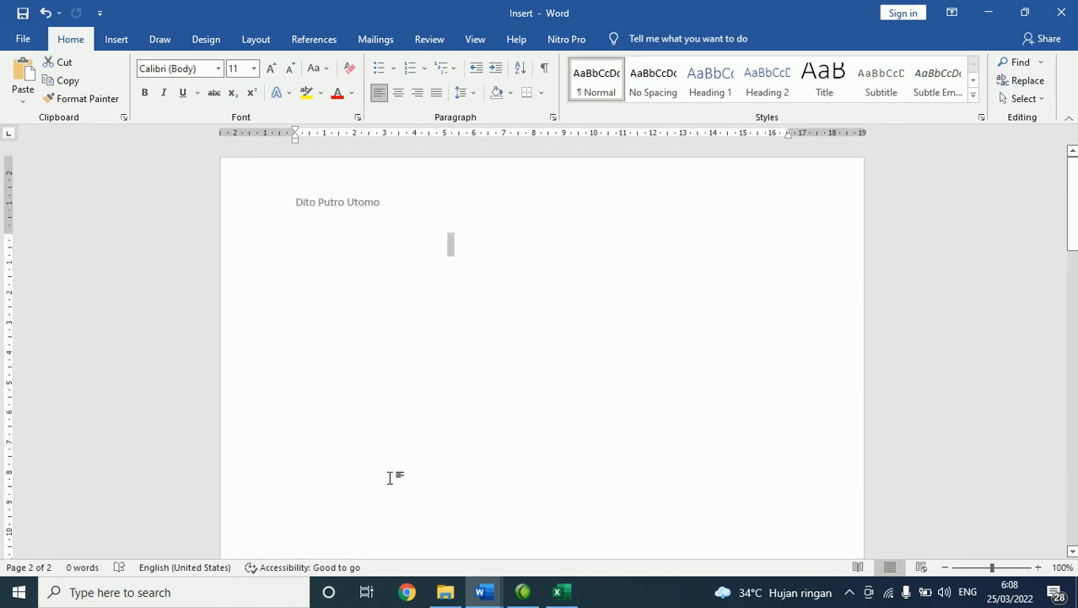
click(469, 253)
scroll(514, 308, down, 5)
scroll(514, 308, down, 5)
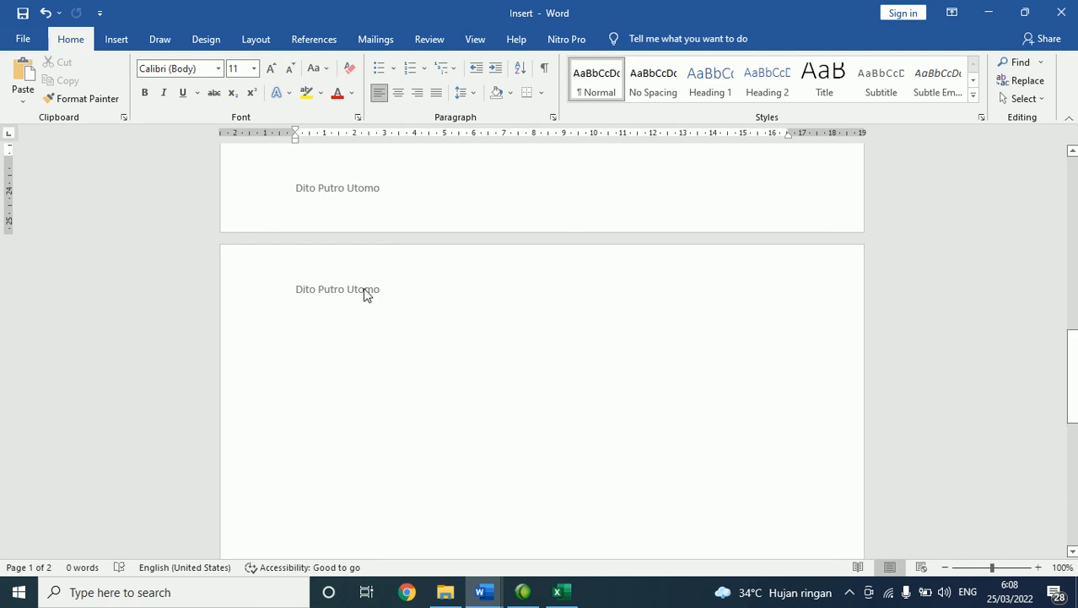
scroll(497, 362, down, 3)
scroll(496, 361, up, 2)
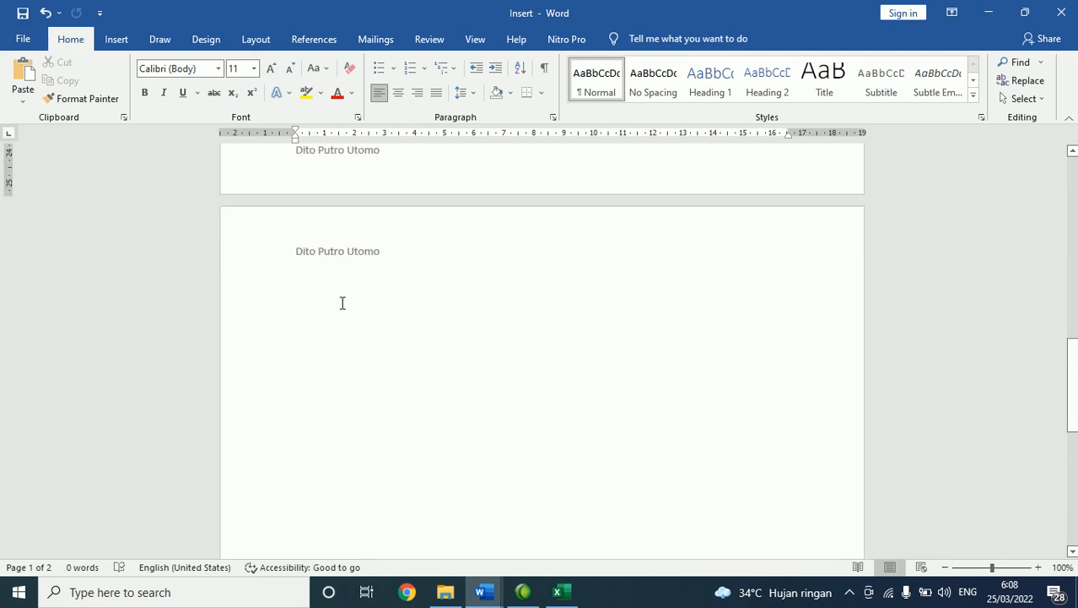
scroll(477, 320, up, 10)
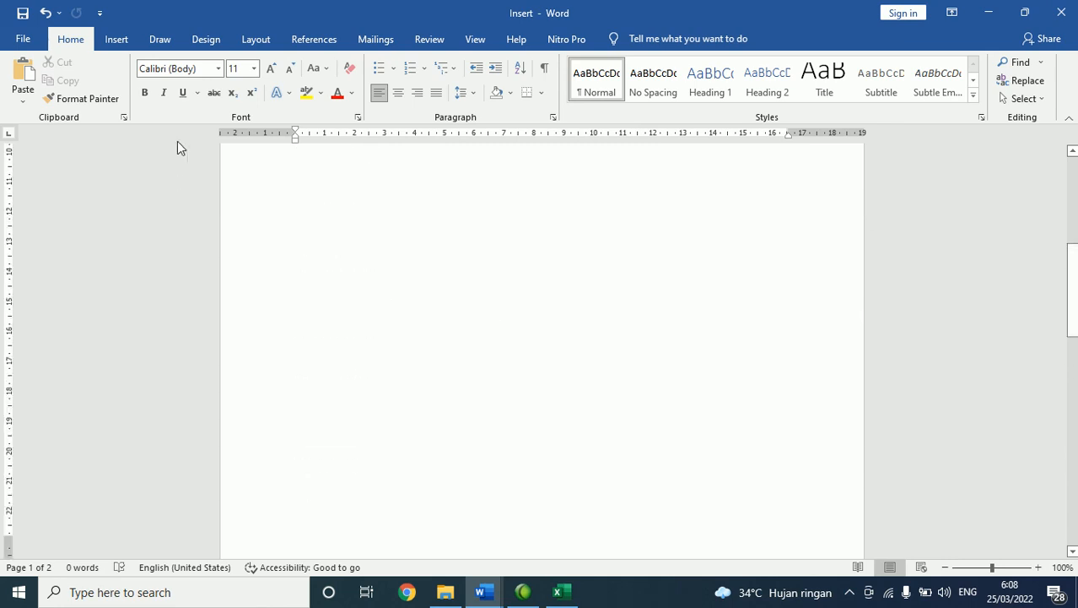
Step: Insert a centred page number at the bottom of the page using the Plain Number 2 style
click(113, 48)
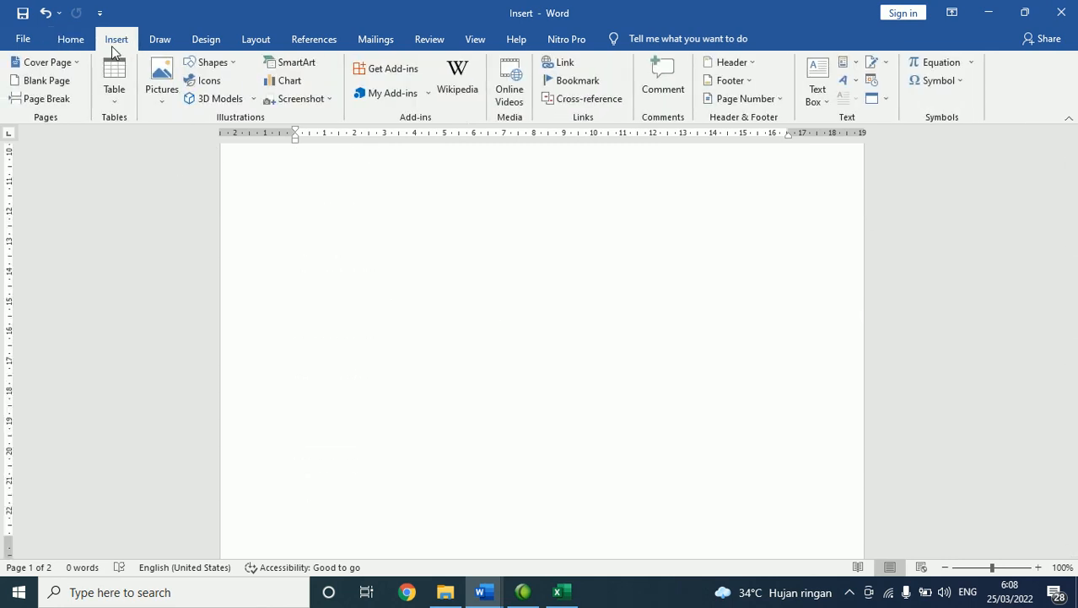
click(71, 38)
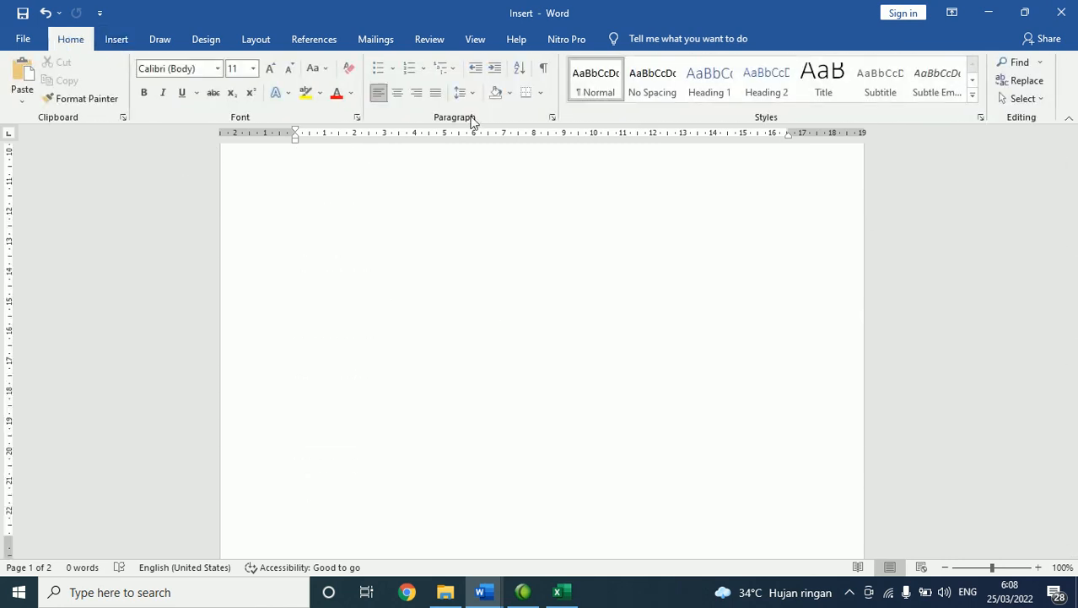
click(110, 41)
click(746, 99)
mouse_move(802, 139)
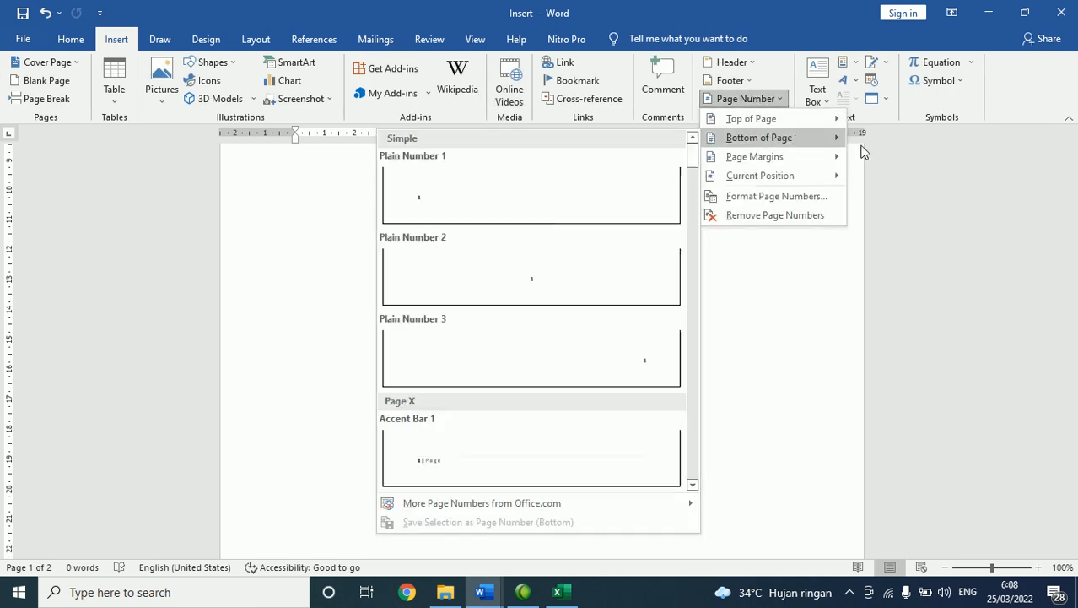
click(558, 266)
scroll(549, 278, down, 3)
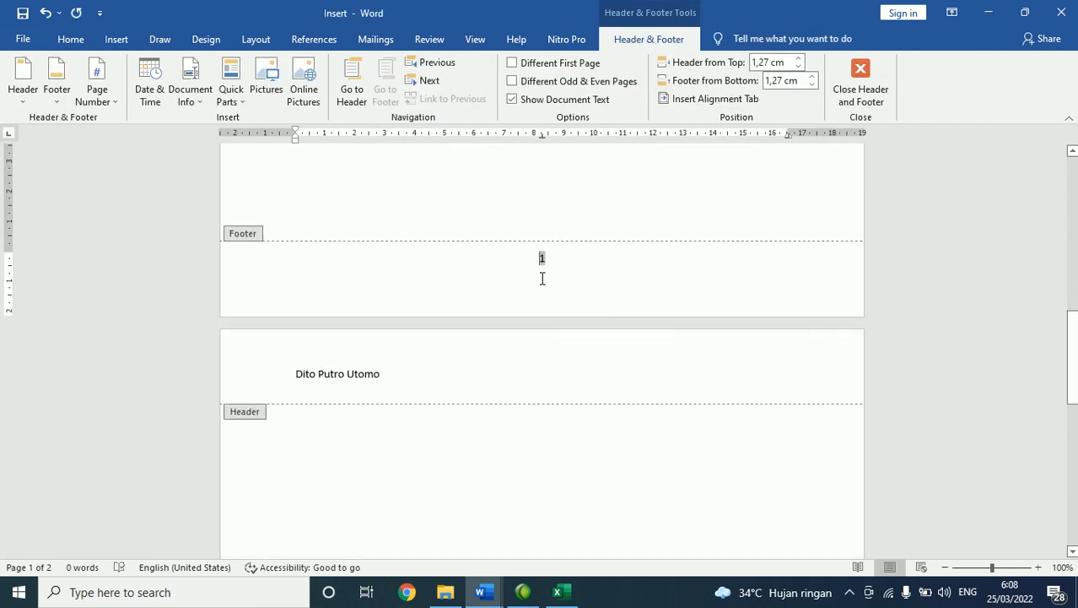
click(542, 259)
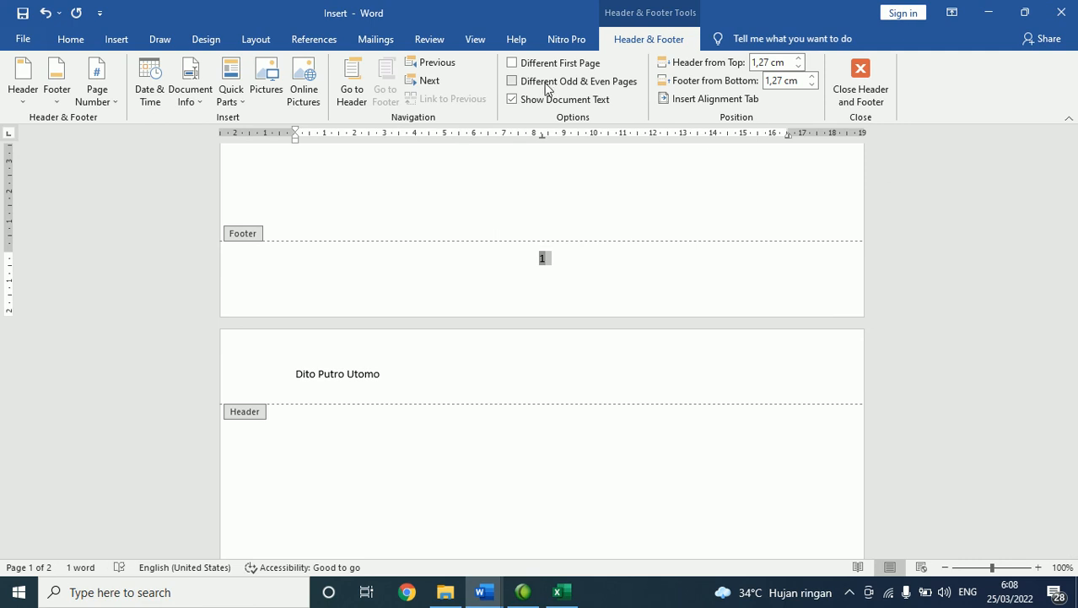
click(80, 105)
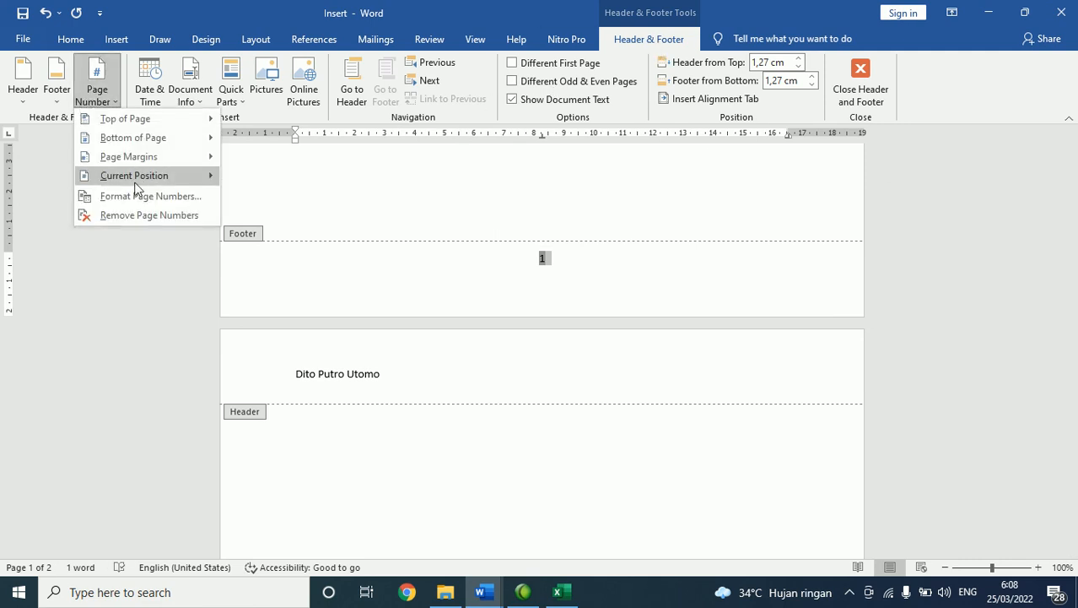
click(137, 197)
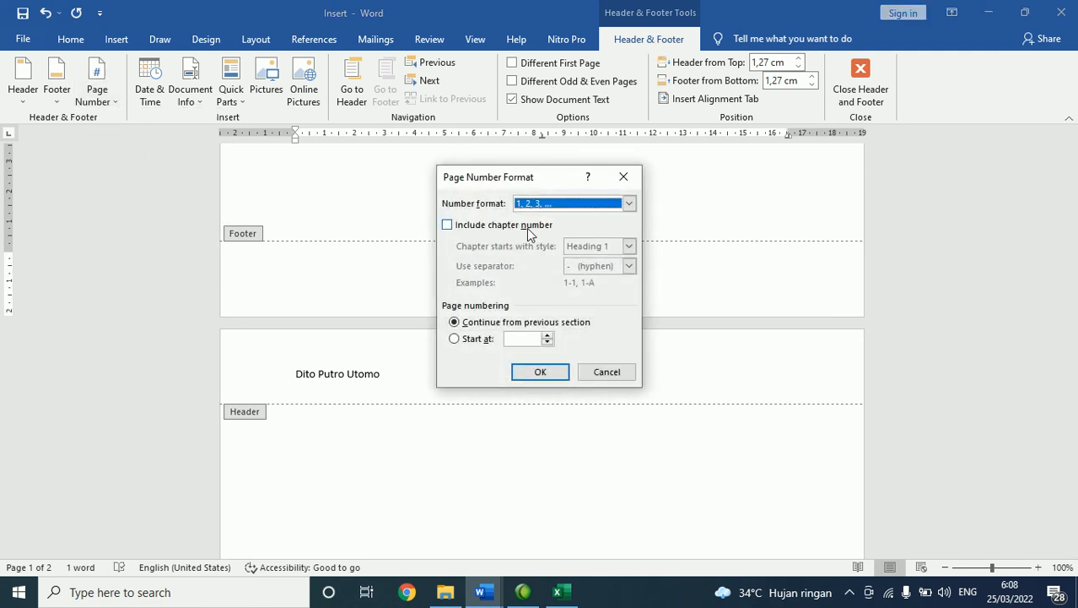
key(Escape)
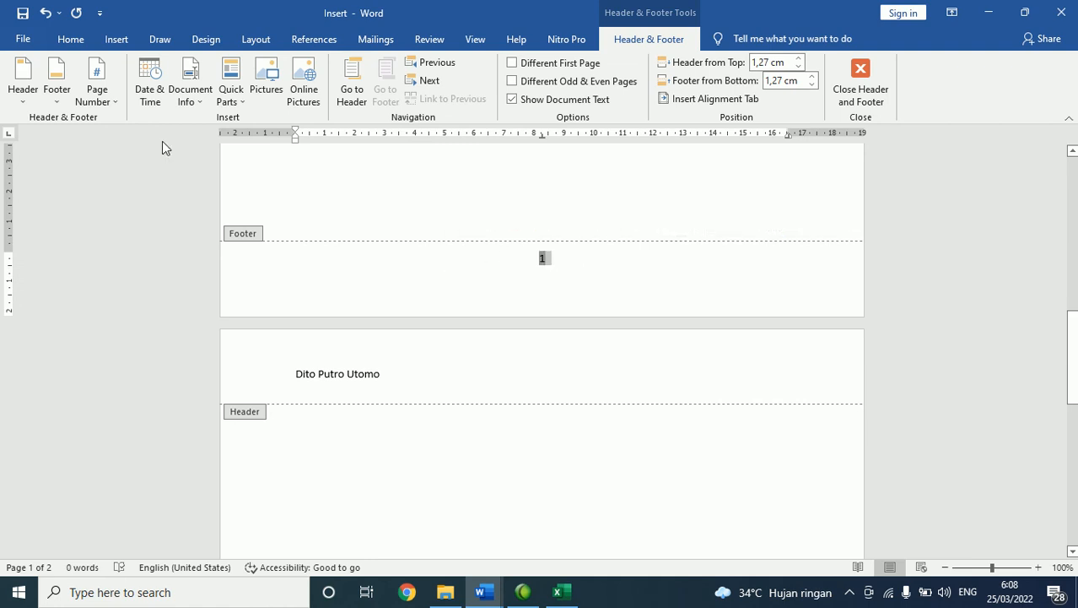
Step: Set the page number format to i, ii, iii, check the number in the footer, and leave footer editing
click(95, 93)
click(177, 195)
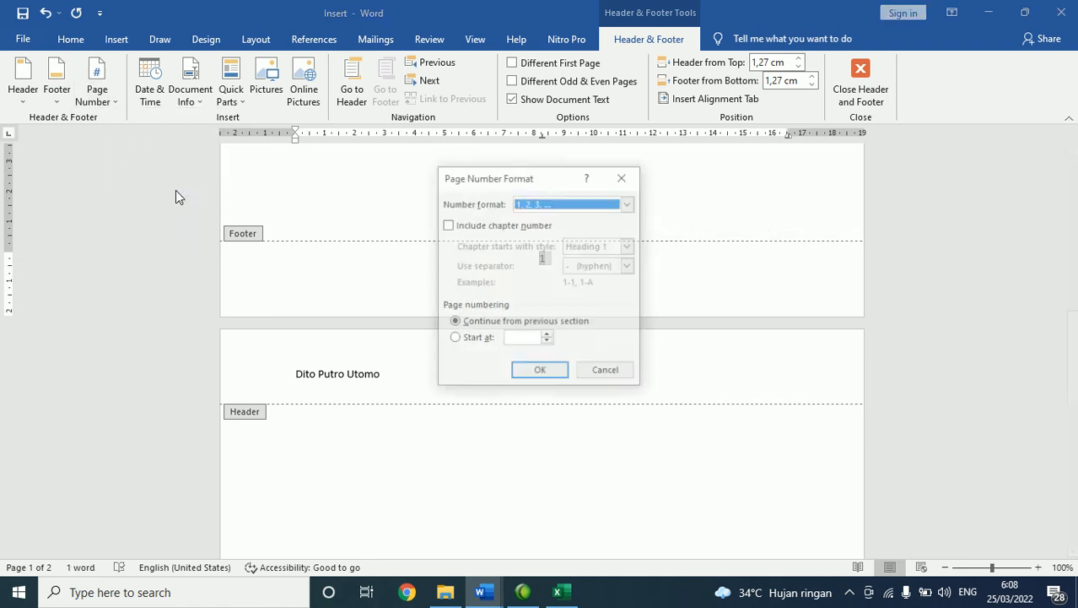
click(559, 205)
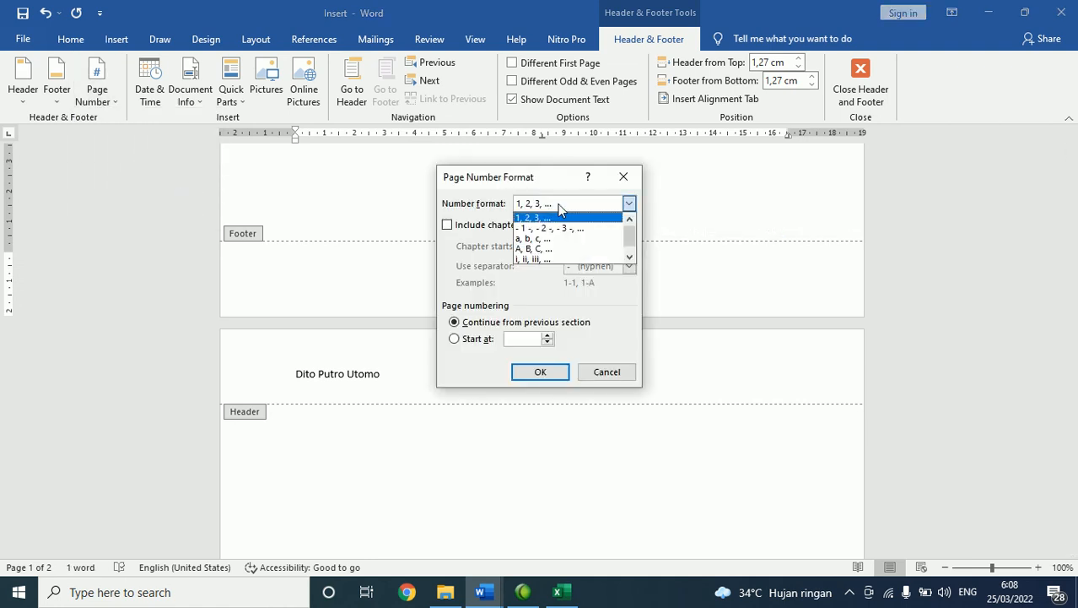
click(557, 258)
click(541, 371)
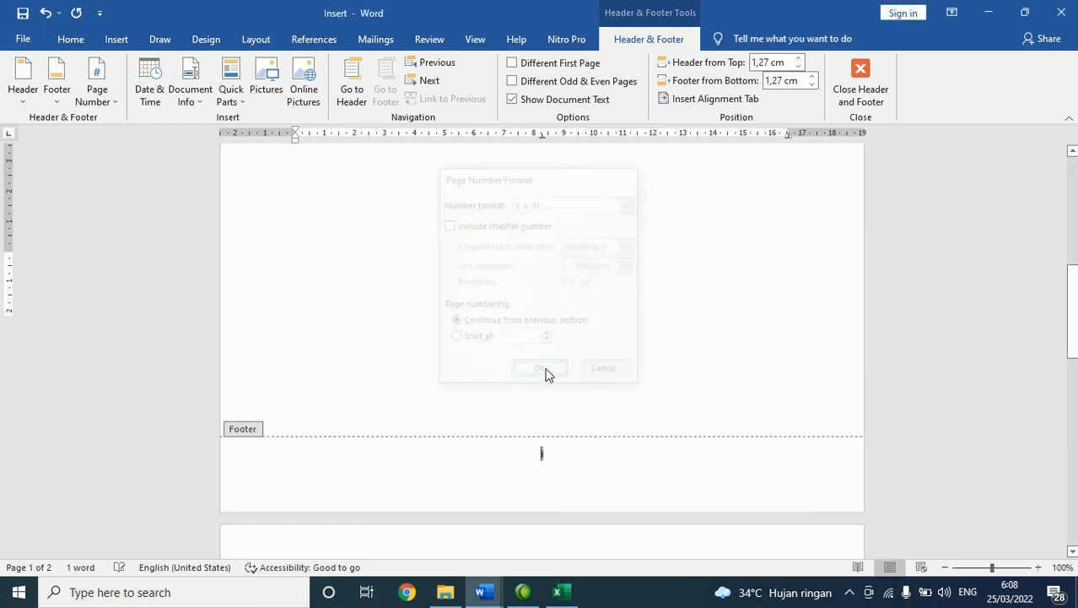
scroll(568, 360, down, 1)
drag(567, 358, 443, 337)
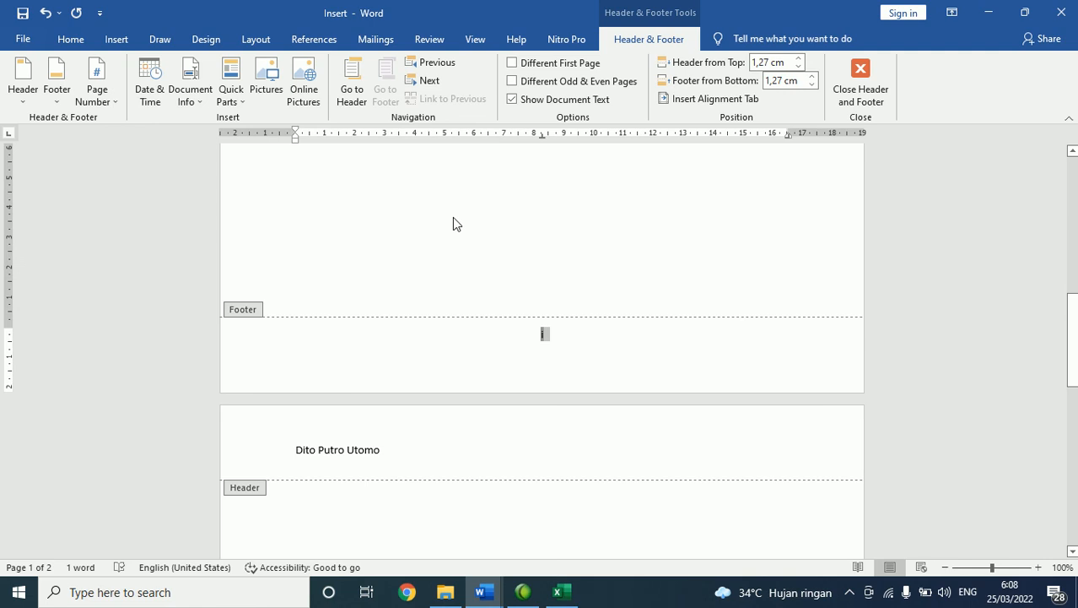
click(578, 332)
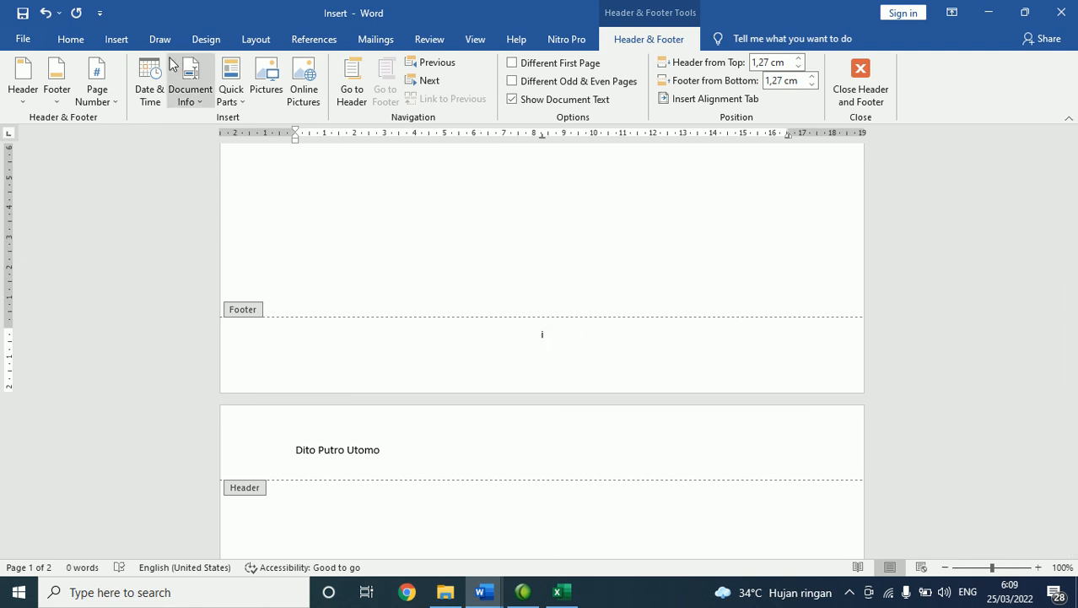
key(Escape)
Step: Insert a Simple Text Box, move it just below the header at the start of the page, and delete it
click(115, 39)
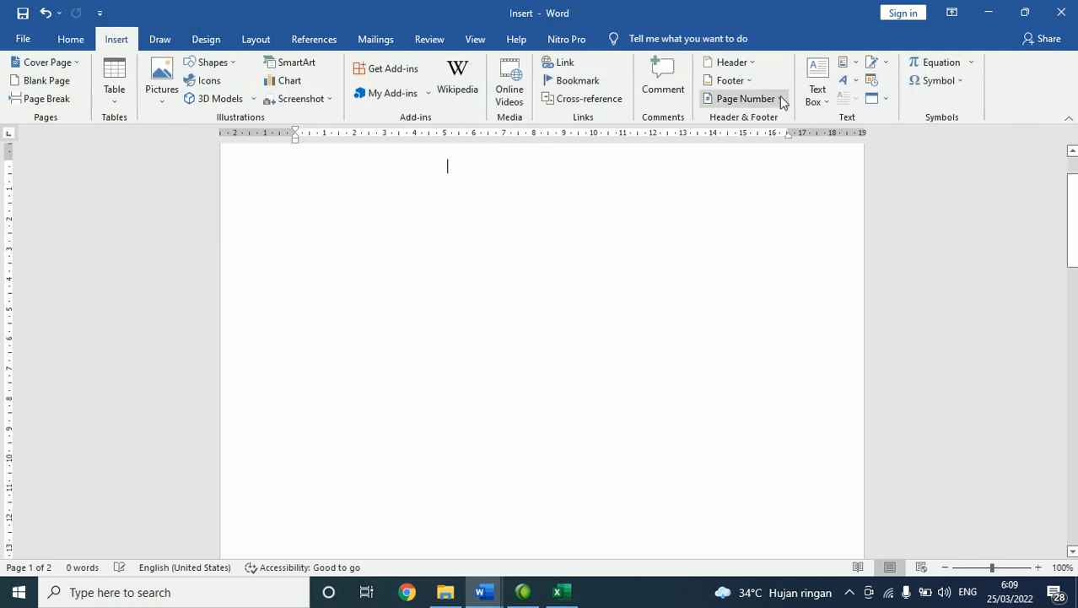
click(816, 84)
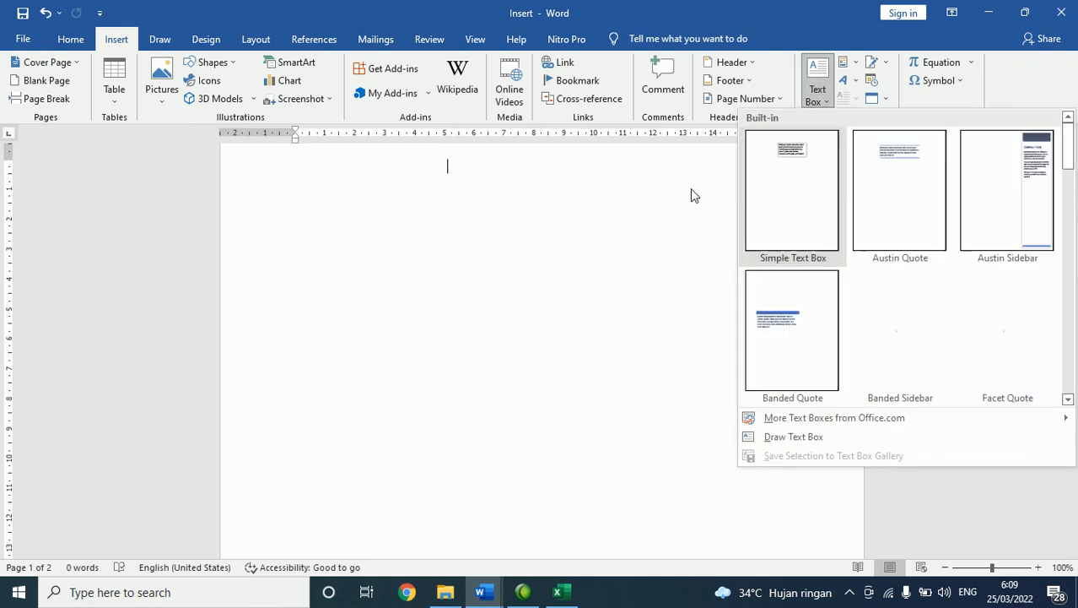
click(817, 214)
drag(584, 254, 420, 234)
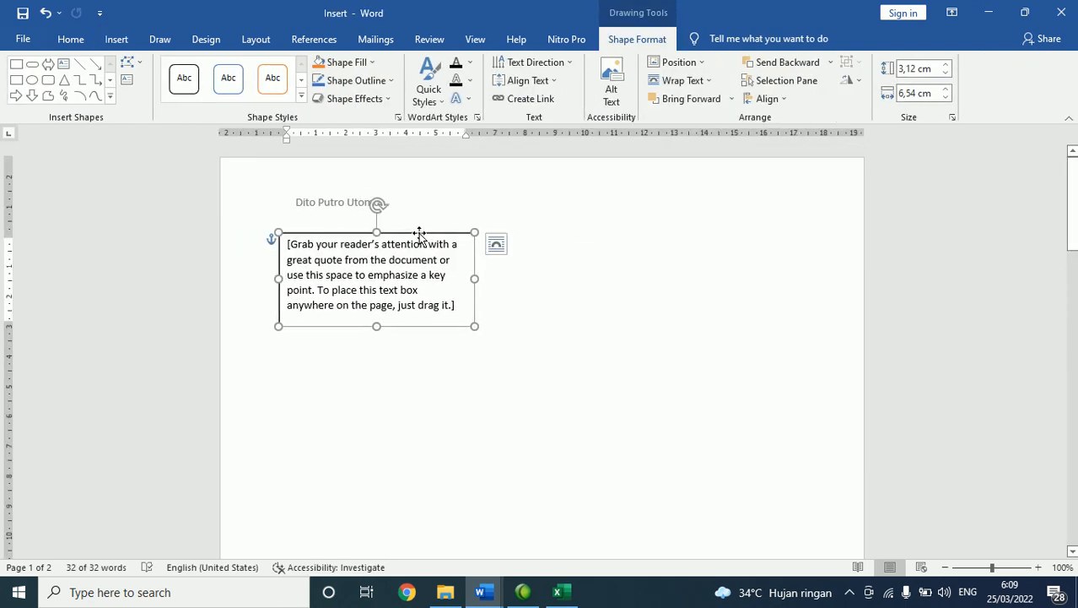
key(Delete)
Step: Draw a rounded rectangle about 3.1 cm high and 6.8 cm wide below the header, enable text entry in it, and delete it
click(115, 39)
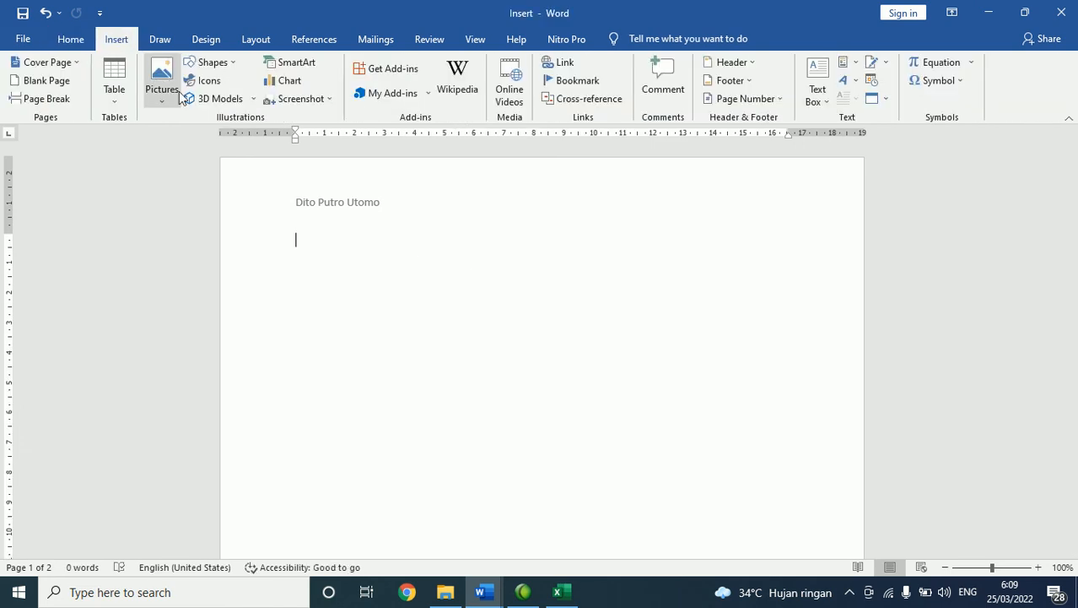
click(217, 62)
click(312, 92)
drag(333, 243, 535, 335)
right_click(472, 255)
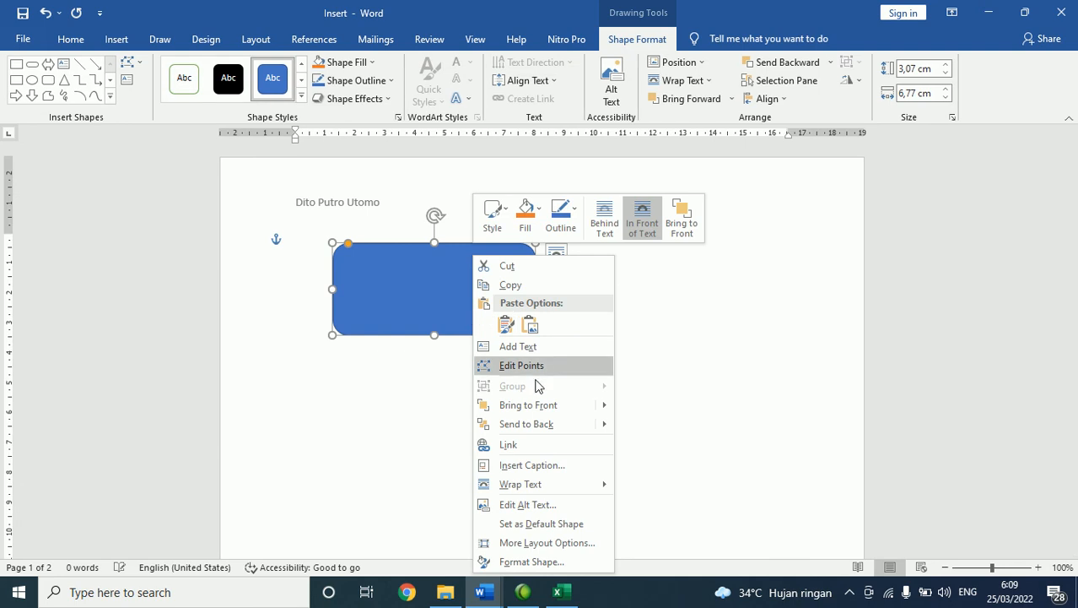
click(542, 347)
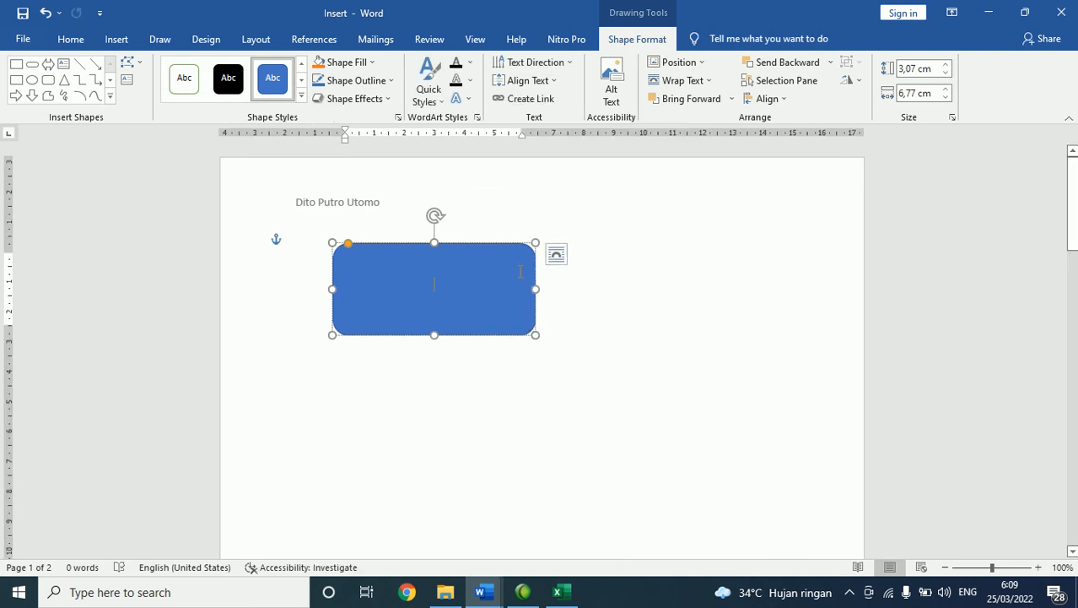
key(Delete)
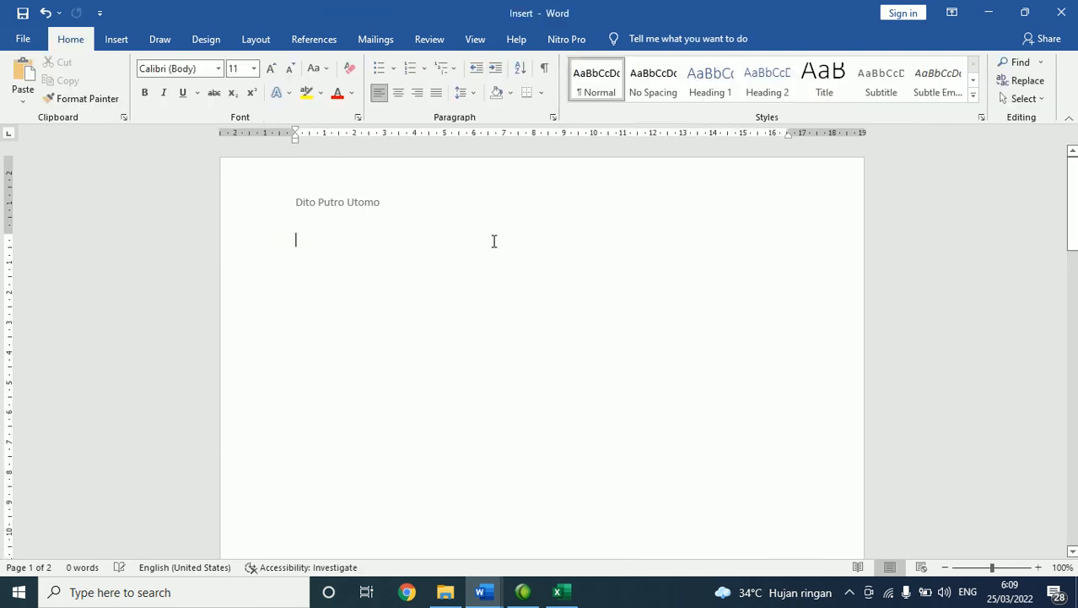
Step: Insert a new blank equation below the header and delete it
click(117, 40)
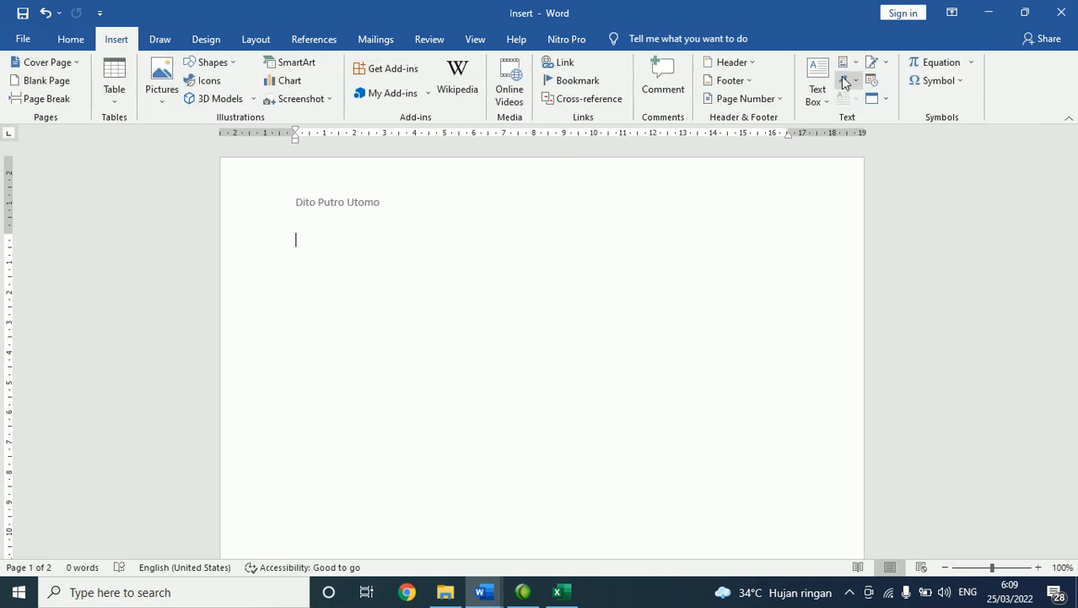
click(960, 66)
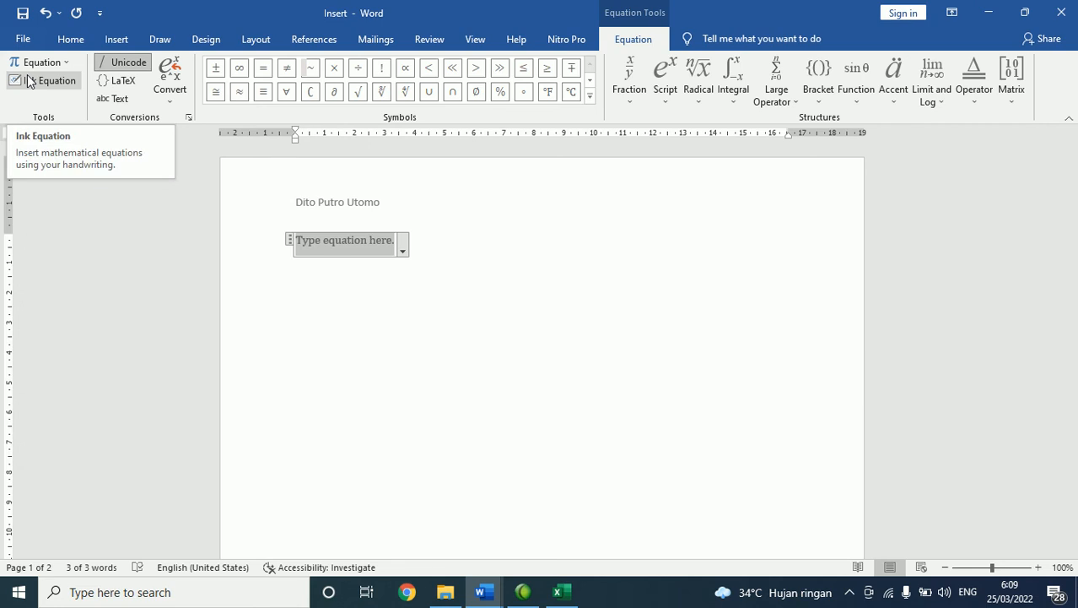
click(435, 235)
key(BackSpace)
key(BackSpace)
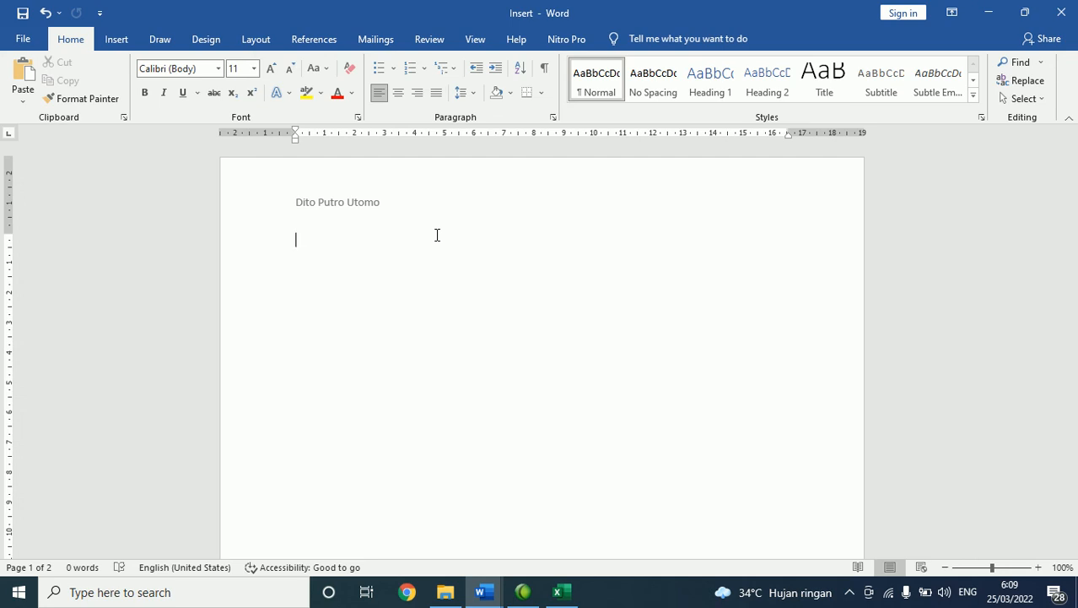
Step: Browse the matrix and bracket structures for a new blank equation below the header, and undo its insertion
click(118, 40)
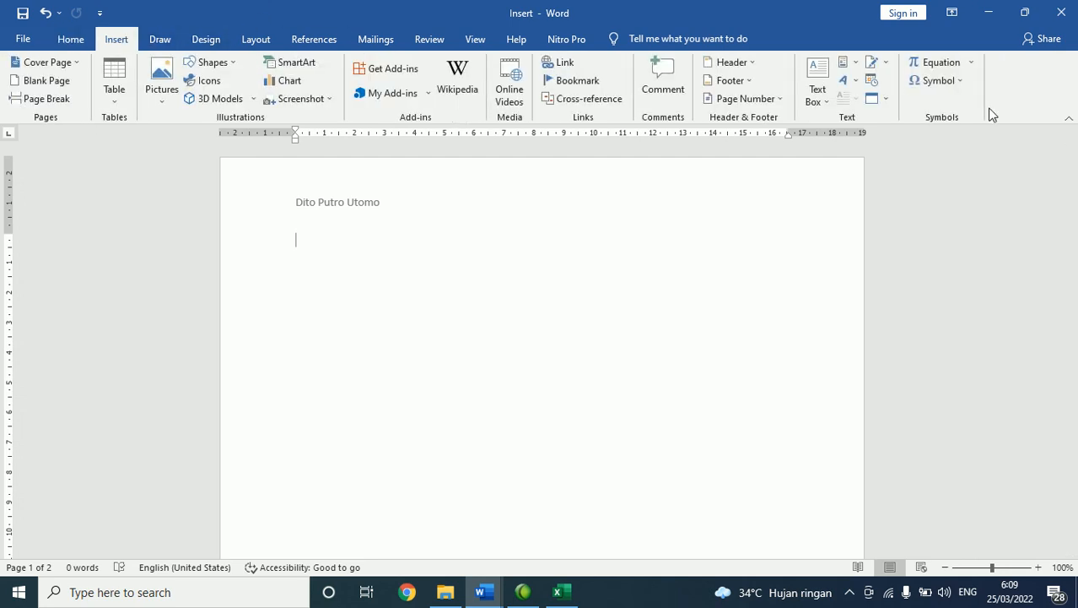
click(936, 64)
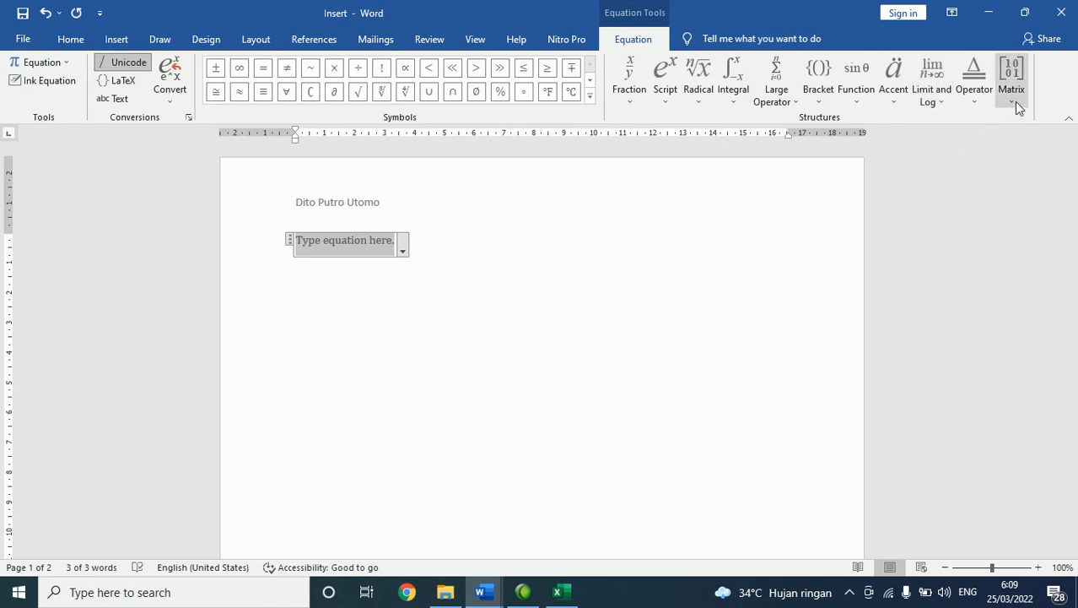
click(1012, 88)
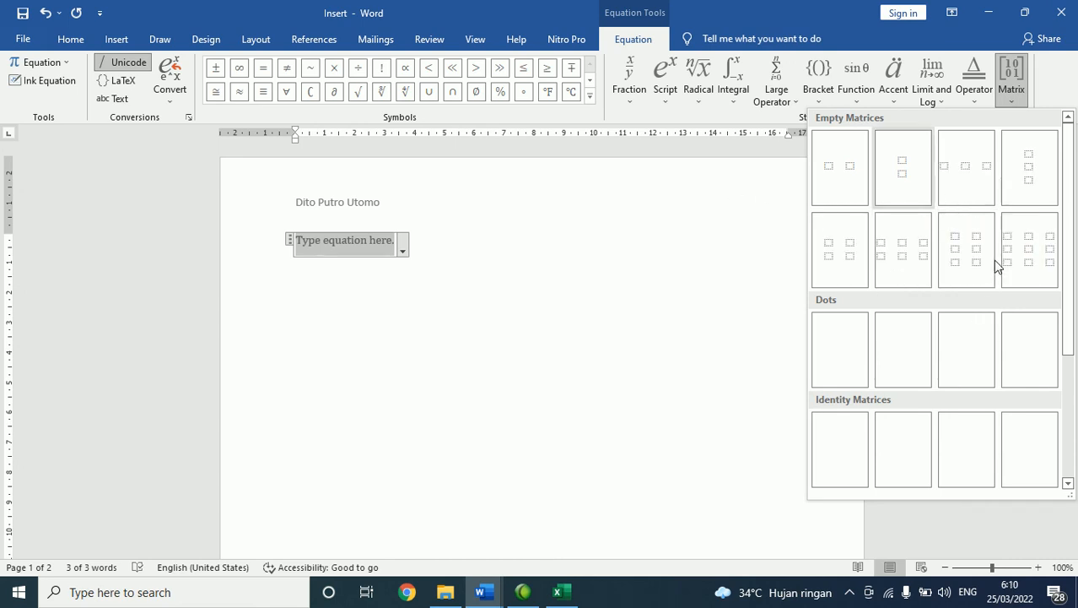
scroll(1000, 257, down, 2)
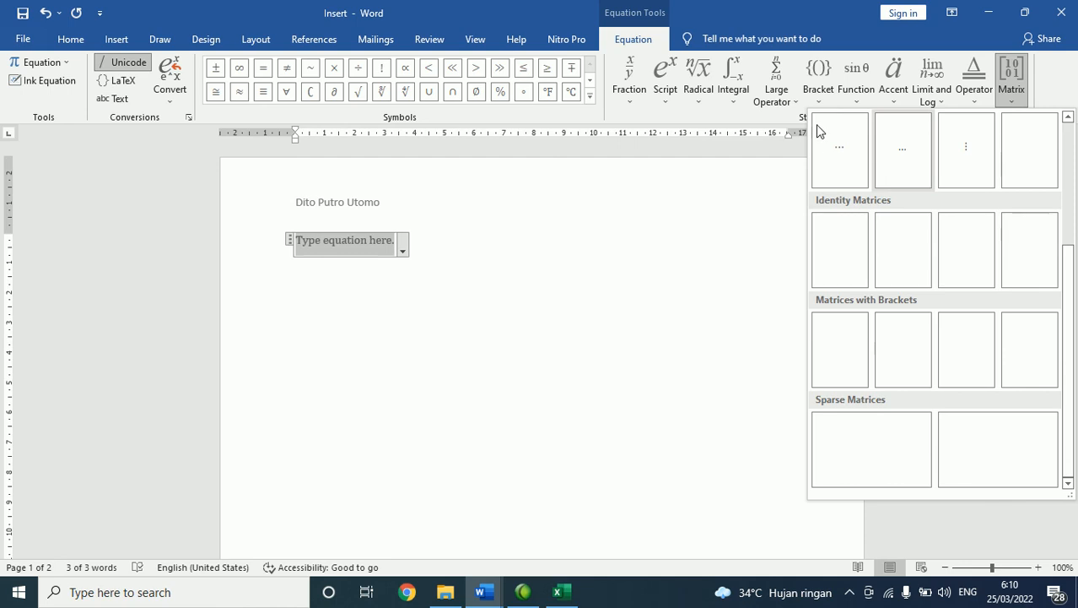
click(817, 78)
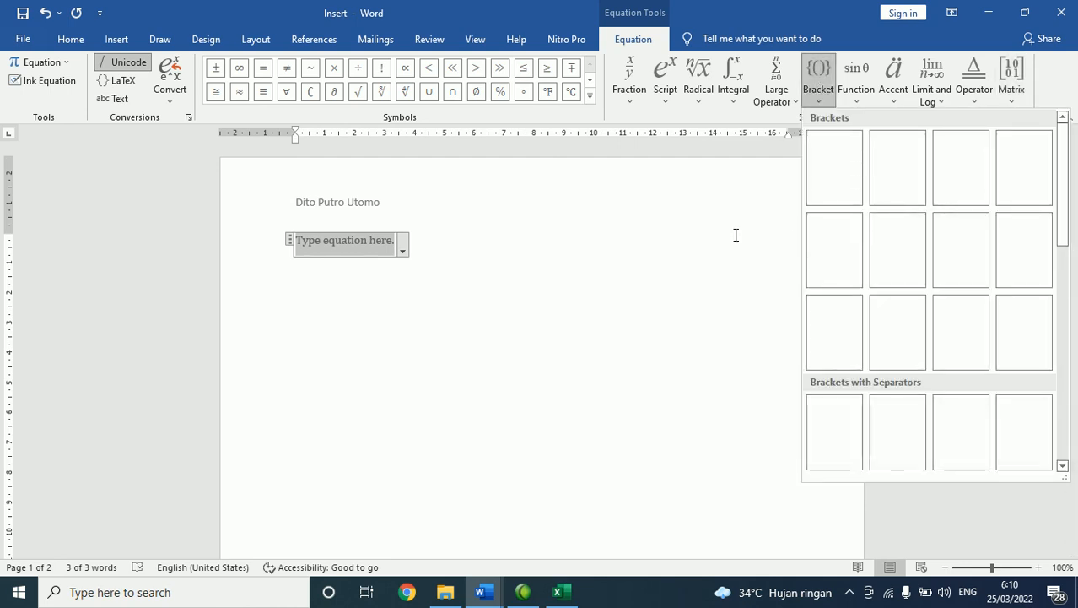
click(737, 234)
click(820, 76)
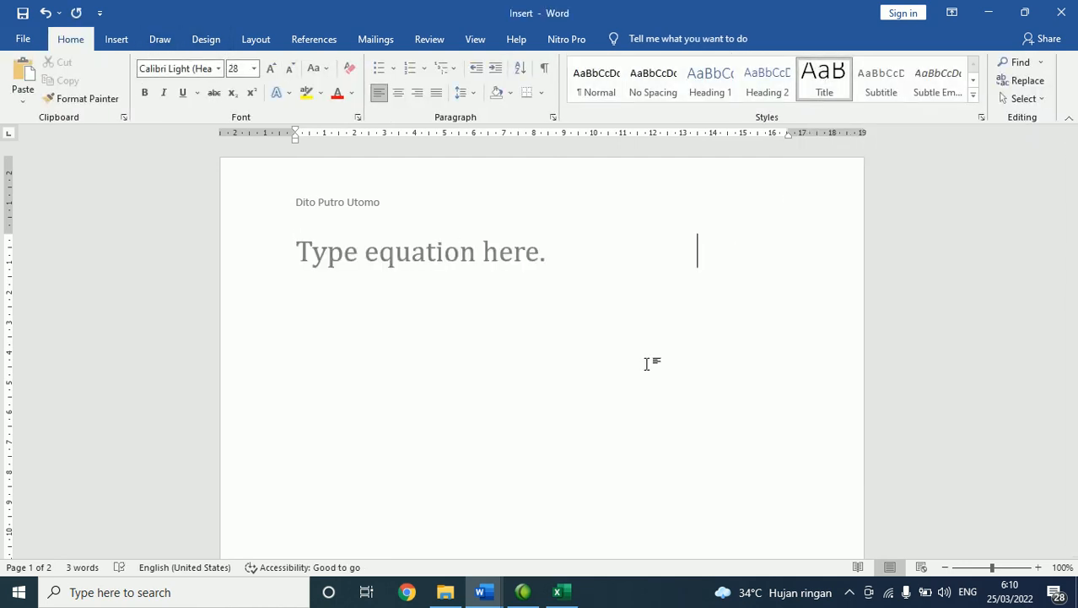
key(ctrl+z)
key(ctrl+z)
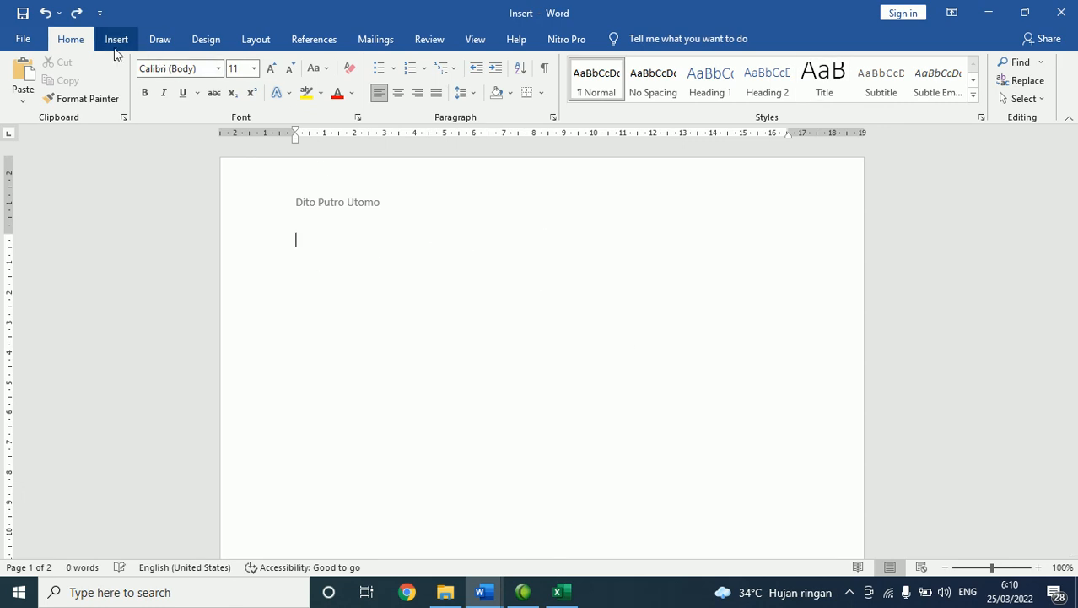
Step: Insert a new equation below the header containing an empty stacked fraction, and leave the equation
click(116, 39)
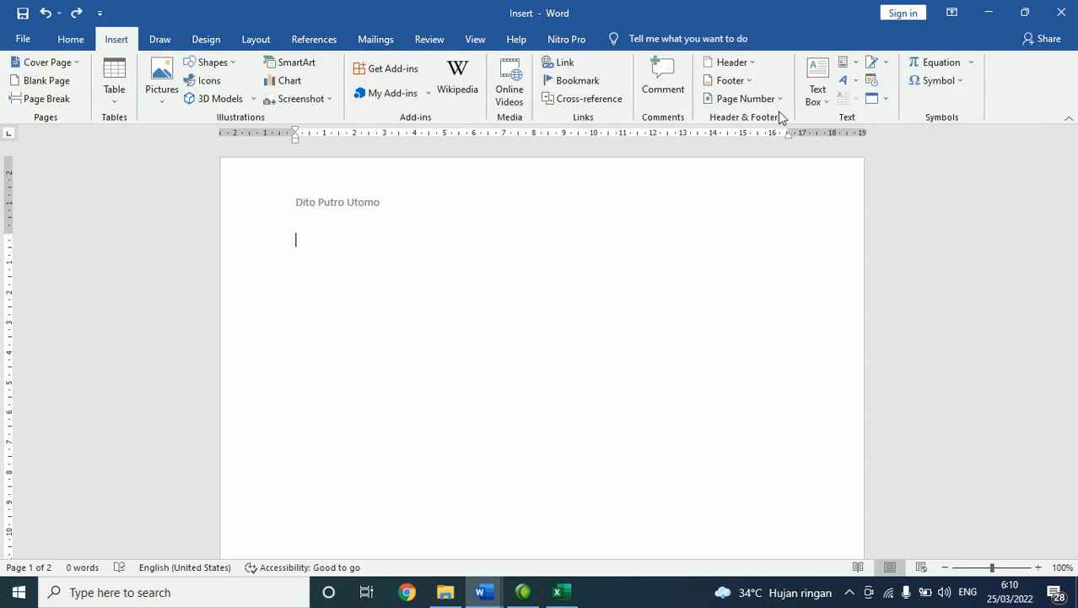
click(939, 63)
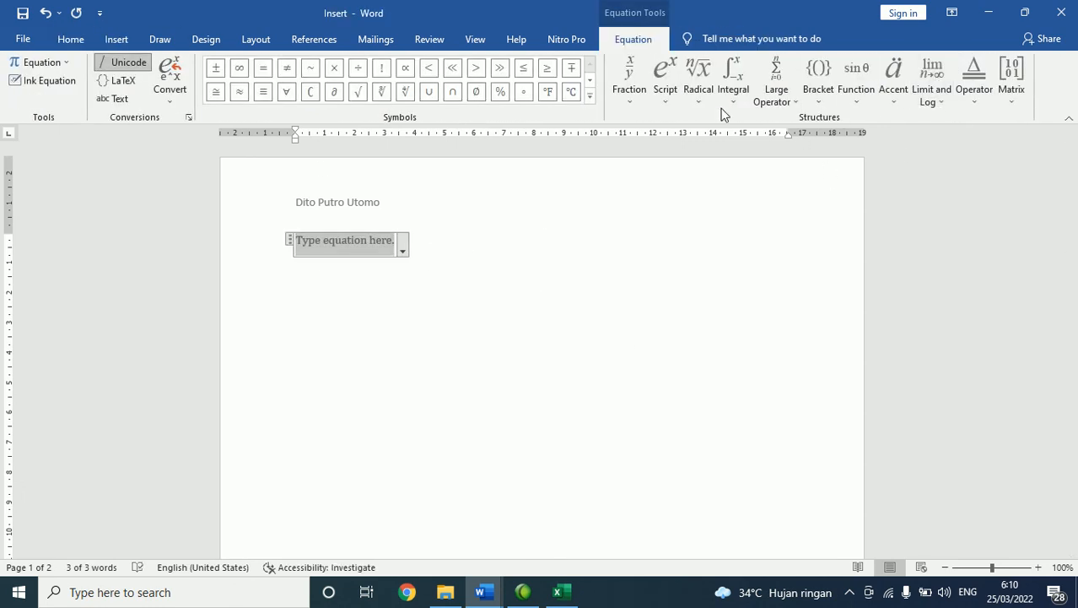
click(630, 89)
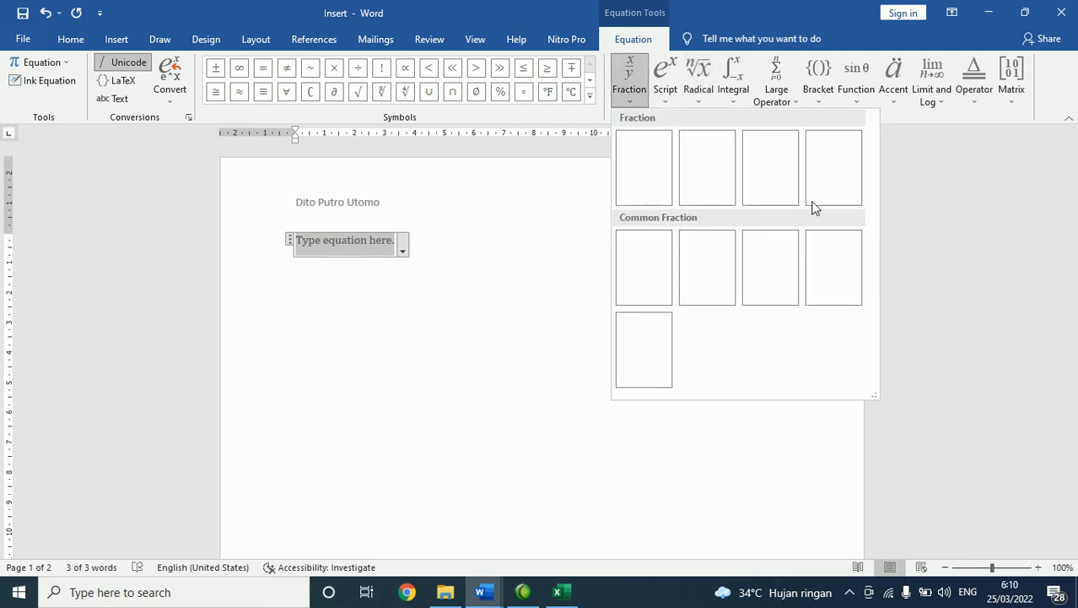
click(638, 173)
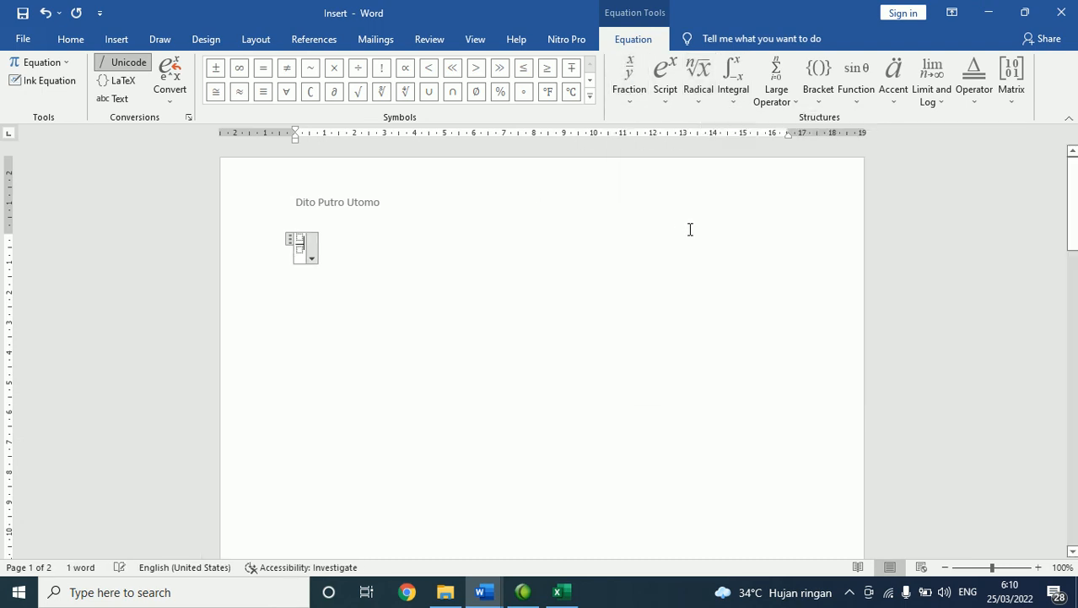
click(449, 286)
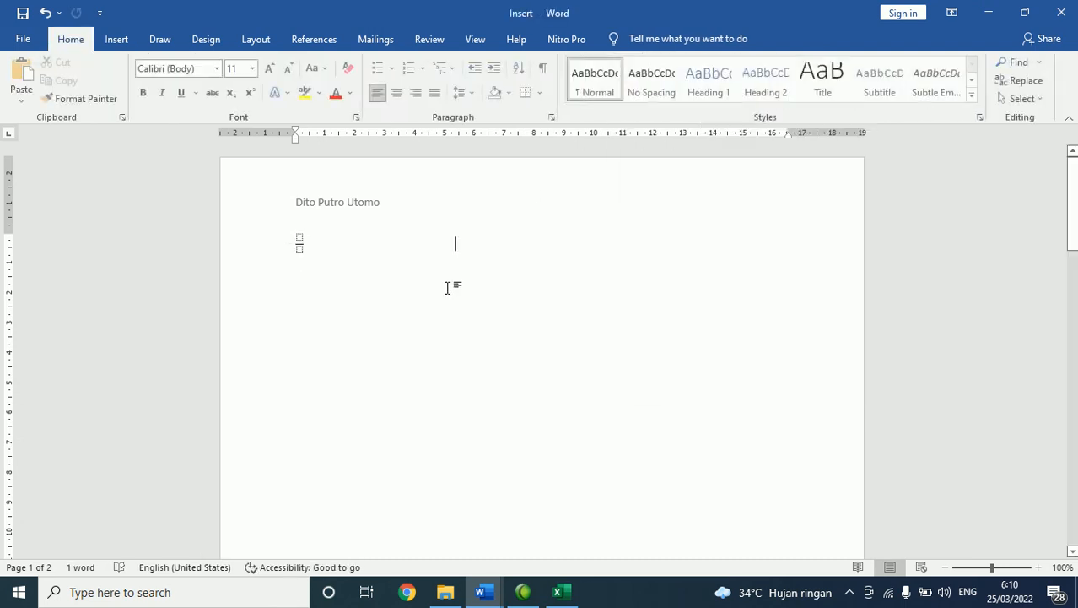
Step: Open the full symbol list and inspect the recently used infinity, less-than-or-equal, not-equal and plus-minus symbols
click(115, 39)
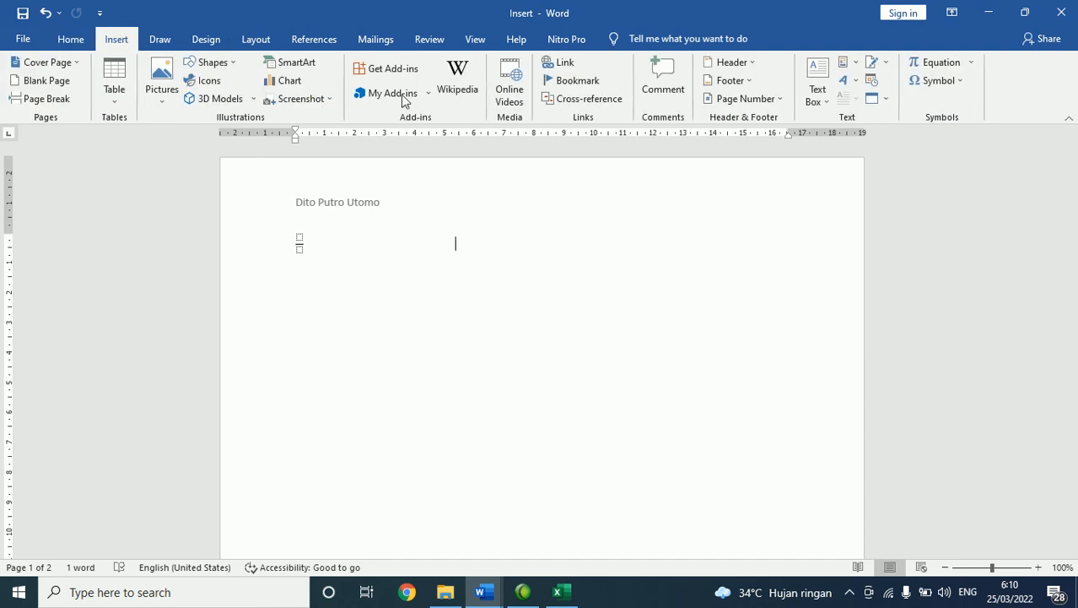
click(967, 80)
click(951, 195)
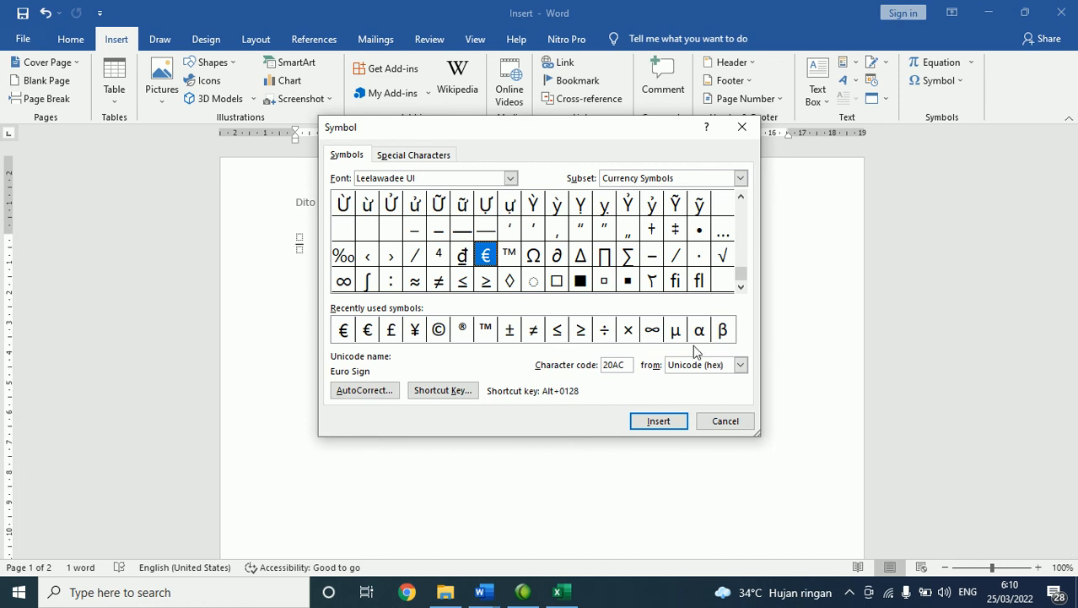
click(653, 330)
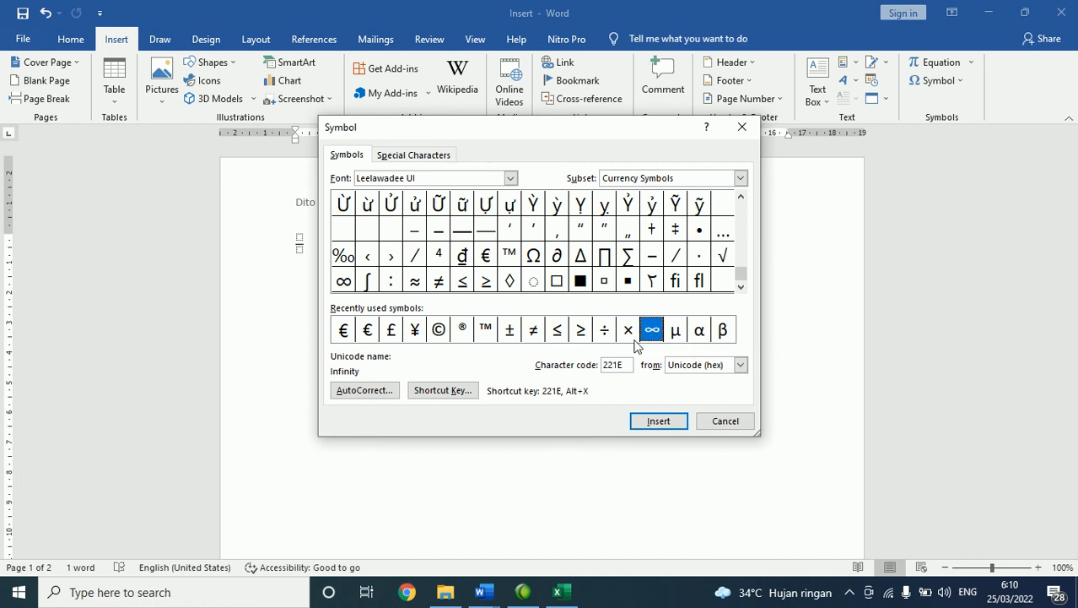
click(557, 331)
click(534, 331)
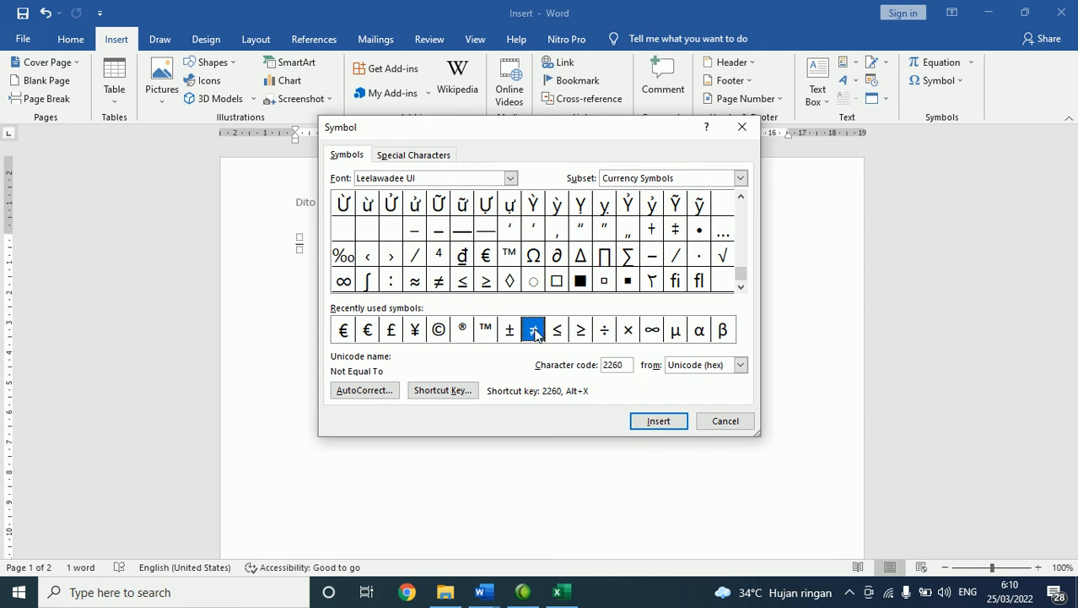
click(510, 330)
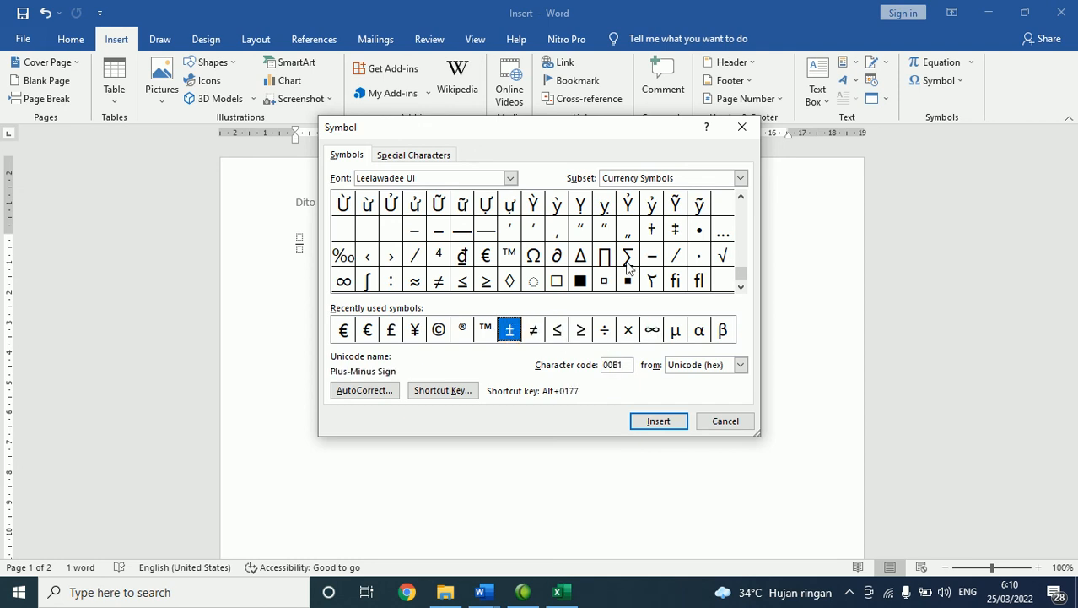
Step: Browse the symbol character grid and the list of available fonts, and close the Symbol dialog without inserting anything
drag(739, 269, 740, 193)
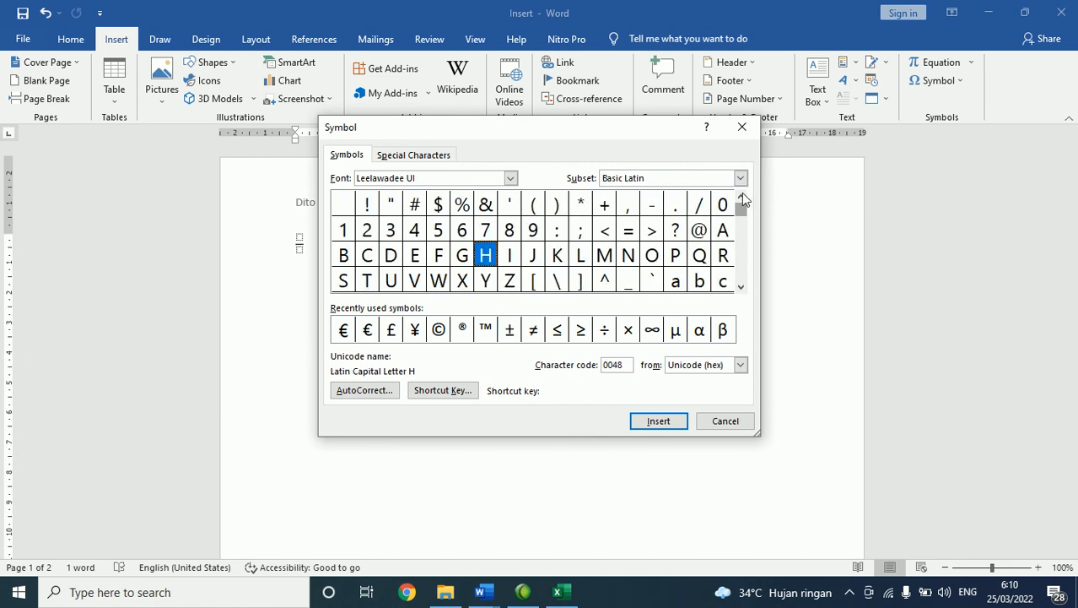
drag(738, 214, 740, 245)
click(741, 287)
click(741, 287)
click(740, 287)
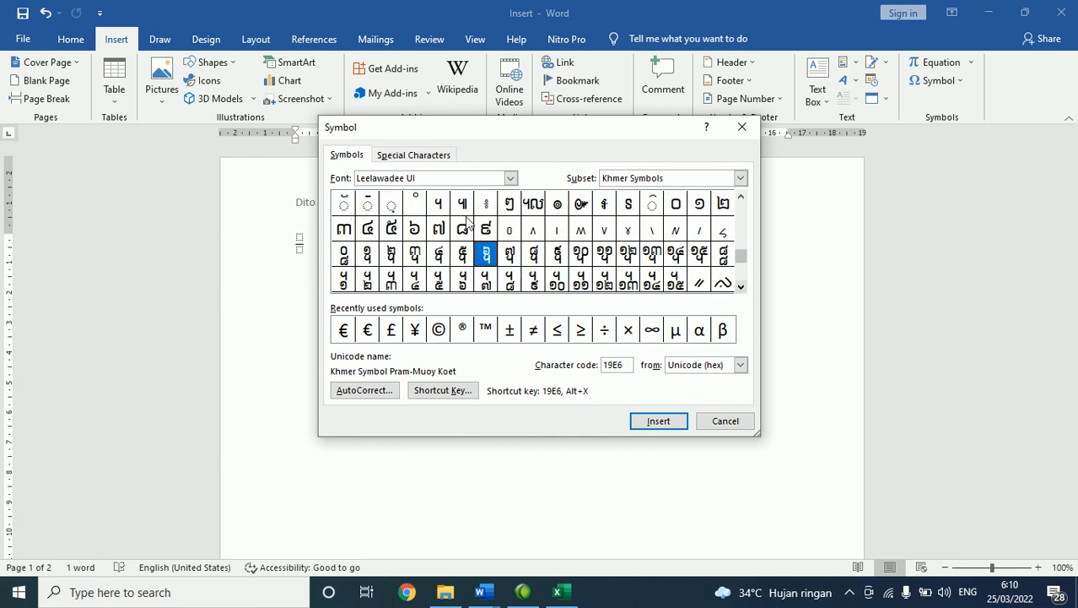
click(511, 178)
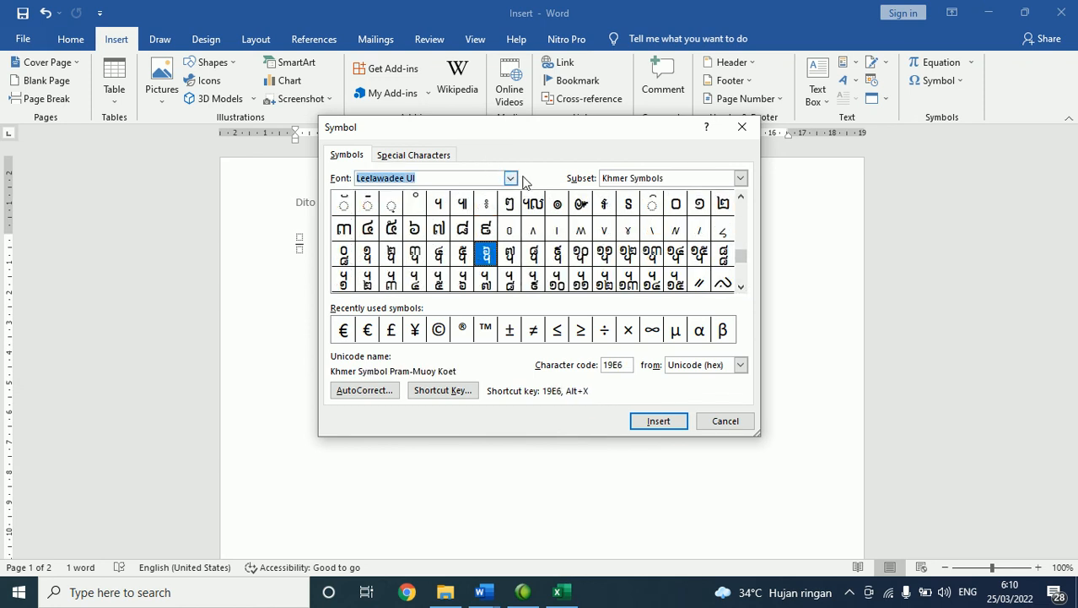
click(511, 181)
scroll(512, 180, down, 10)
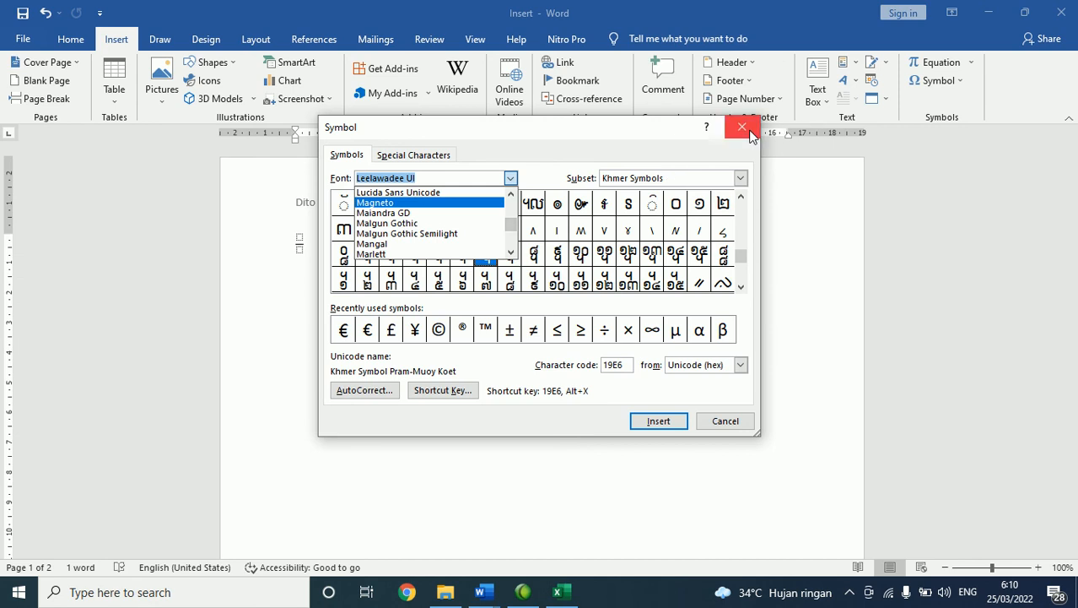
click(731, 310)
click(723, 419)
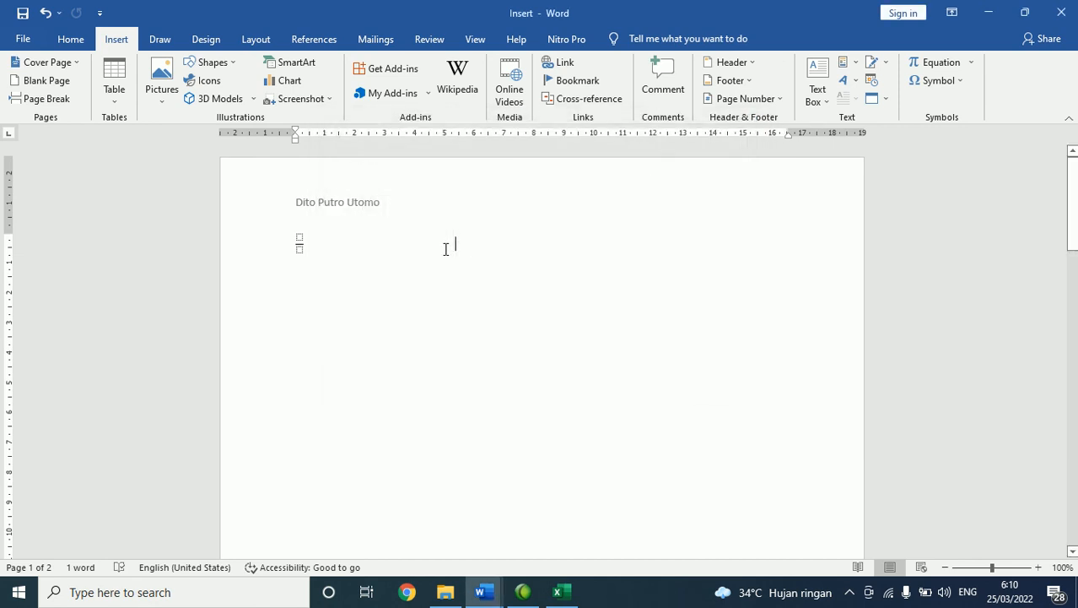
Step: Undo the insertion of the fraction equation
key(alt+equal)
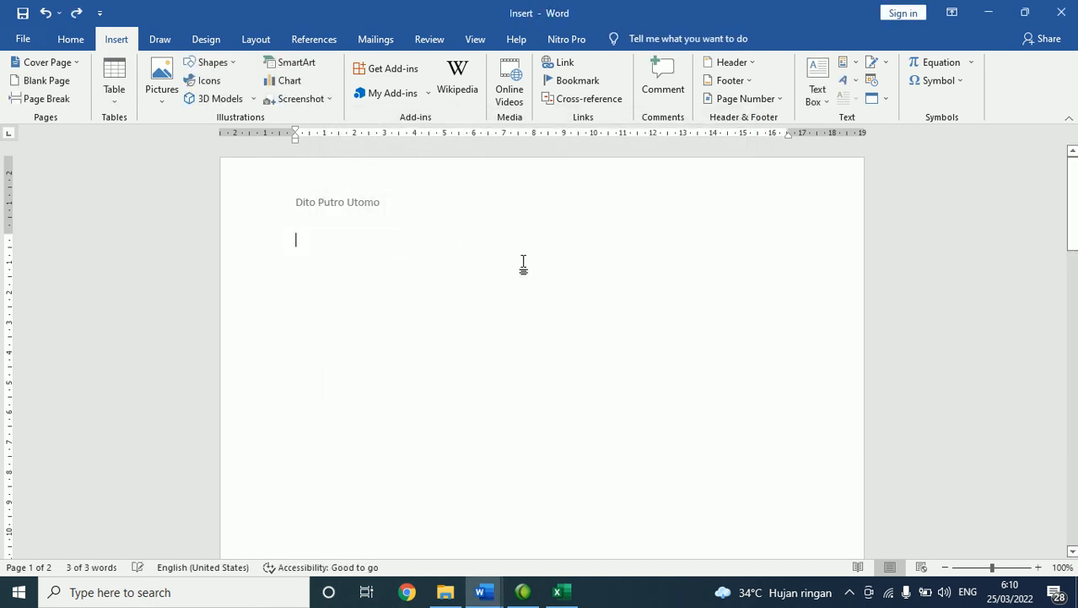